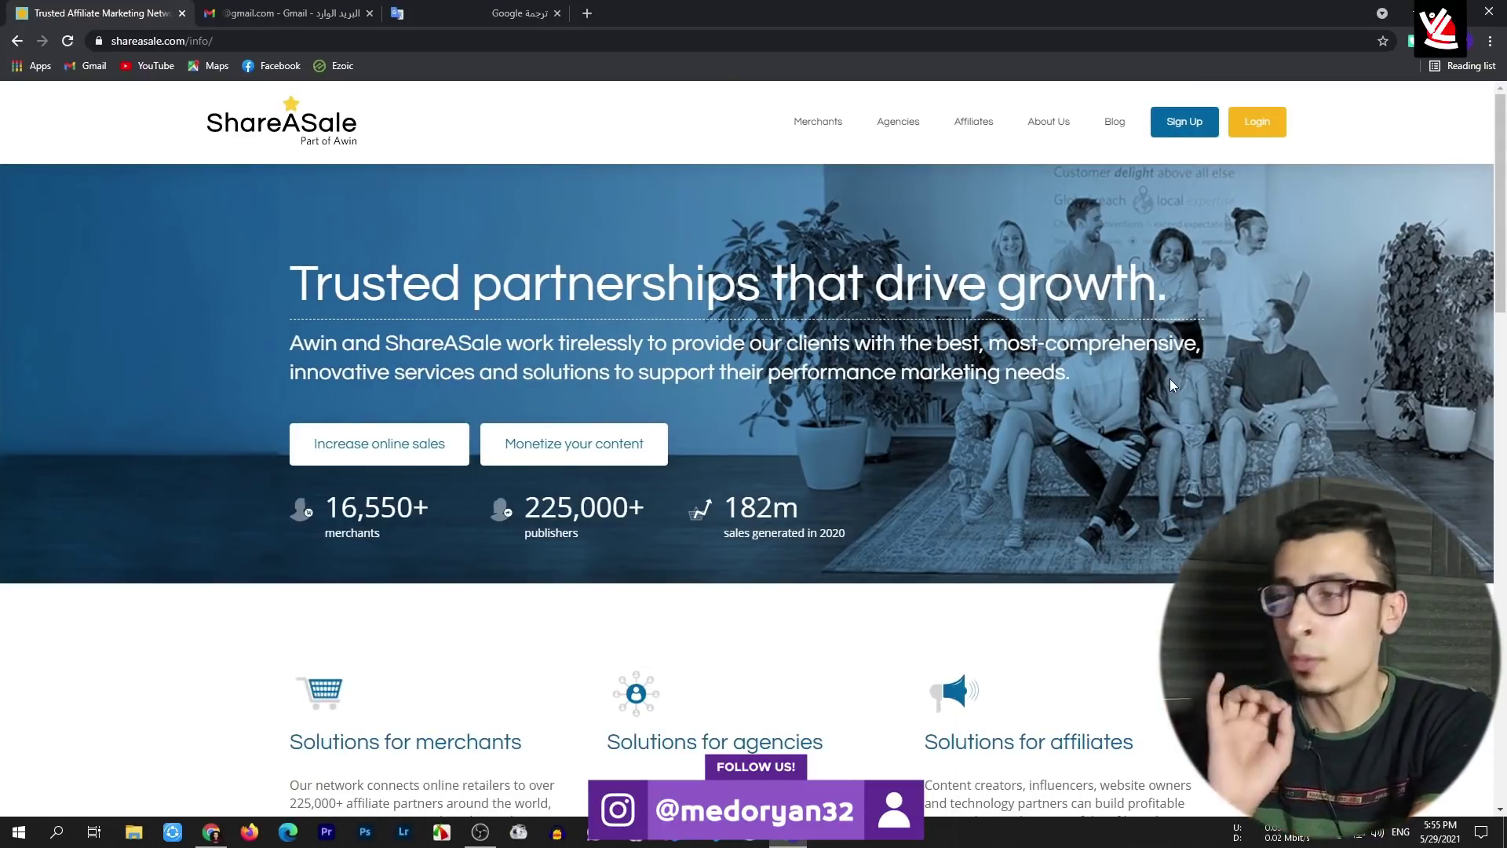
Step: Start an affiliate sign-up and enter a new username with a Chrome-generated password
{"action": "mouse_move", "coordinate": [1178, 126]}
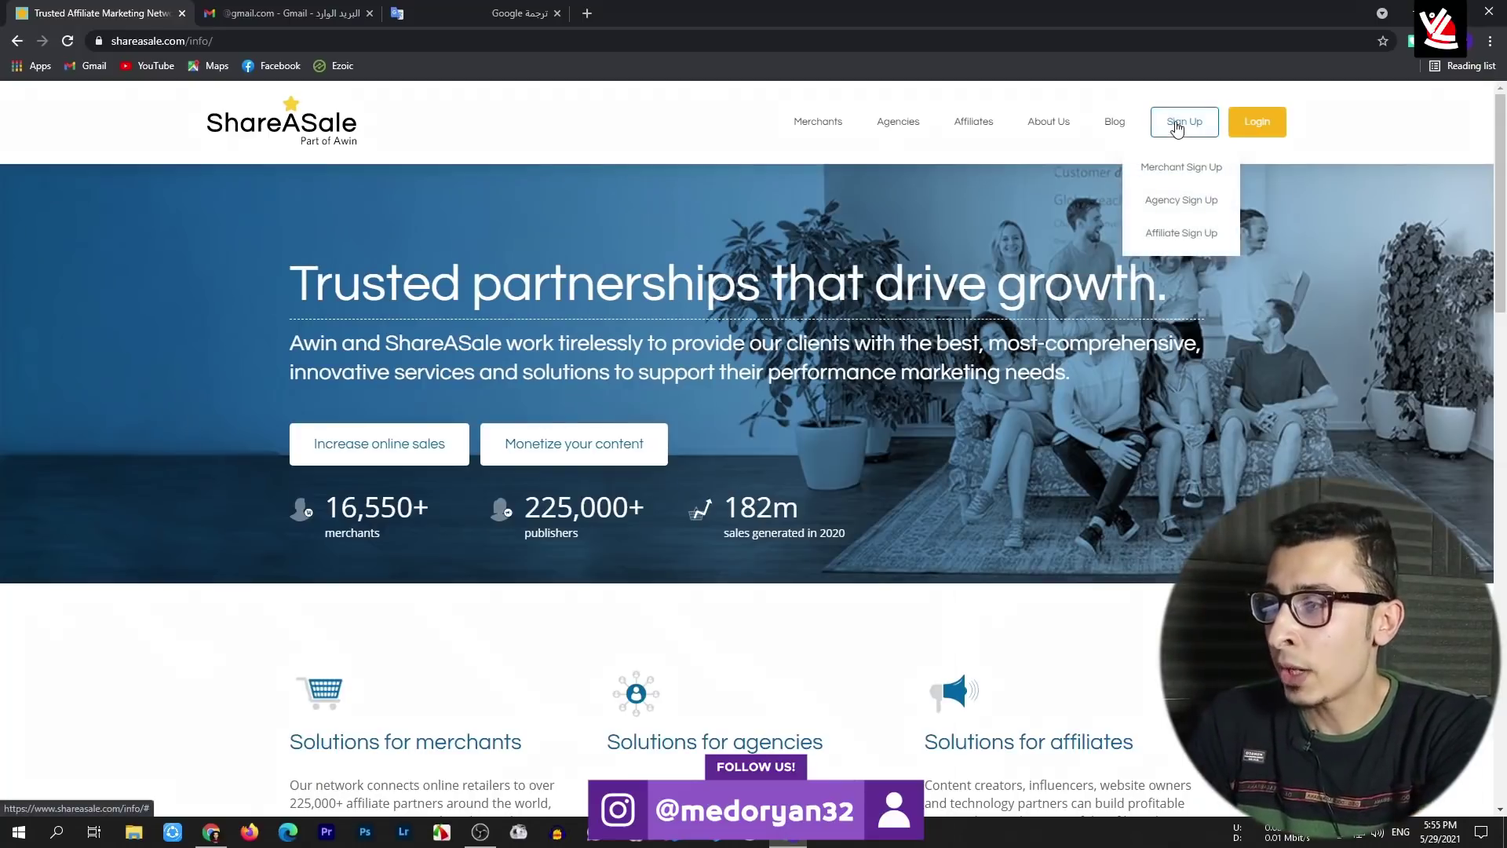
{"action": "left_click", "coordinate": [1183, 234]}
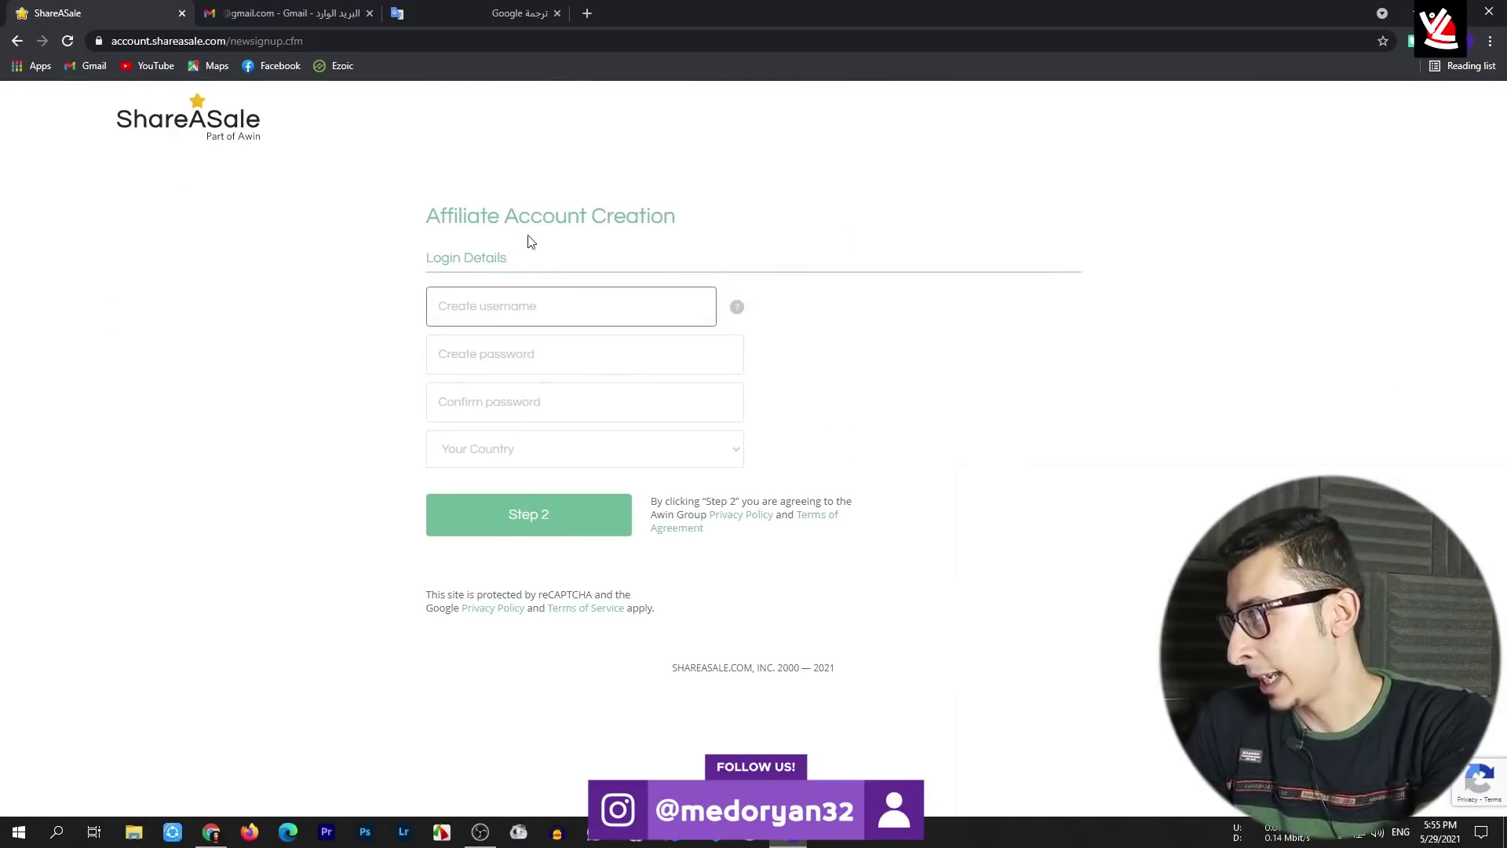
{"action": "left_click", "coordinate": [475, 314]}
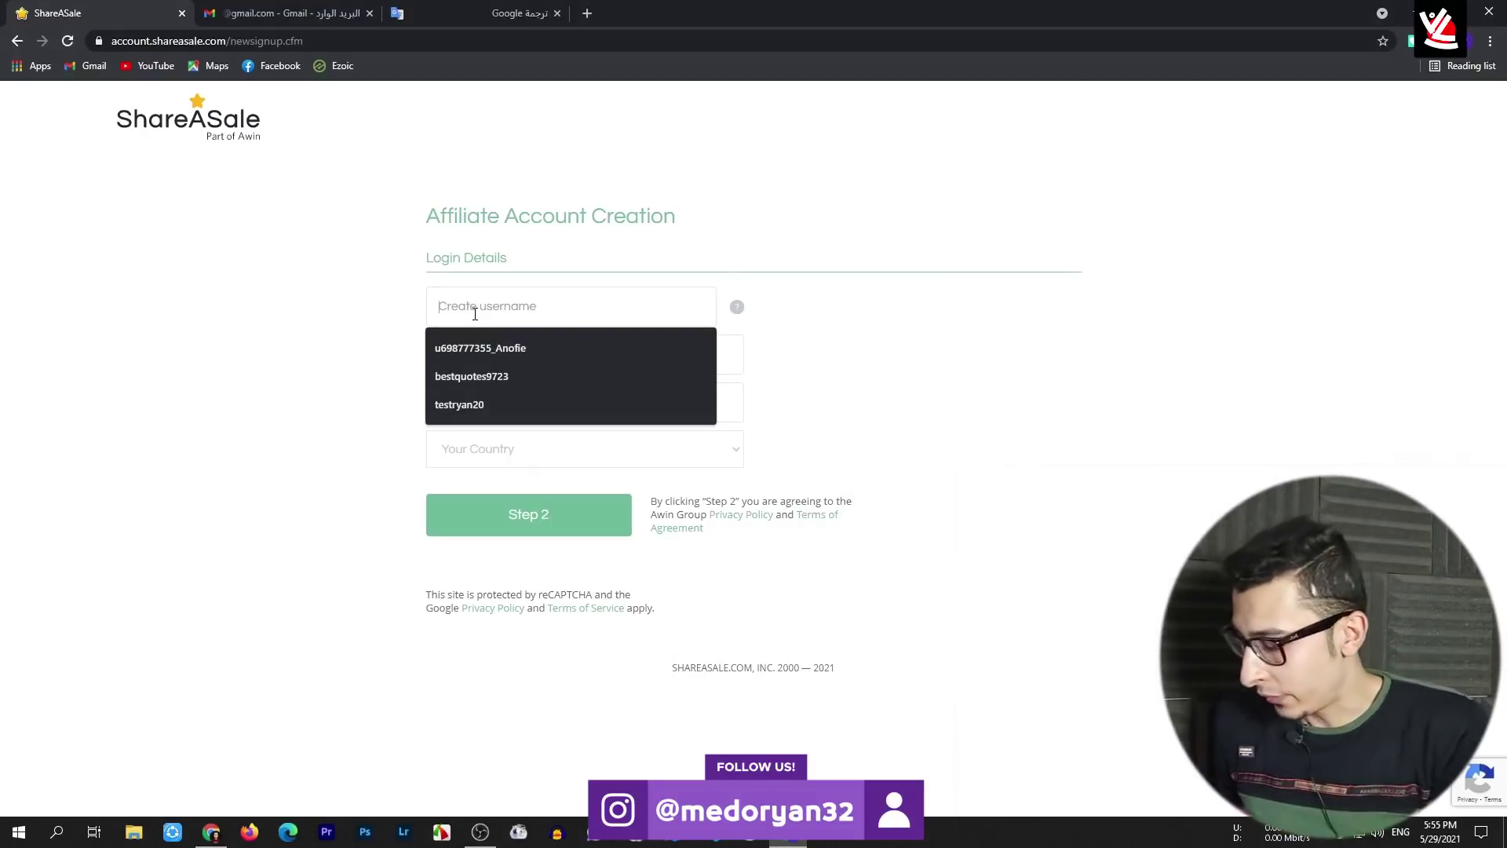
{"action": "type", "text": "r"}
{"action": "key", "text": "BackSpace"}
{"action": "type", "text": "ryanmedo"}
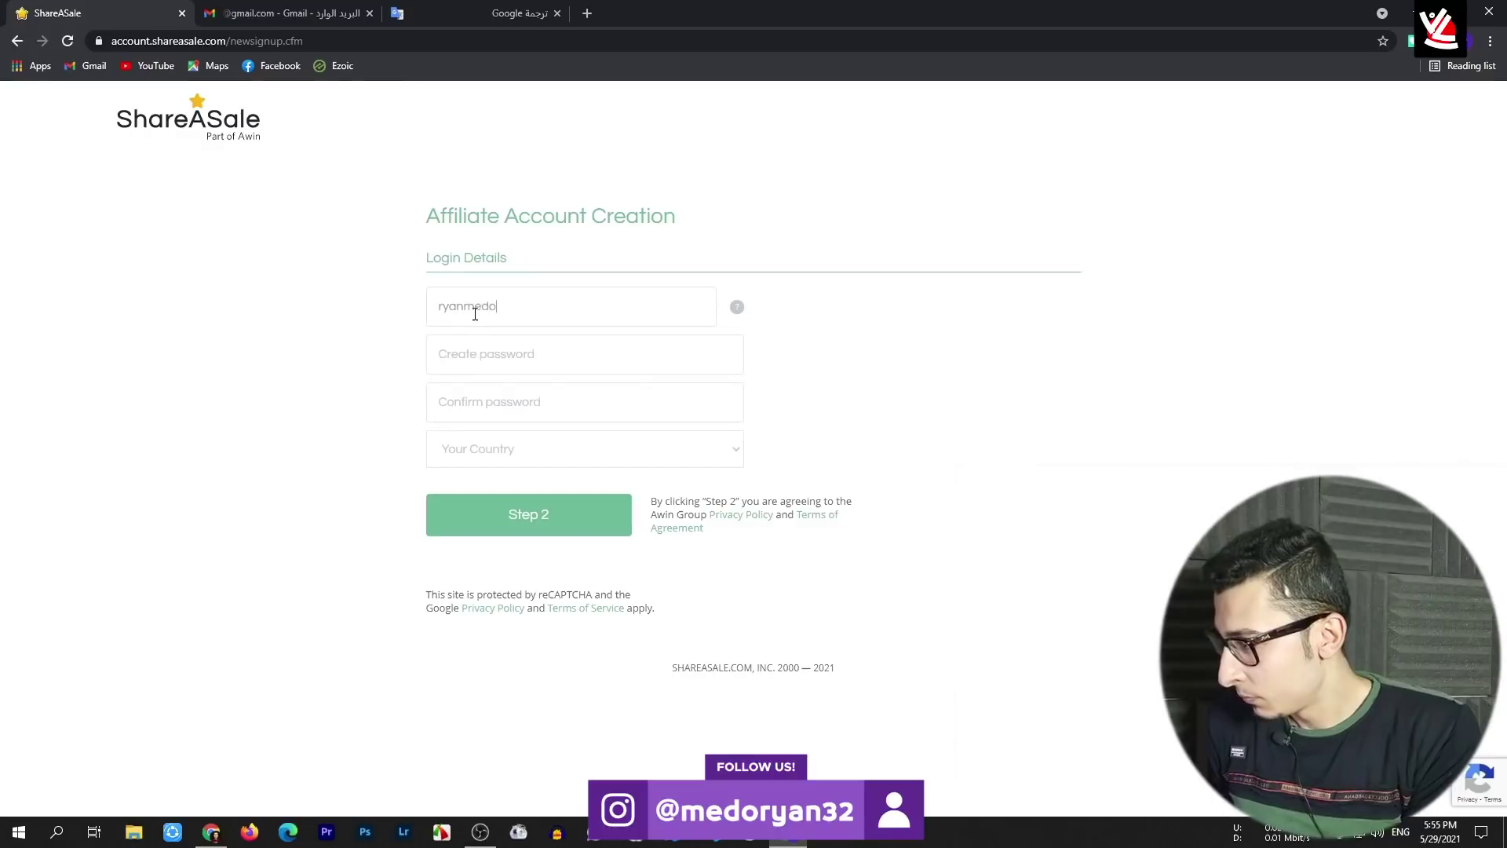
{"action": "type", "text": "78"}
{"action": "left_click", "coordinate": [474, 353]}
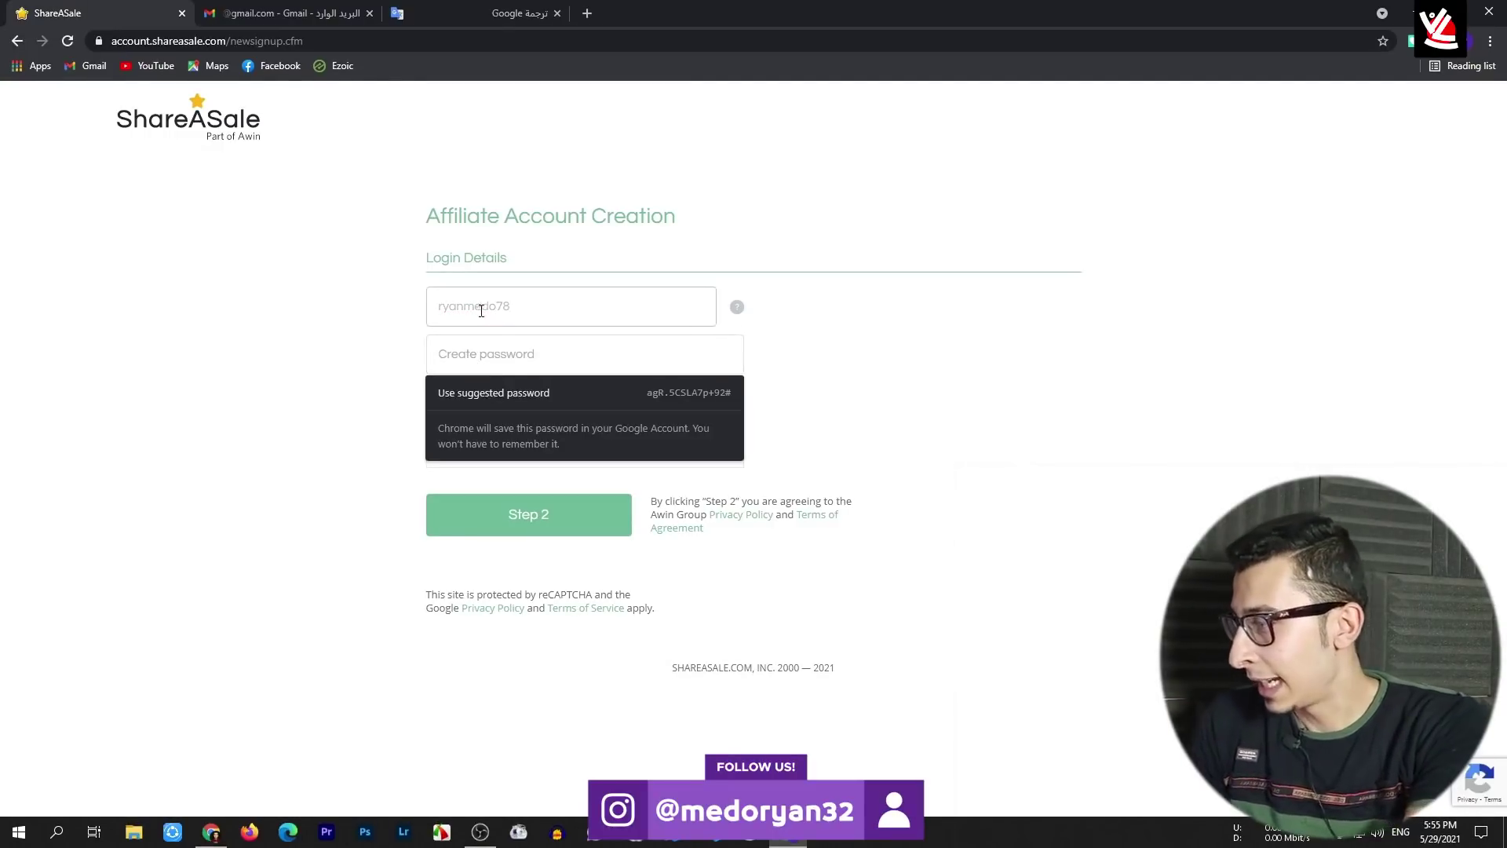
{"action": "left_click", "coordinate": [550, 394]}
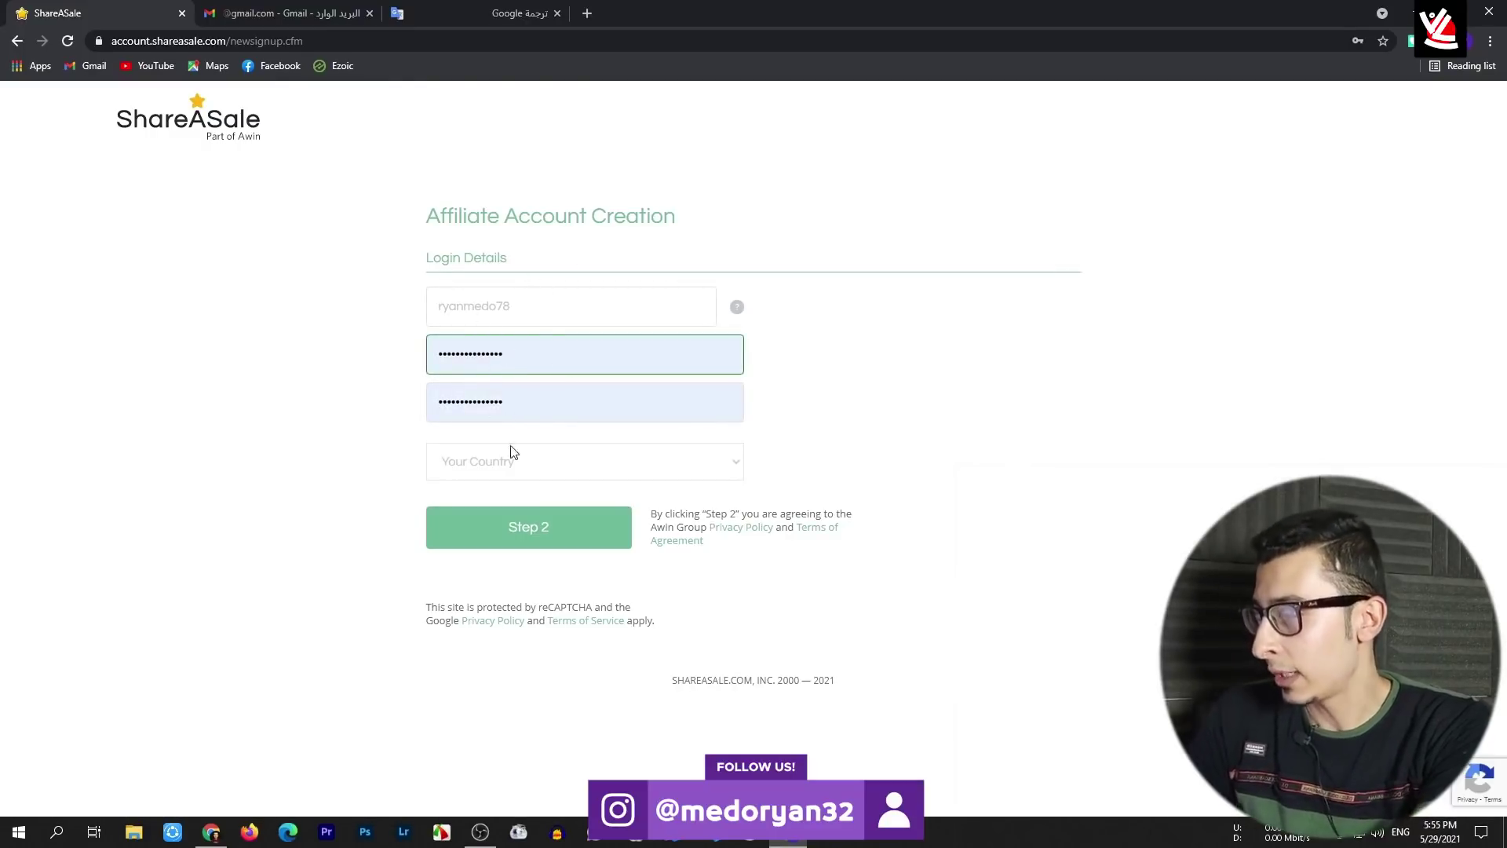
Step: Choose Egypt as the country
{"action": "left_click", "coordinate": [511, 476]}
{"action": "scroll", "coordinate": [480, 330], "scroll_direction": "down", "scroll_amount": 20}
{"action": "scroll", "coordinate": [480, 330], "scroll_direction": "down", "scroll_amount": 15}
{"action": "scroll", "coordinate": [480, 326], "scroll_direction": "up", "scroll_amount": 18}
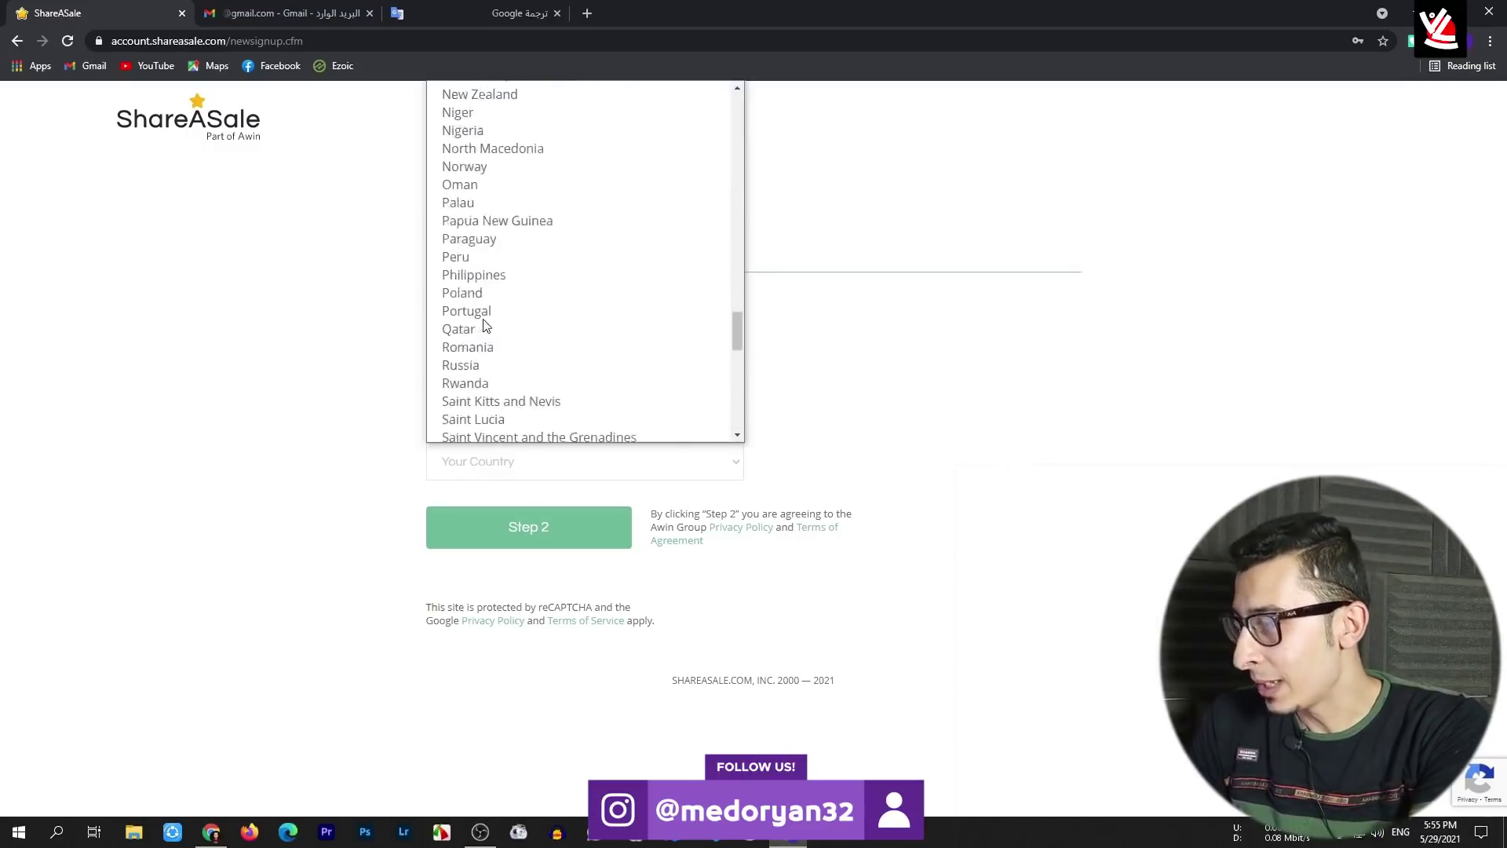
{"action": "scroll", "coordinate": [483, 311], "scroll_direction": "up", "scroll_amount": 13}
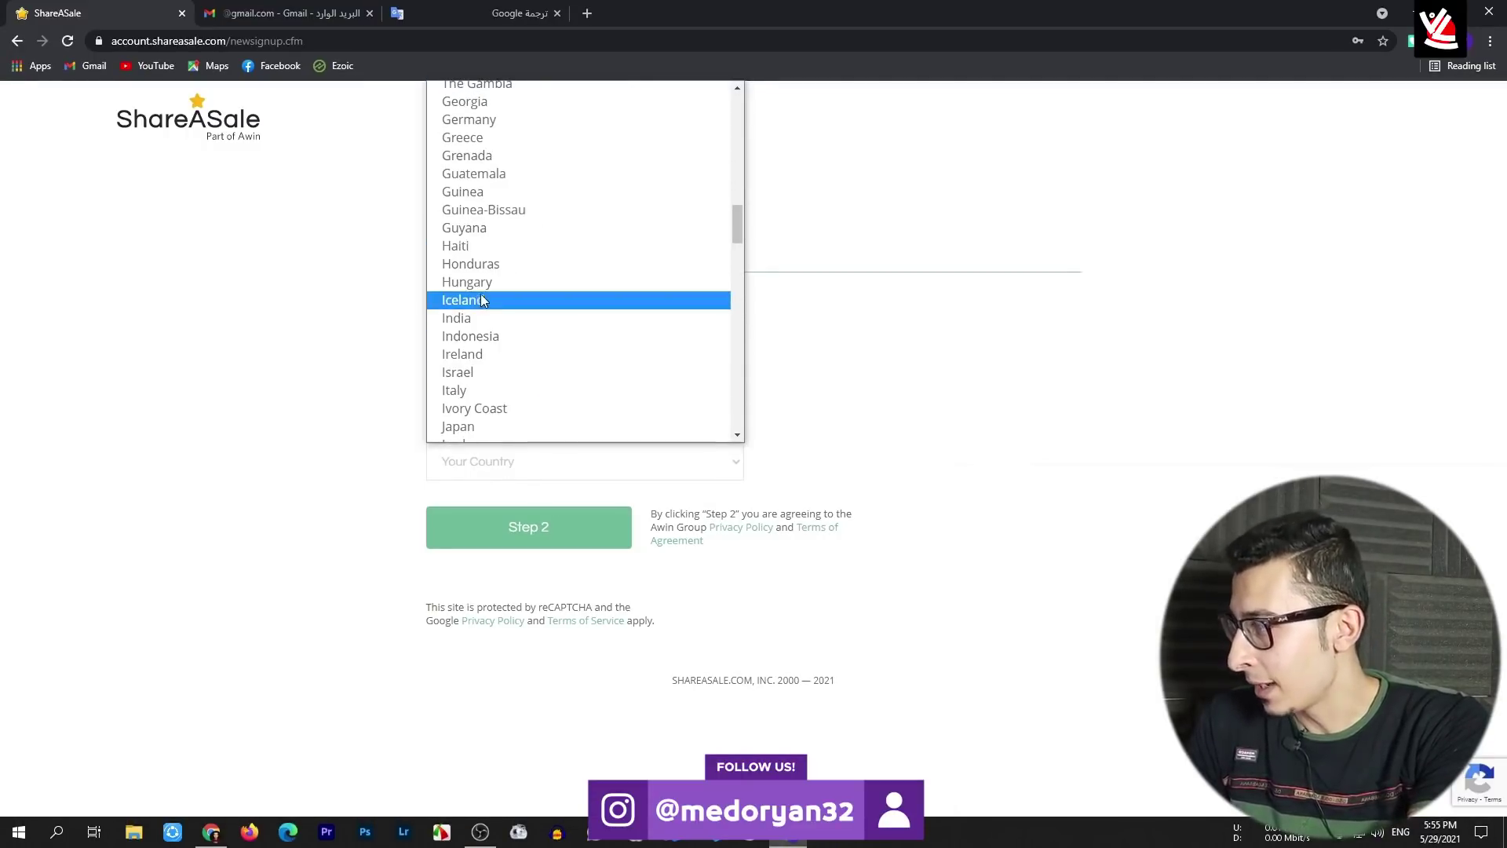
{"action": "scroll", "coordinate": [483, 292], "scroll_direction": "up", "scroll_amount": 3}
{"action": "scroll", "coordinate": [483, 295], "scroll_direction": "down", "scroll_amount": 3}
{"action": "left_click", "coordinate": [473, 374]}
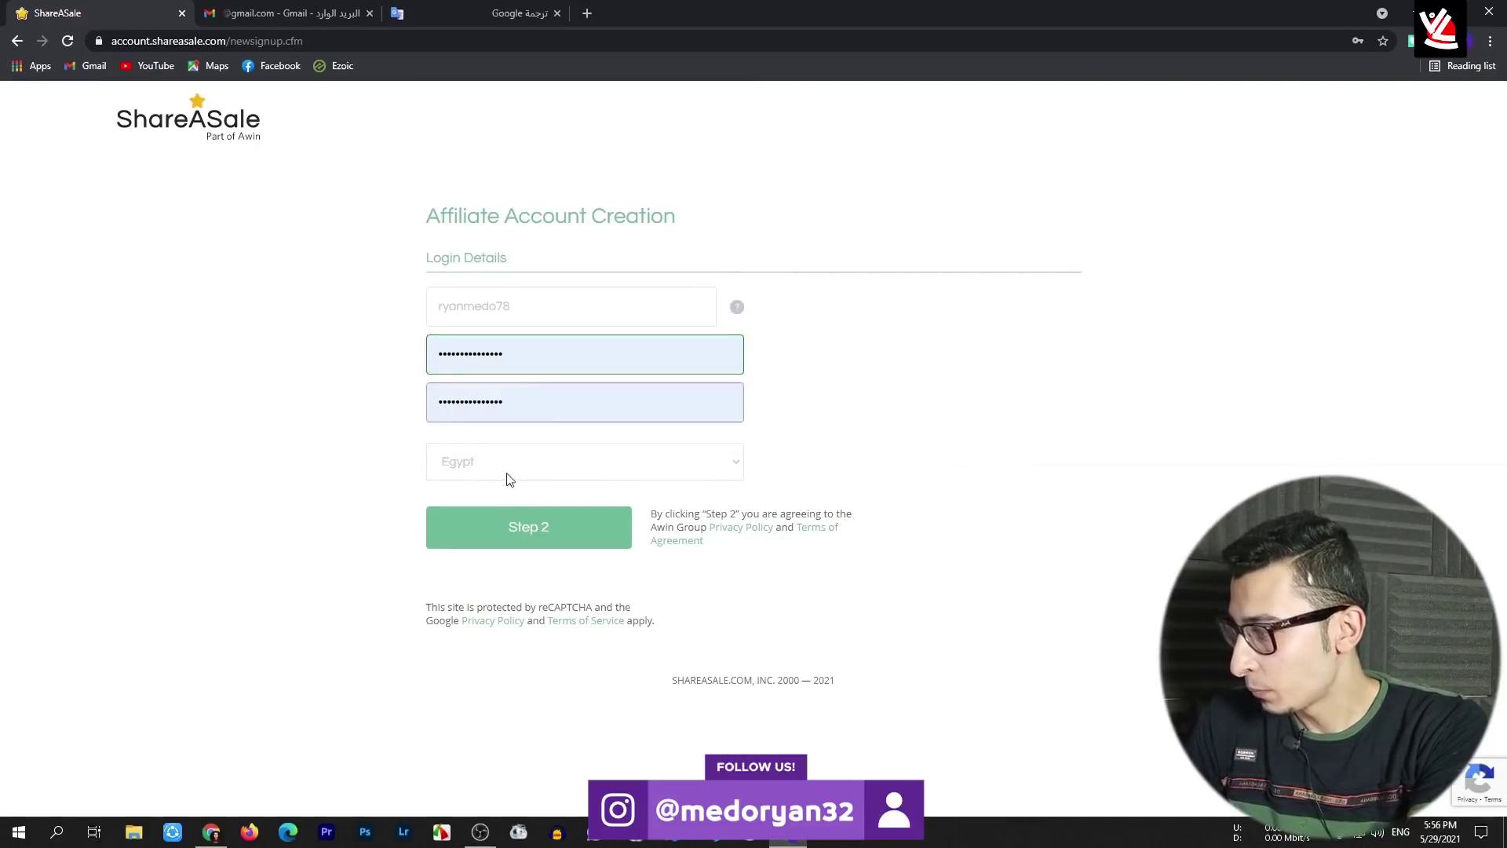
{"action": "left_click", "coordinate": [552, 531]}
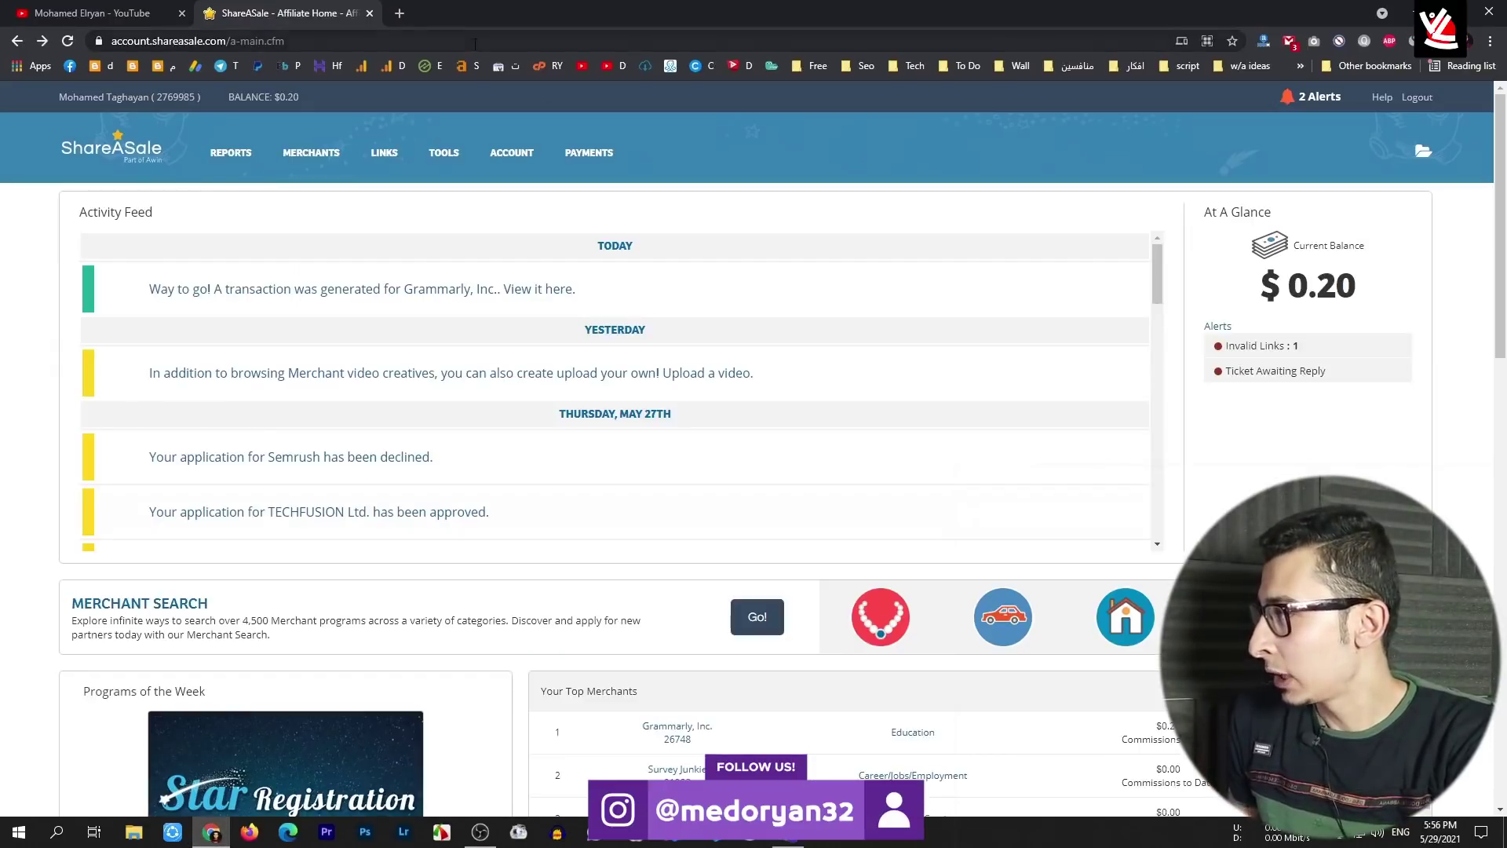
{"action": "left_click", "coordinate": [473, 40]}
{"action": "type", "text": "ba"}
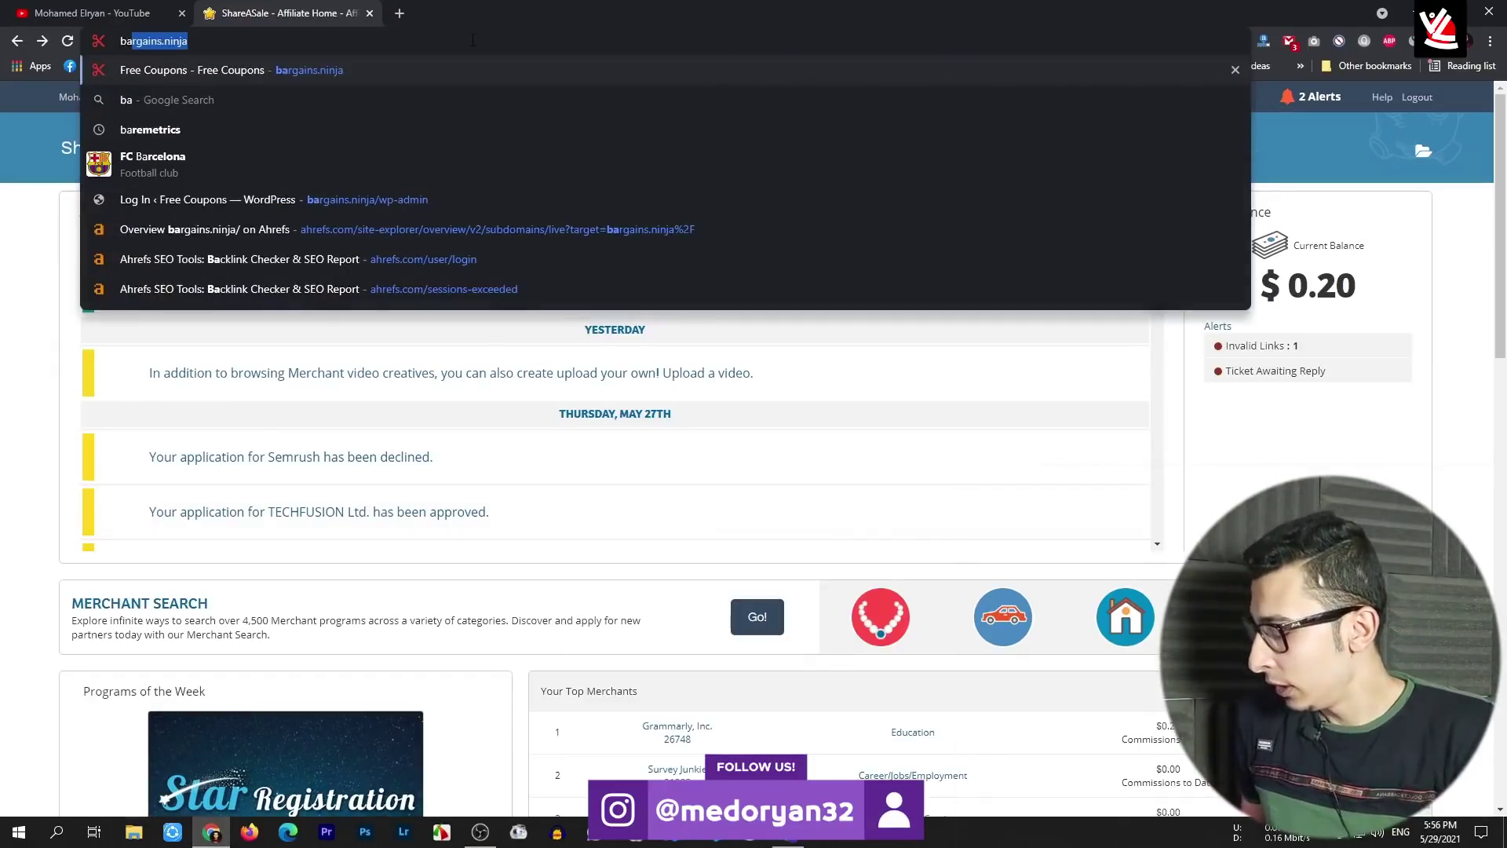
{"action": "key", "text": "BackSpace"}
{"action": "key", "text": "BackSpace"}
{"action": "key", "text": "BackSpace"}
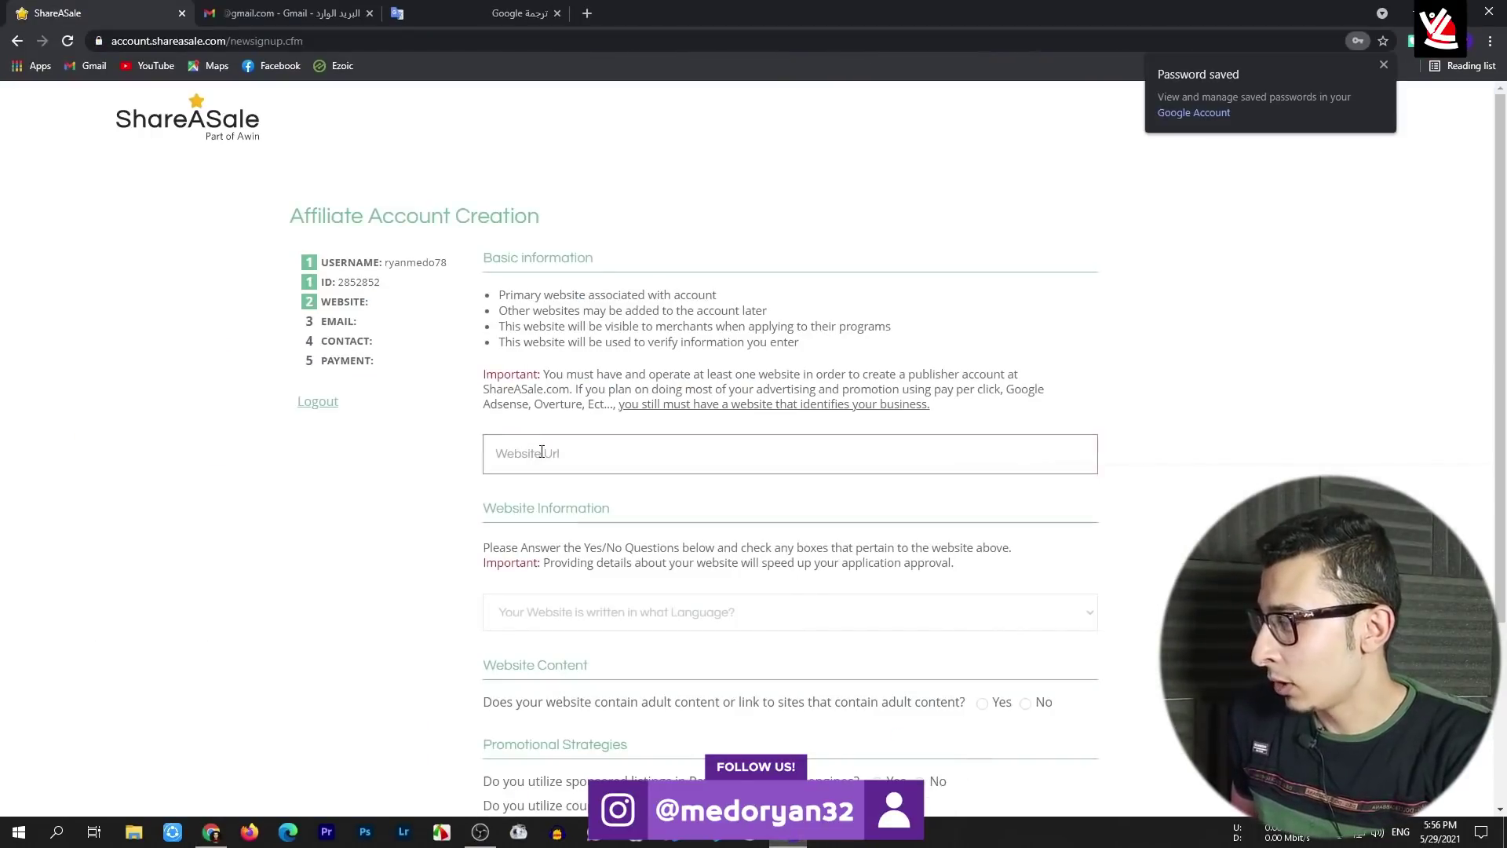
{"action": "left_click", "coordinate": [542, 453]}
{"action": "type", "text": "https://bargains.ninja/"}
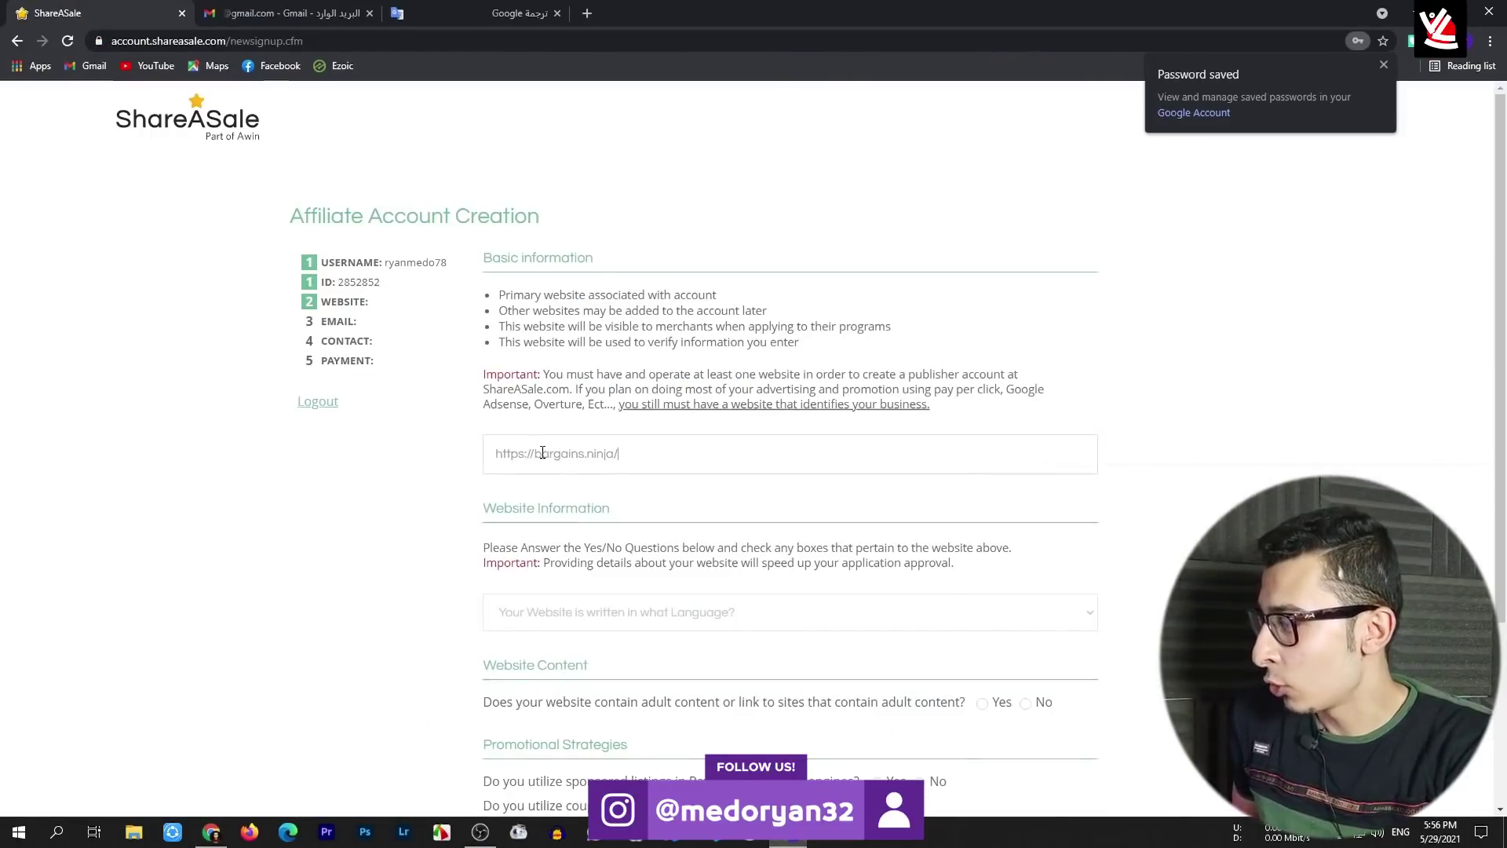
{"action": "left_click", "coordinate": [588, 13]}
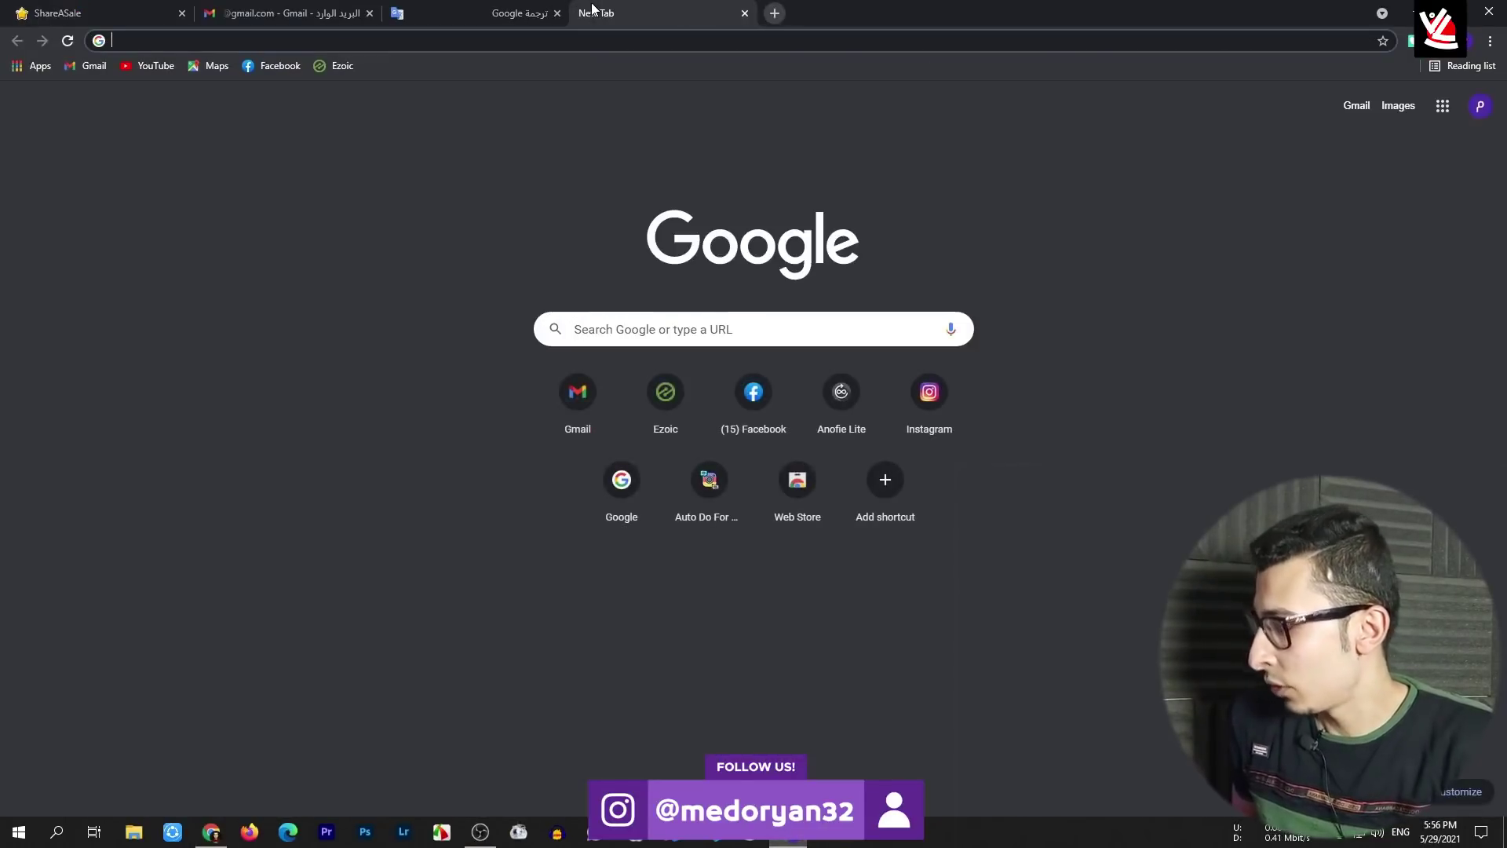
{"action": "type", "text": "https://bargains.ninja/"}
{"action": "key", "text": "Return"}
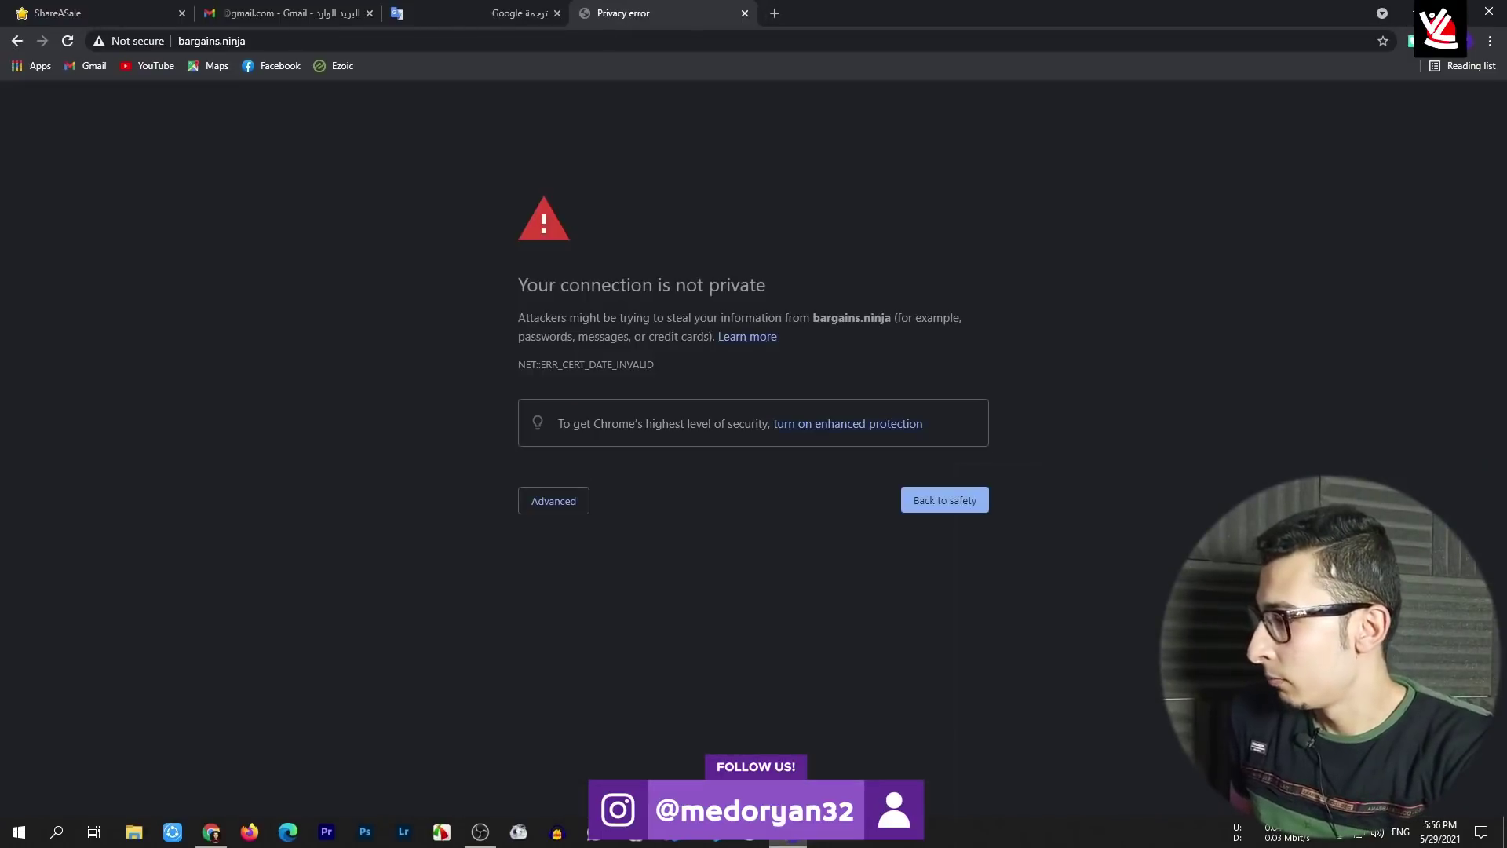
{"action": "left_click", "coordinate": [557, 506]}
{"action": "left_click", "coordinate": [586, 644]}
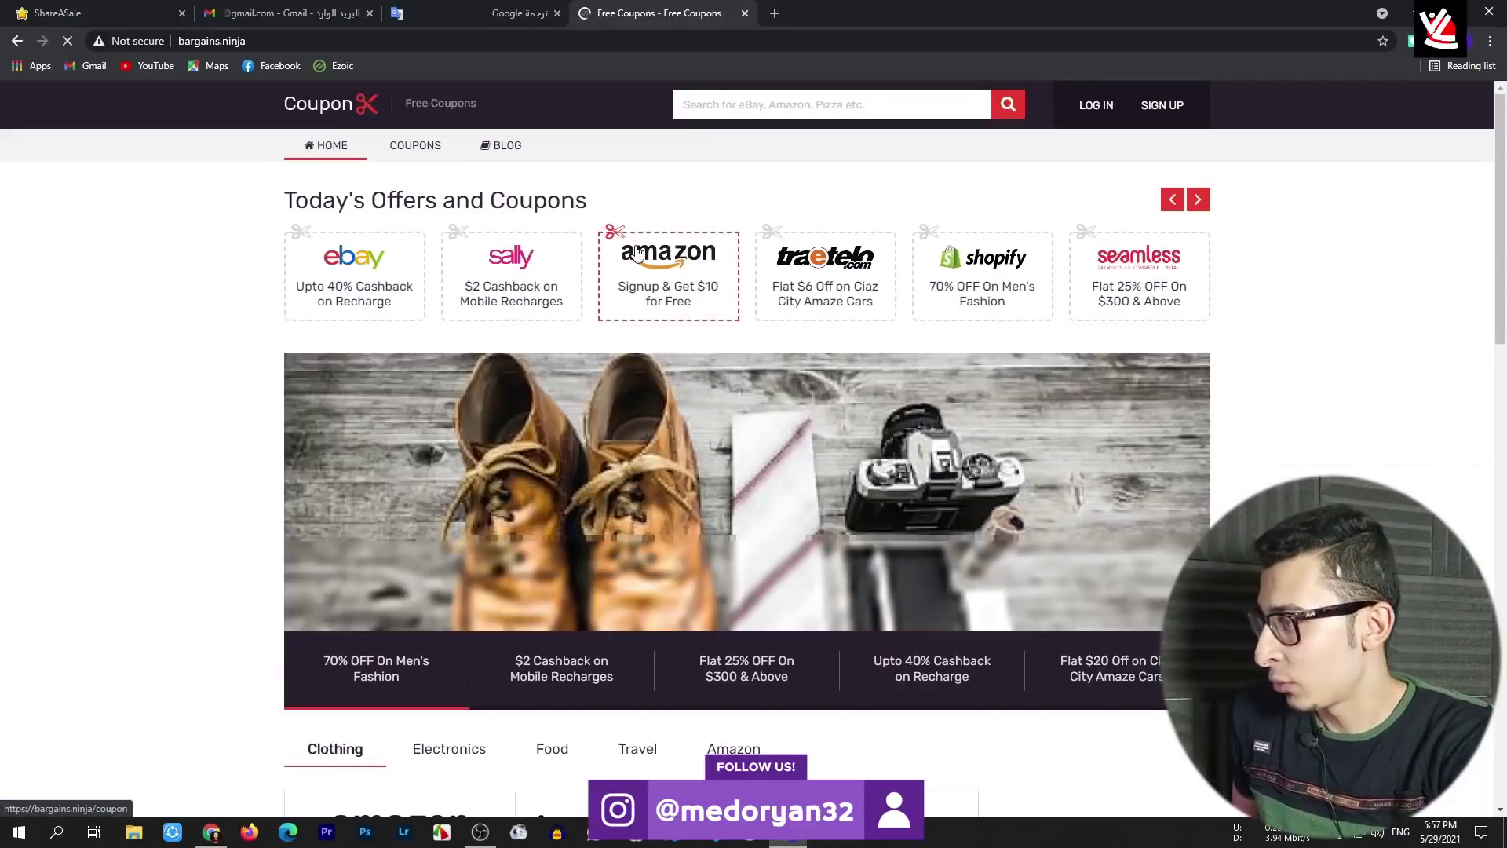
{"action": "scroll", "coordinate": [279, 293], "scroll_direction": "down", "scroll_amount": 3}
{"action": "scroll", "coordinate": [512, 201], "scroll_direction": "down", "scroll_amount": 10}
{"action": "left_click", "coordinate": [745, 14]}
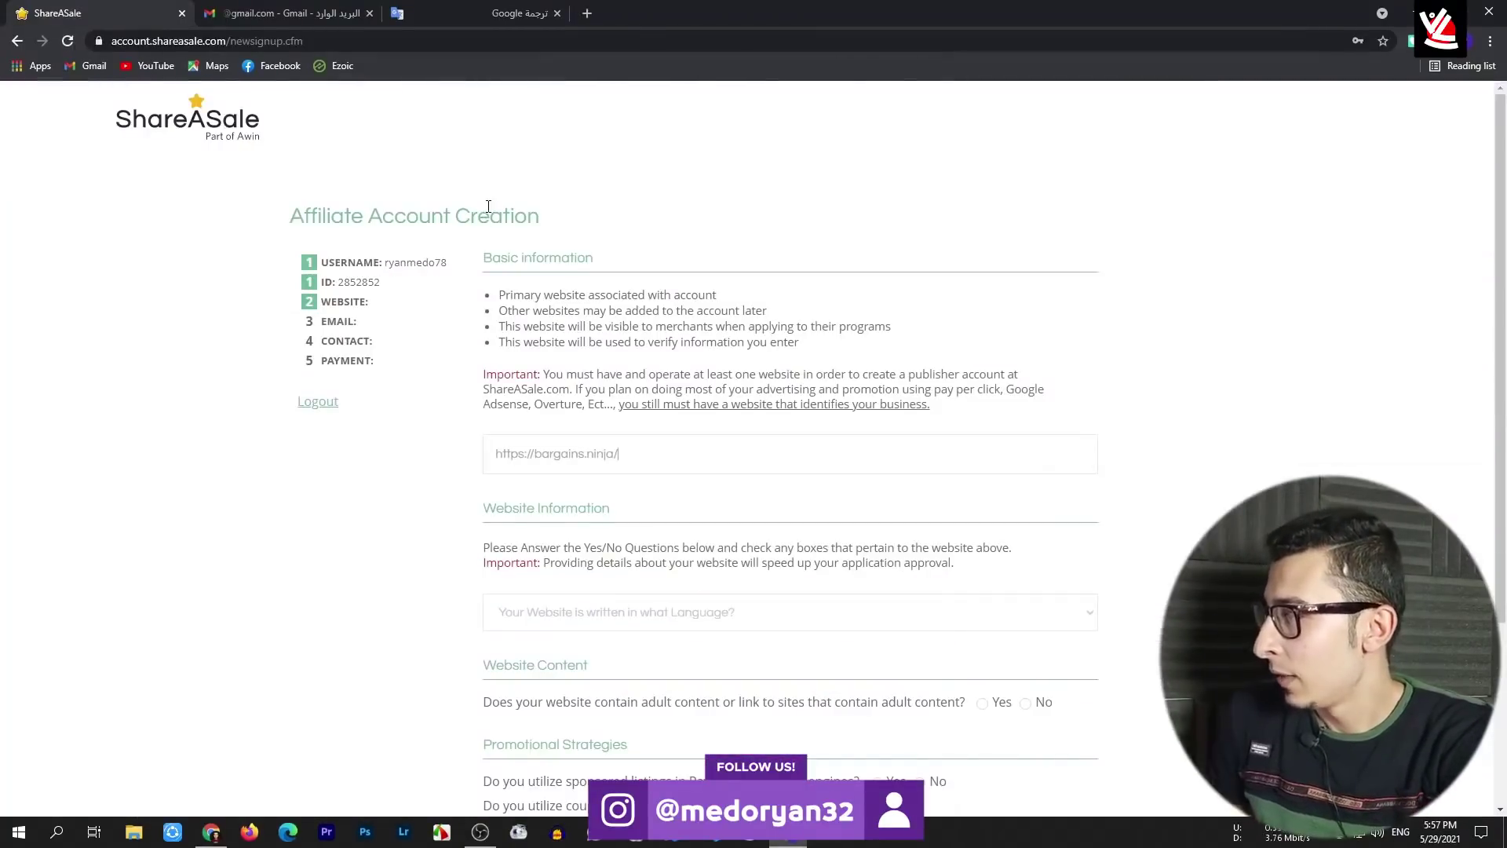
Step: Choose English in the 'Your Website is written in what Language?' dropdown
{"action": "scroll", "coordinate": [542, 505], "scroll_direction": "down", "scroll_amount": 3}
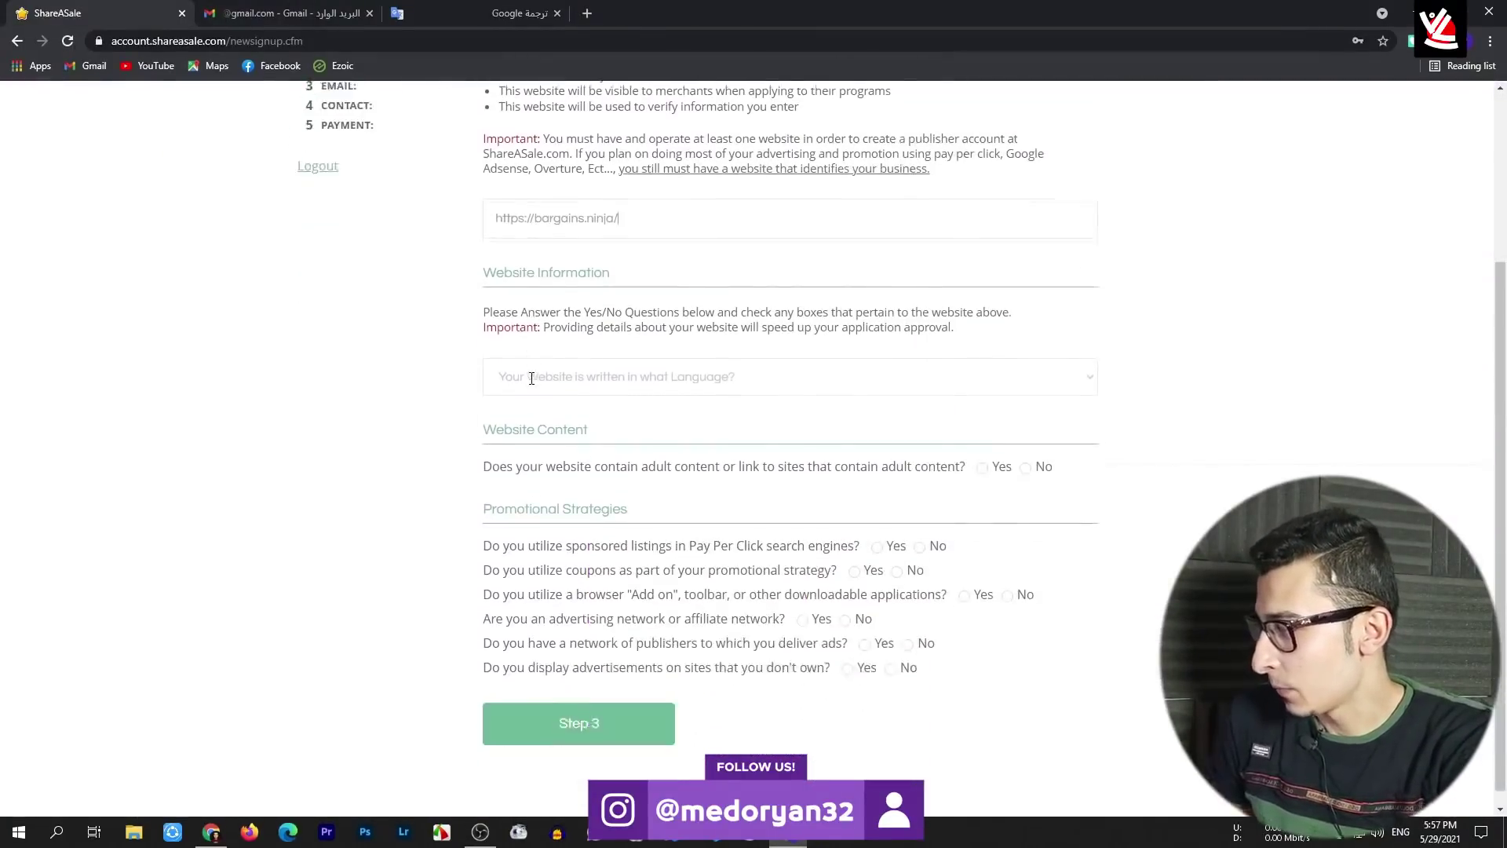
{"action": "left_click", "coordinate": [605, 383]}
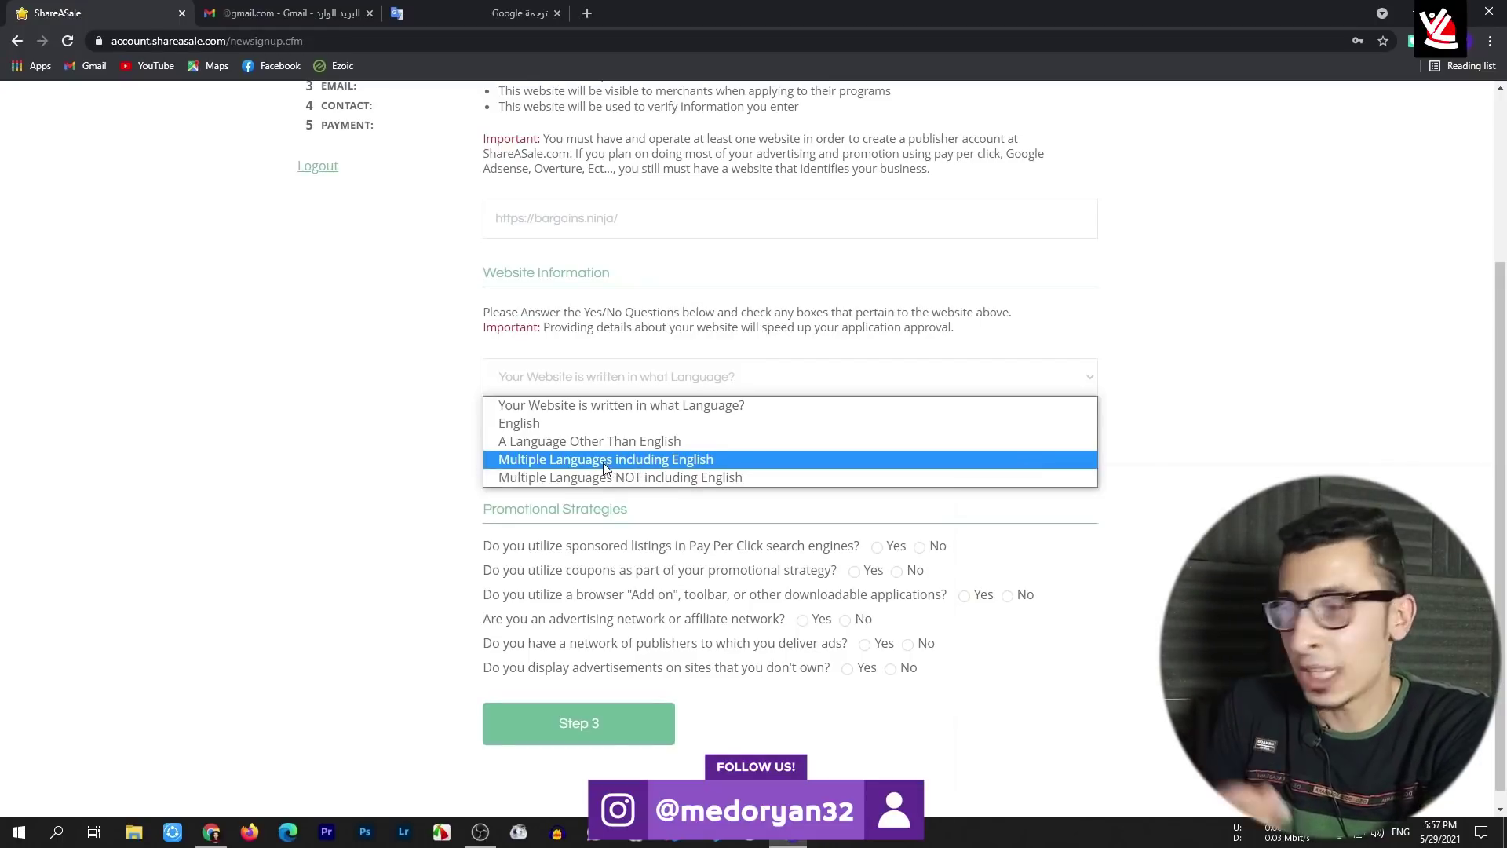
{"action": "left_click", "coordinate": [573, 422]}
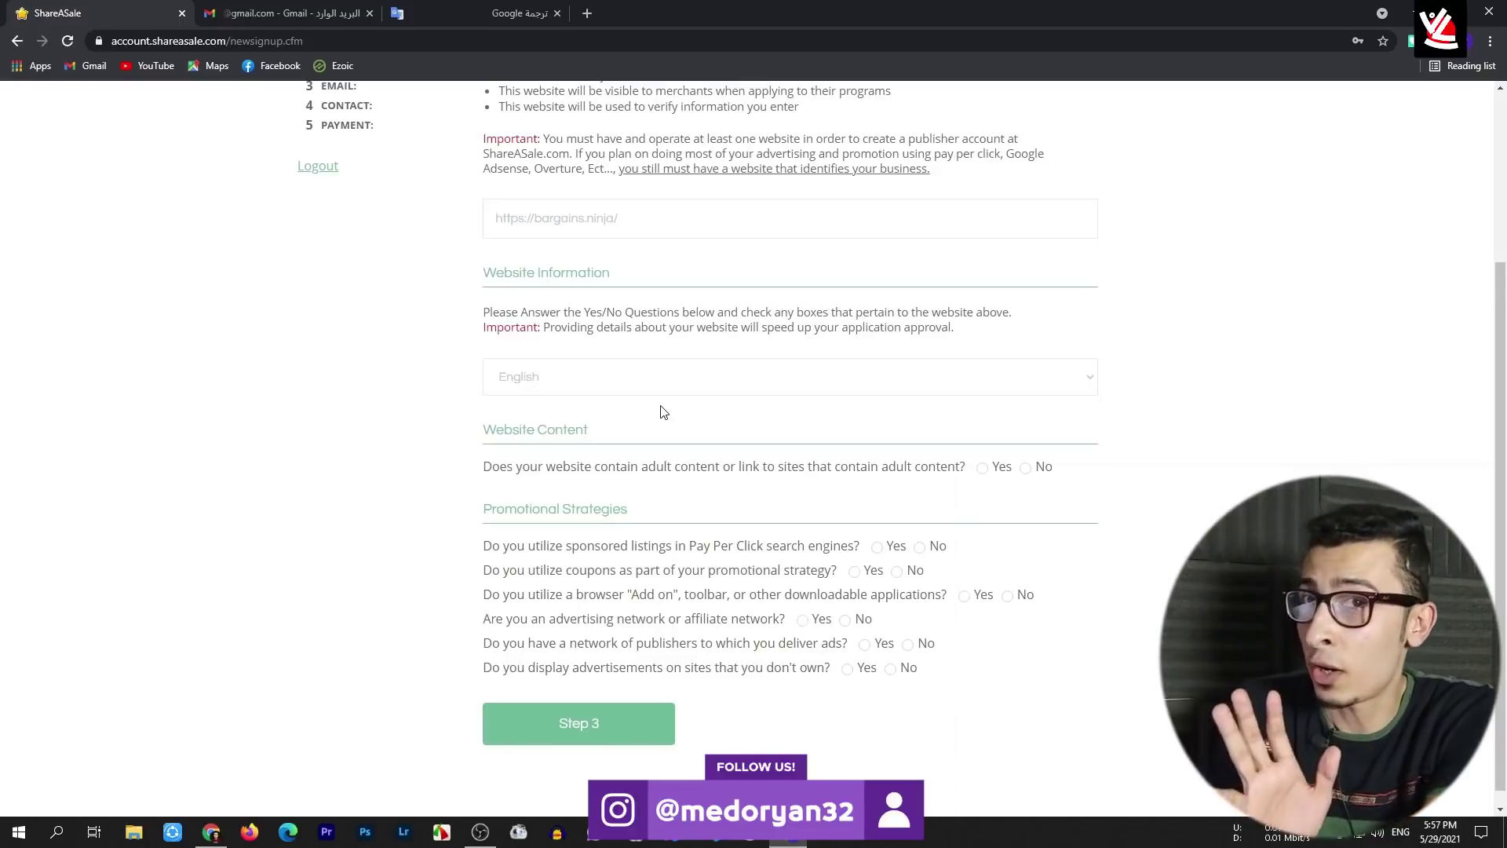
Step: Answer No to adult content, Yes to Pay Per Click and coupons, No to browser add-ons
{"action": "scroll", "coordinate": [620, 422], "scroll_direction": "down", "scroll_amount": 1}
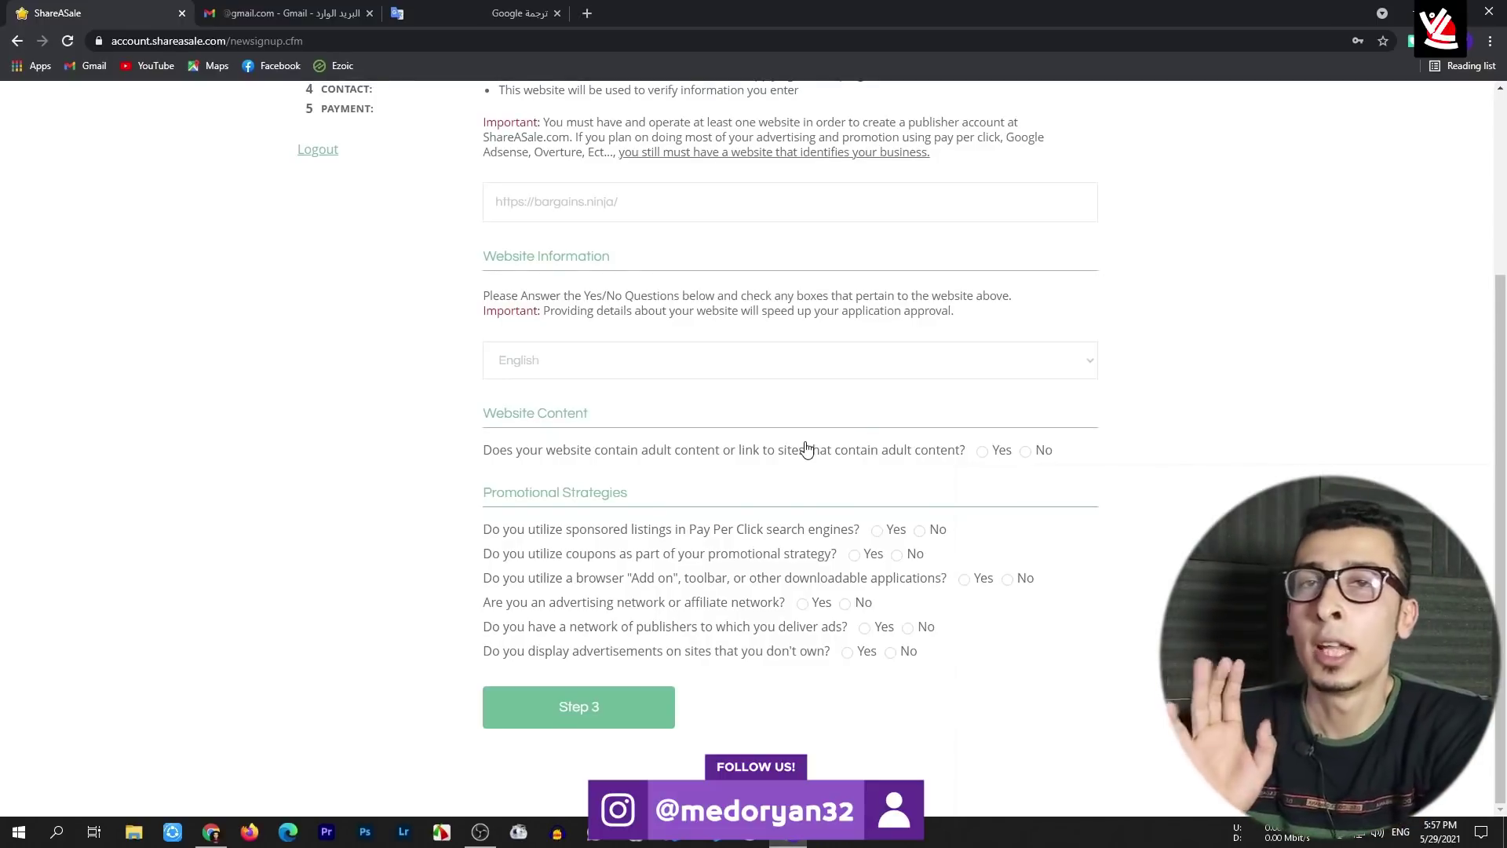
{"action": "left_click", "coordinate": [1027, 453]}
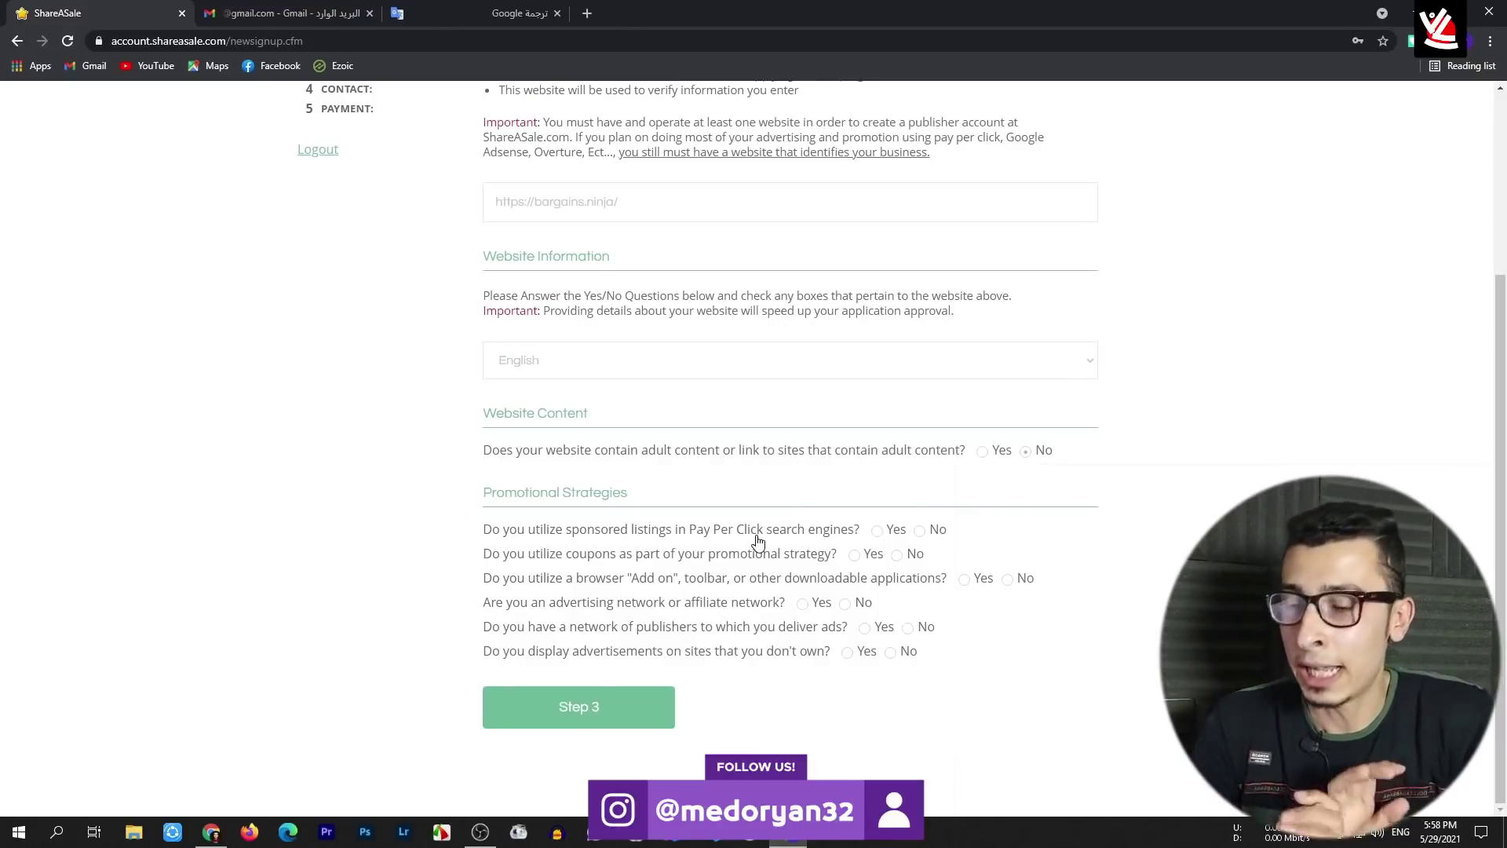
{"action": "left_click", "coordinate": [877, 531]}
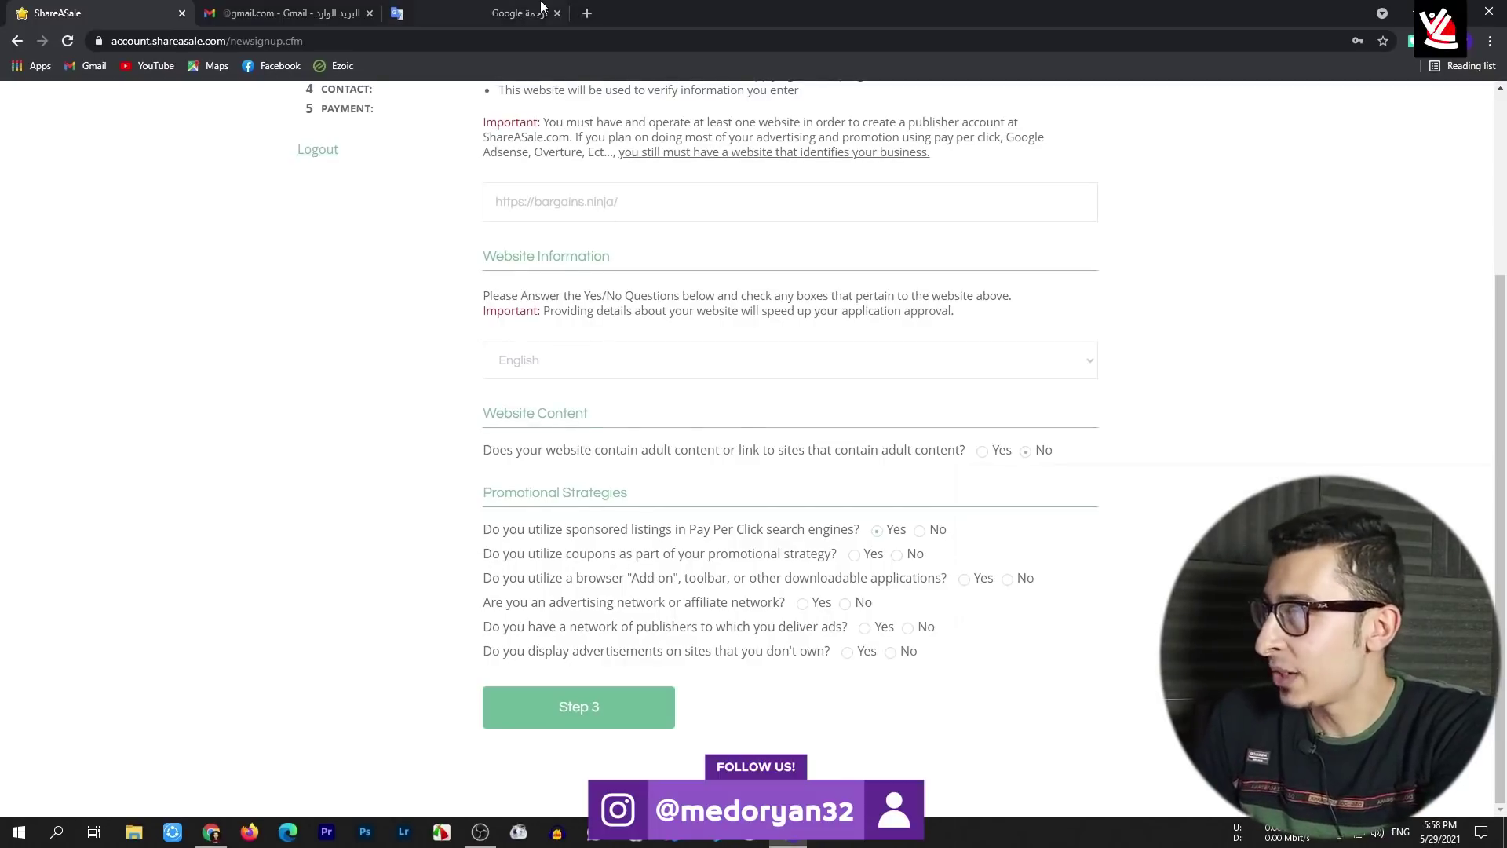
{"action": "left_click", "coordinate": [855, 555]}
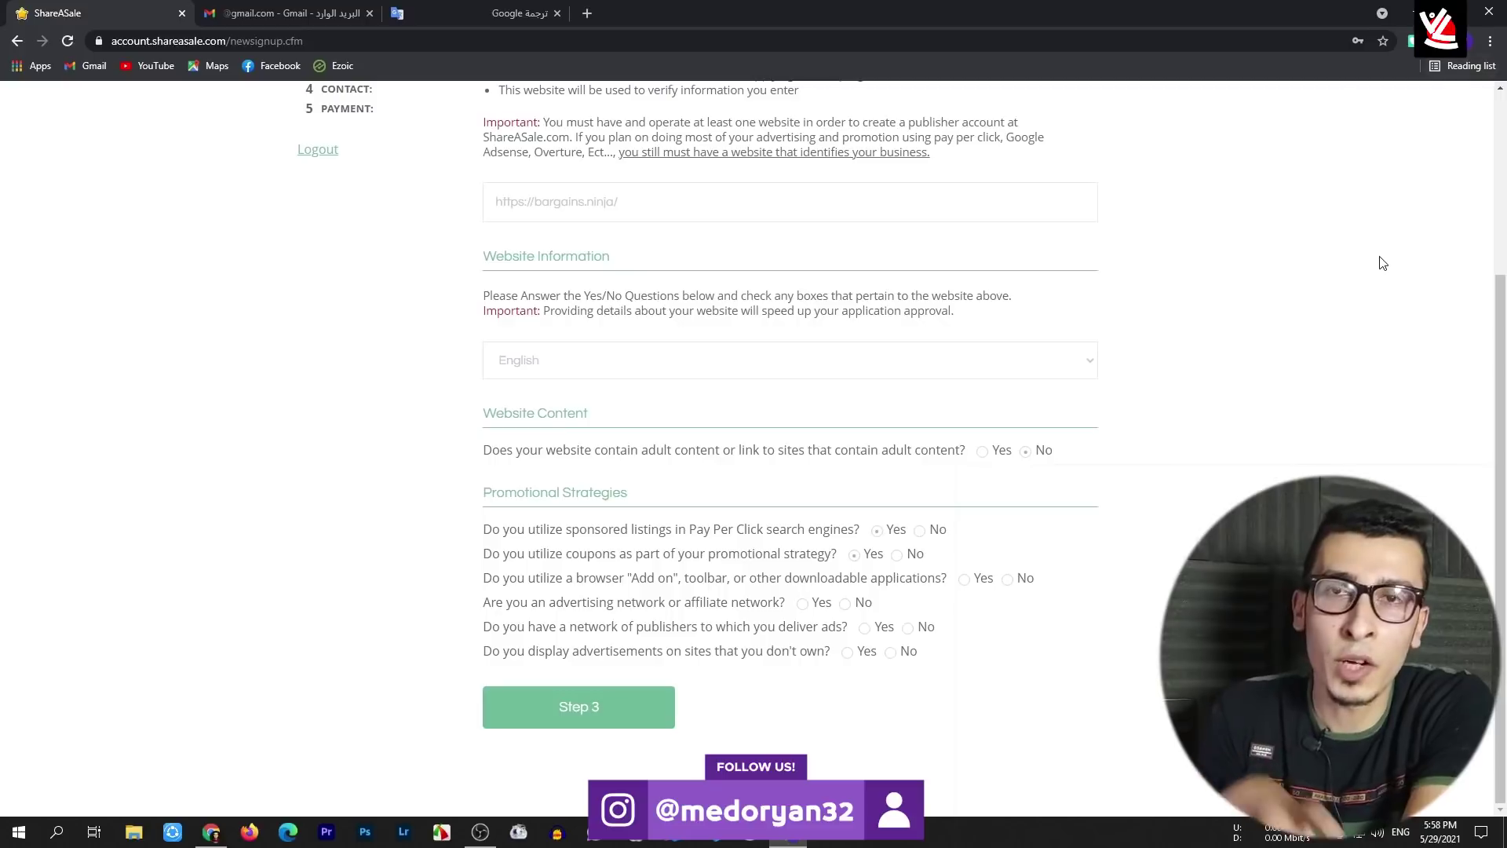
{"action": "left_click", "coordinate": [1008, 580]}
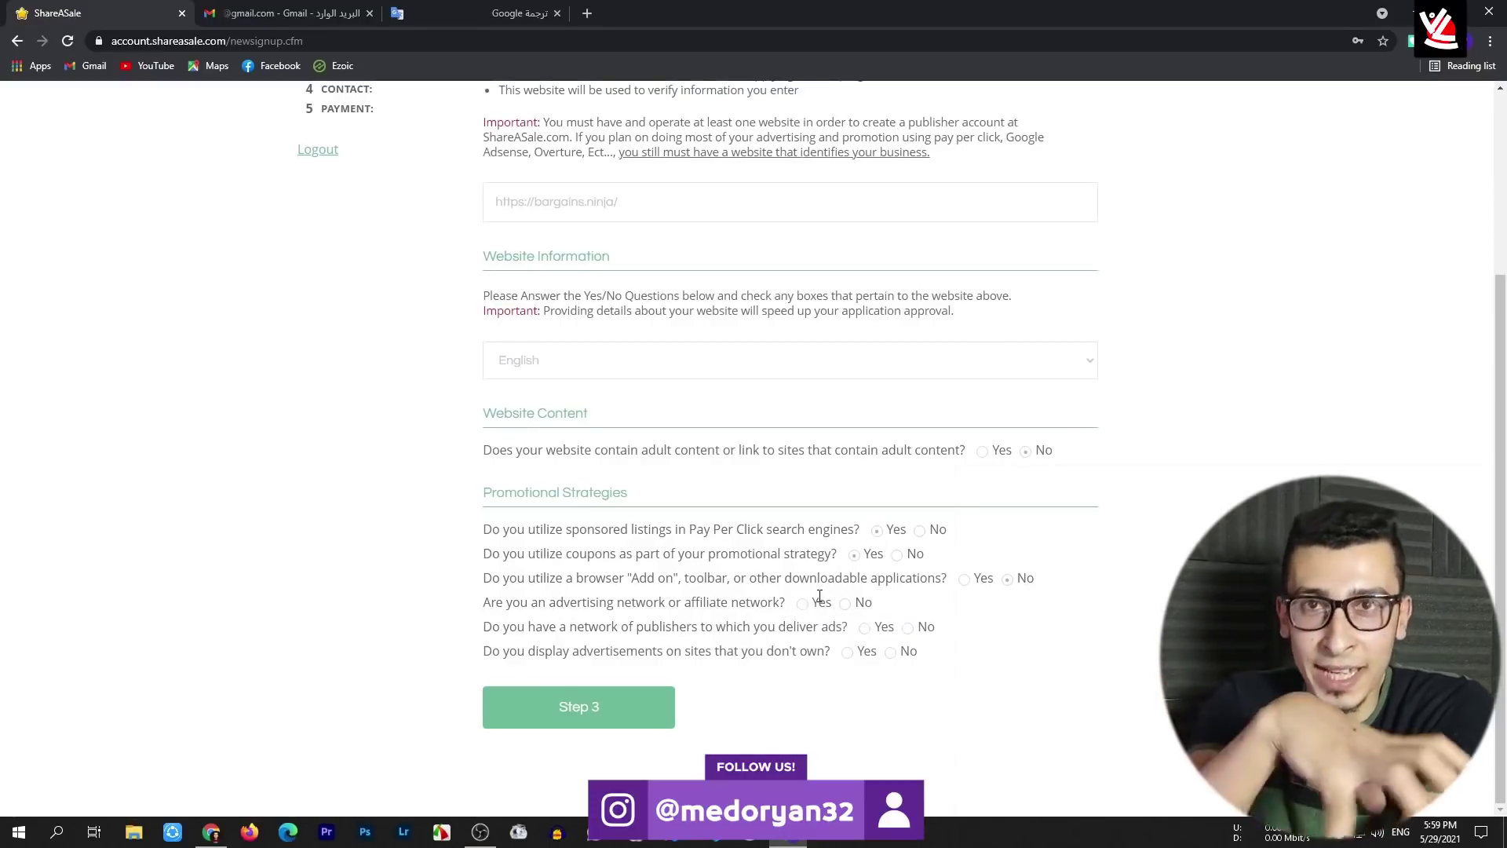
Step: Answer No to ad network and publisher ads, Yes to ads on others' sites, and submit Step 3
{"action": "left_click", "coordinate": [845, 604]}
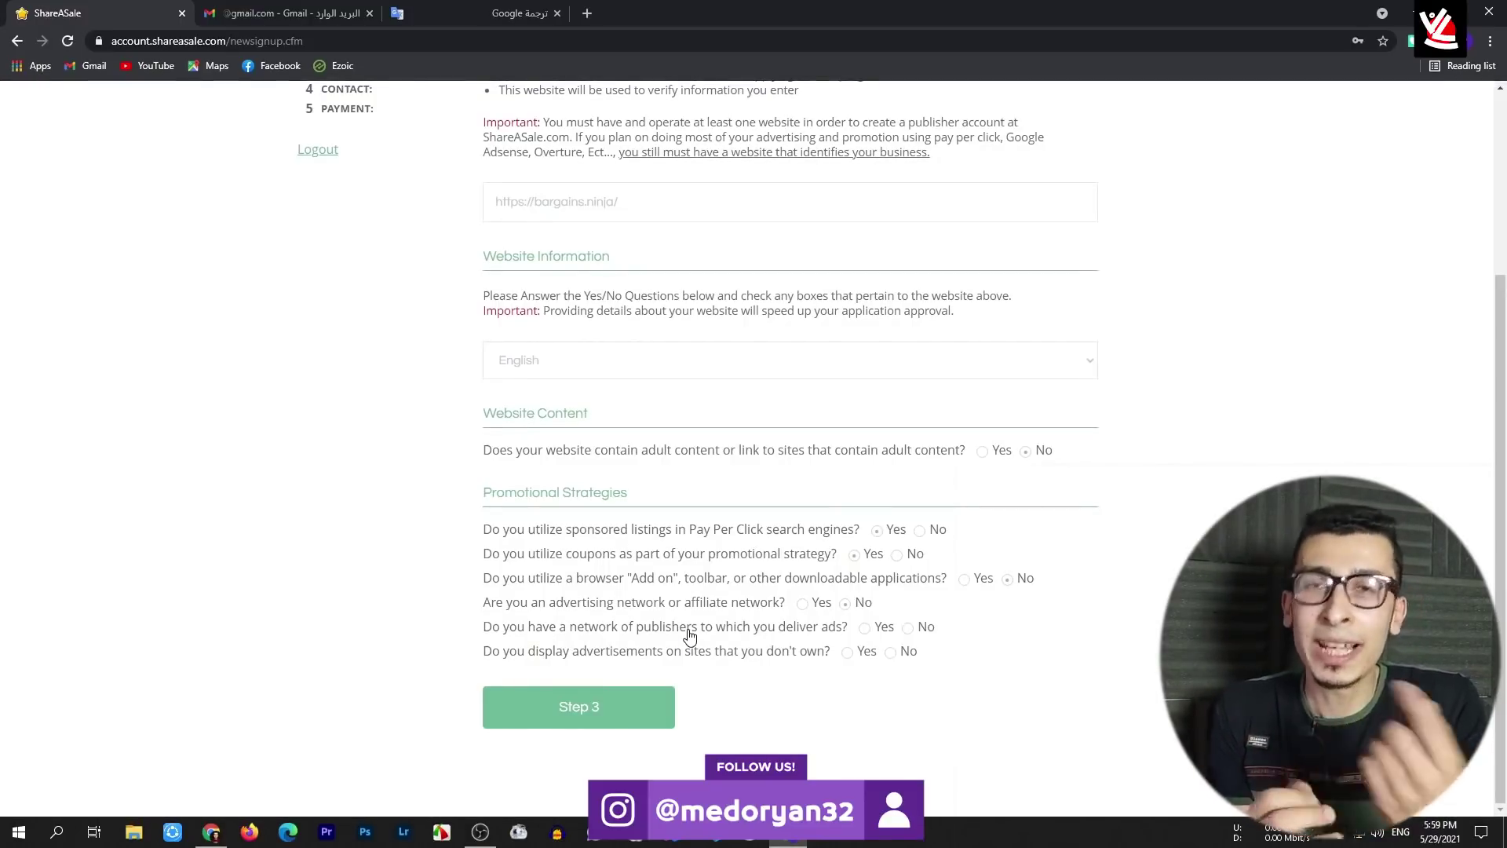
{"action": "left_click", "coordinate": [908, 628]}
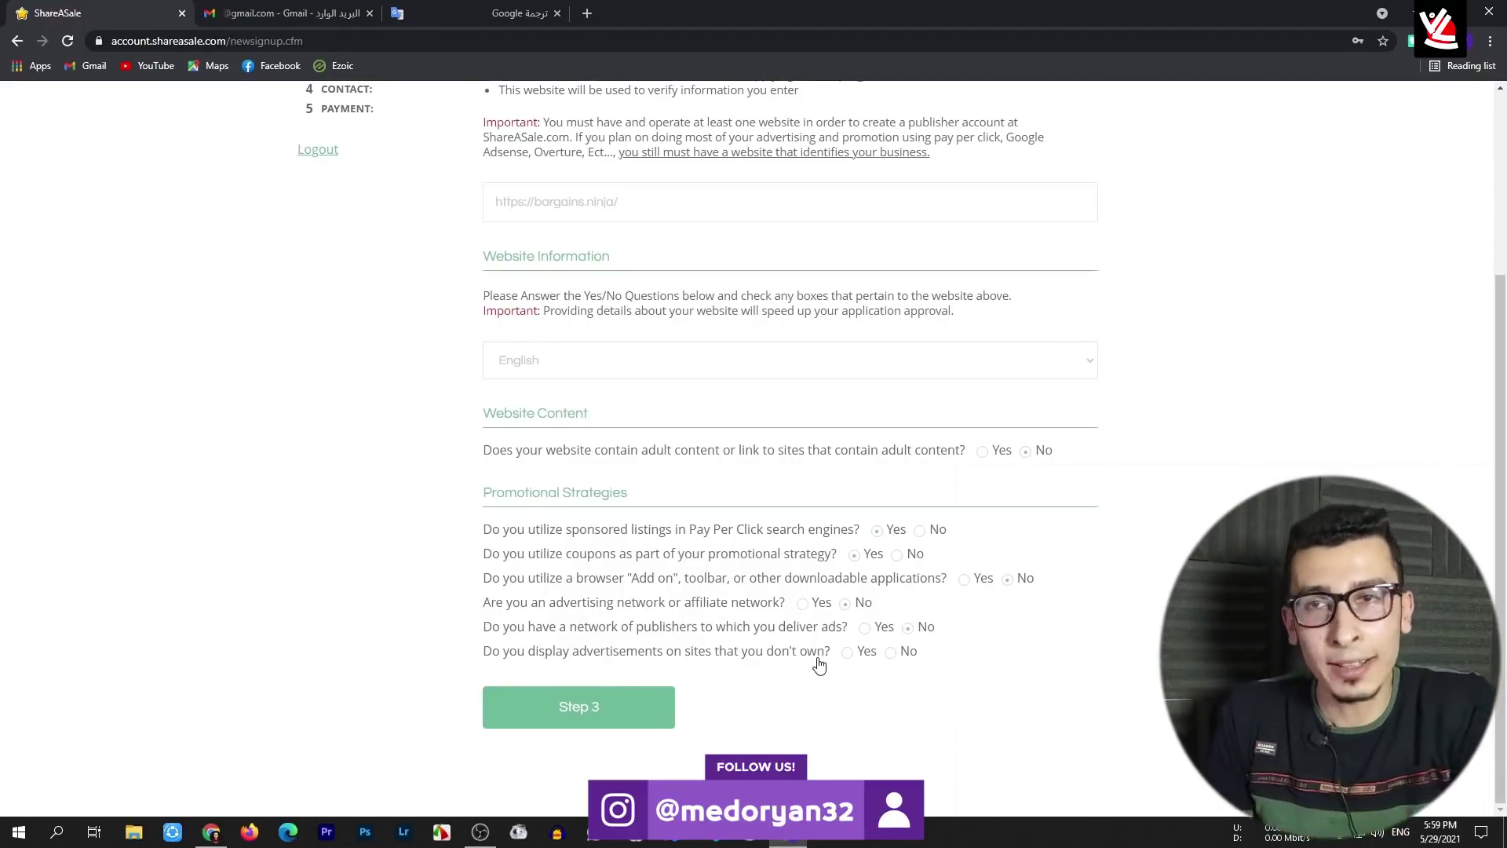
{"action": "left_click", "coordinate": [847, 653]}
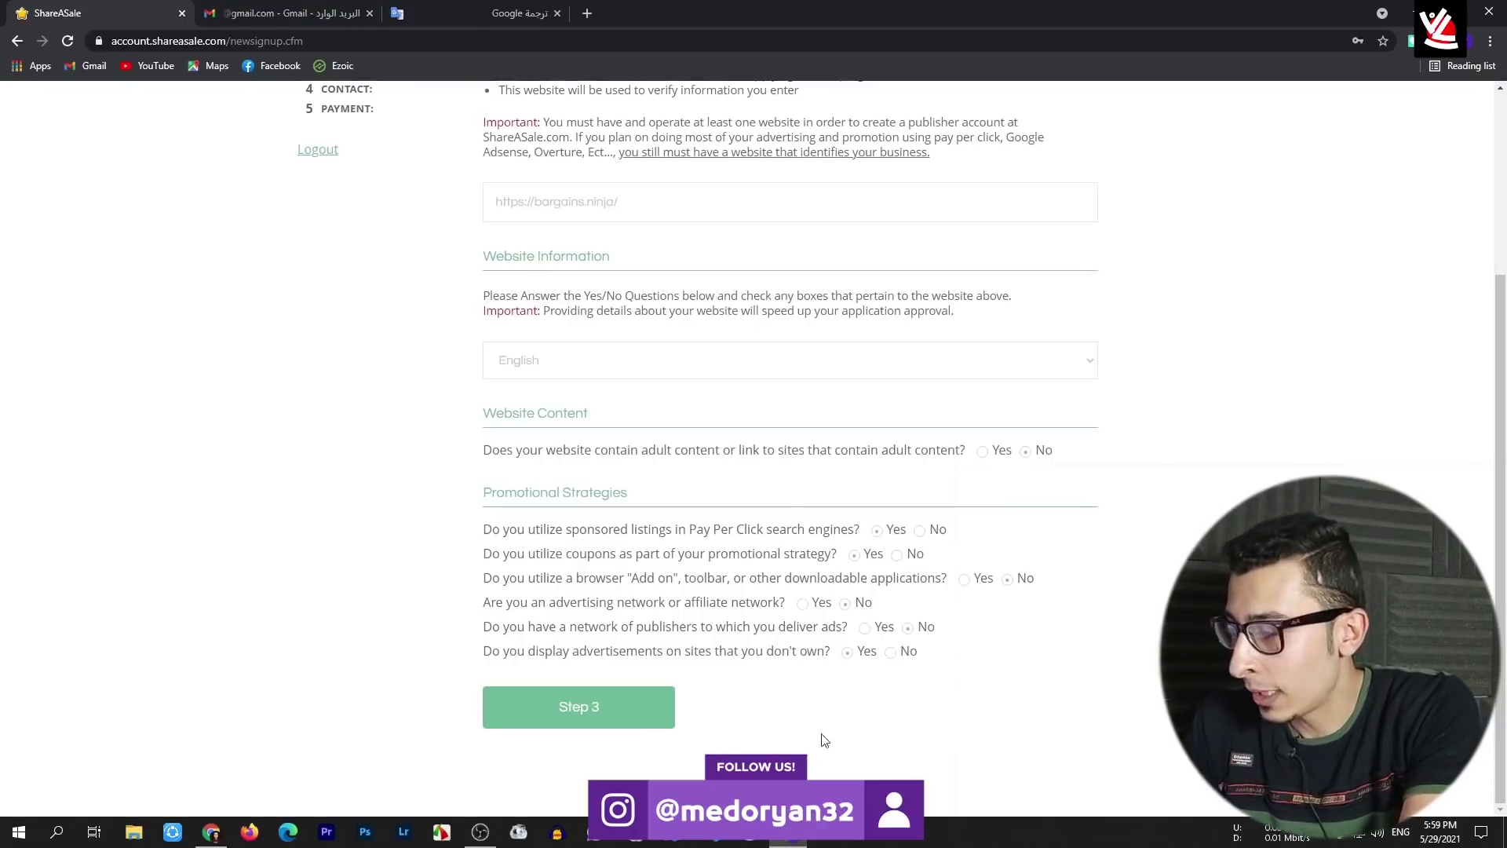
{"action": "left_click", "coordinate": [586, 705]}
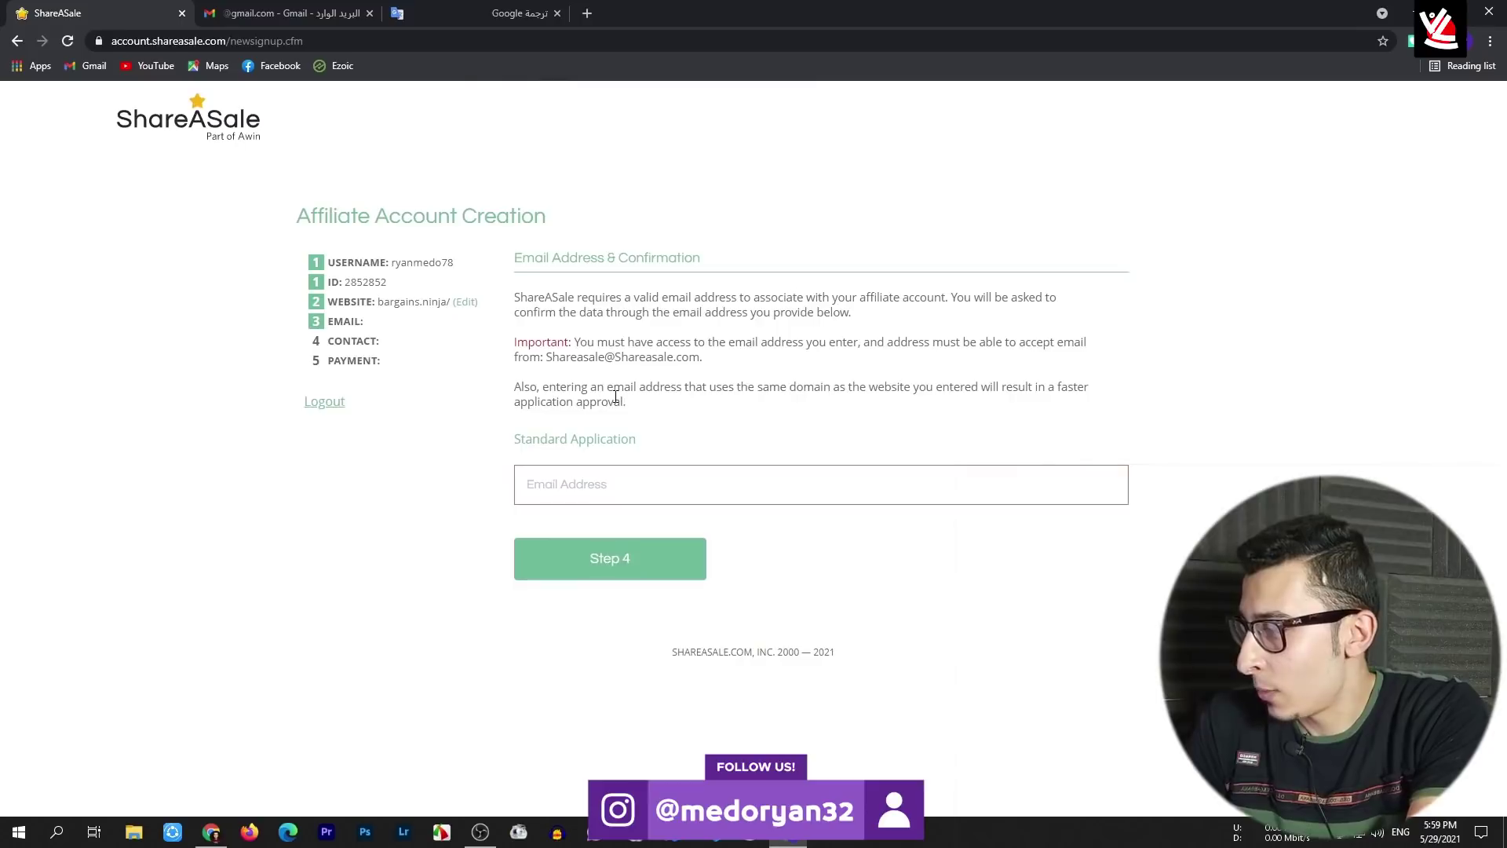
{"action": "left_click_drag", "start_coordinate": [547, 357], "coordinate": [699, 359]}
{"action": "right_click", "coordinate": [700, 363]}
{"action": "left_click", "coordinate": [710, 370]}
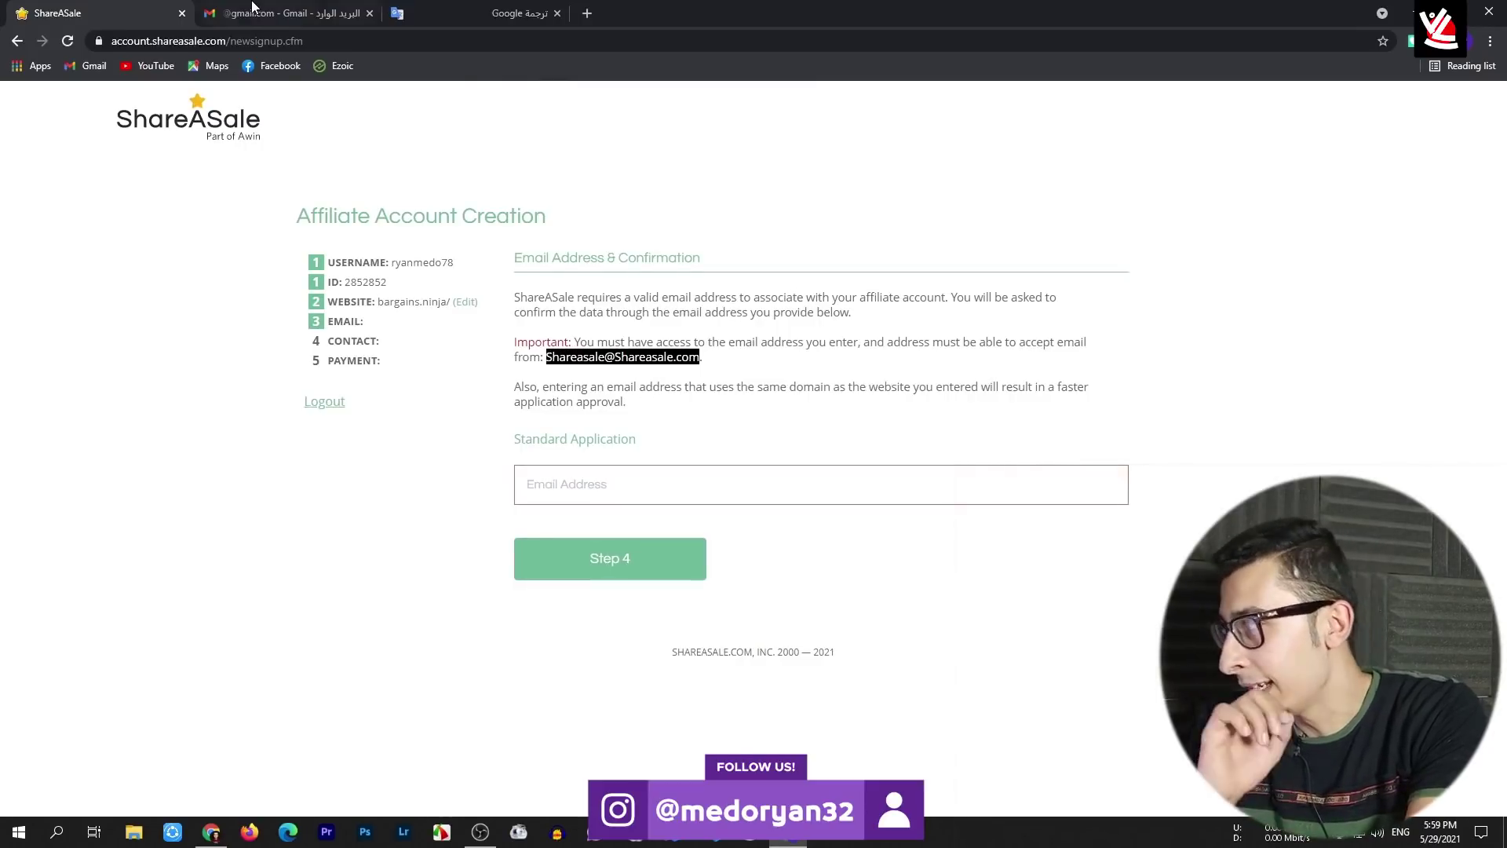
{"action": "left_click", "coordinate": [519, 14]}
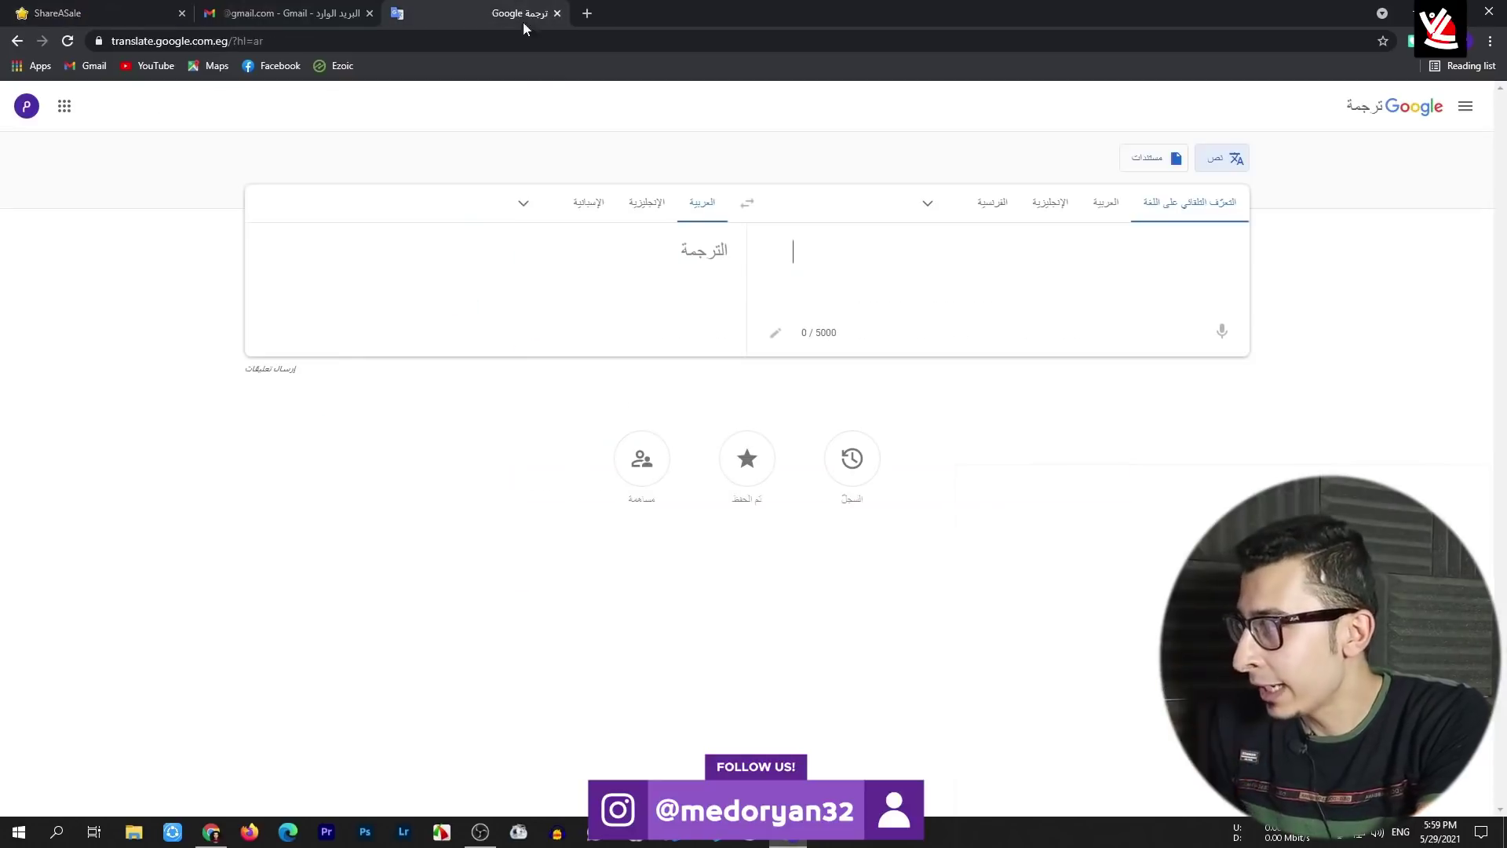
{"action": "left_click", "coordinate": [339, 40]}
{"action": "key", "text": "ctrl+v"}
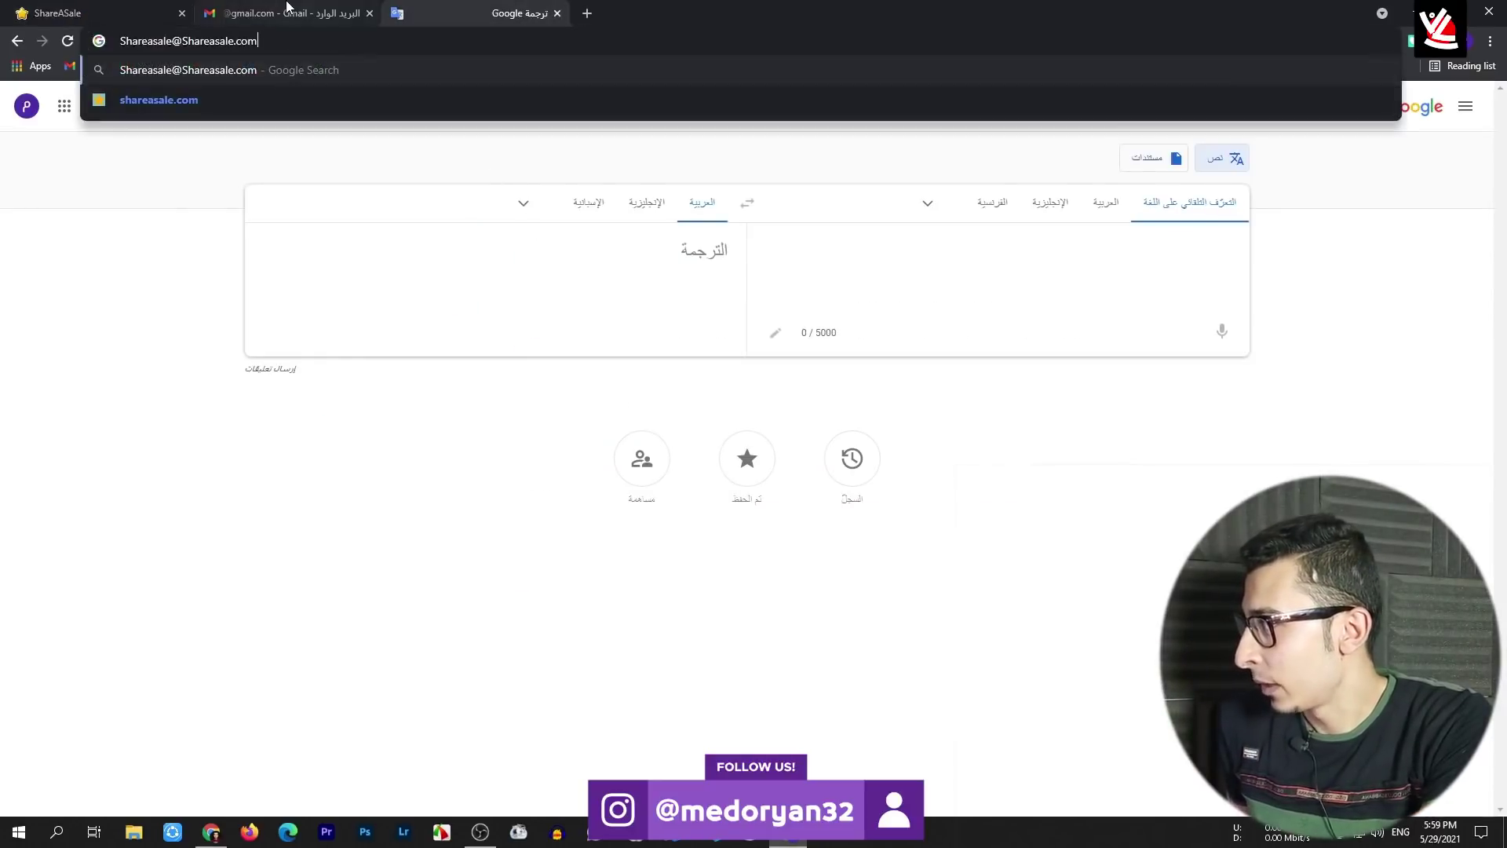
{"action": "left_click", "coordinate": [295, 13]}
{"action": "left_click", "coordinate": [102, 13]}
{"action": "left_click", "coordinate": [620, 397]}
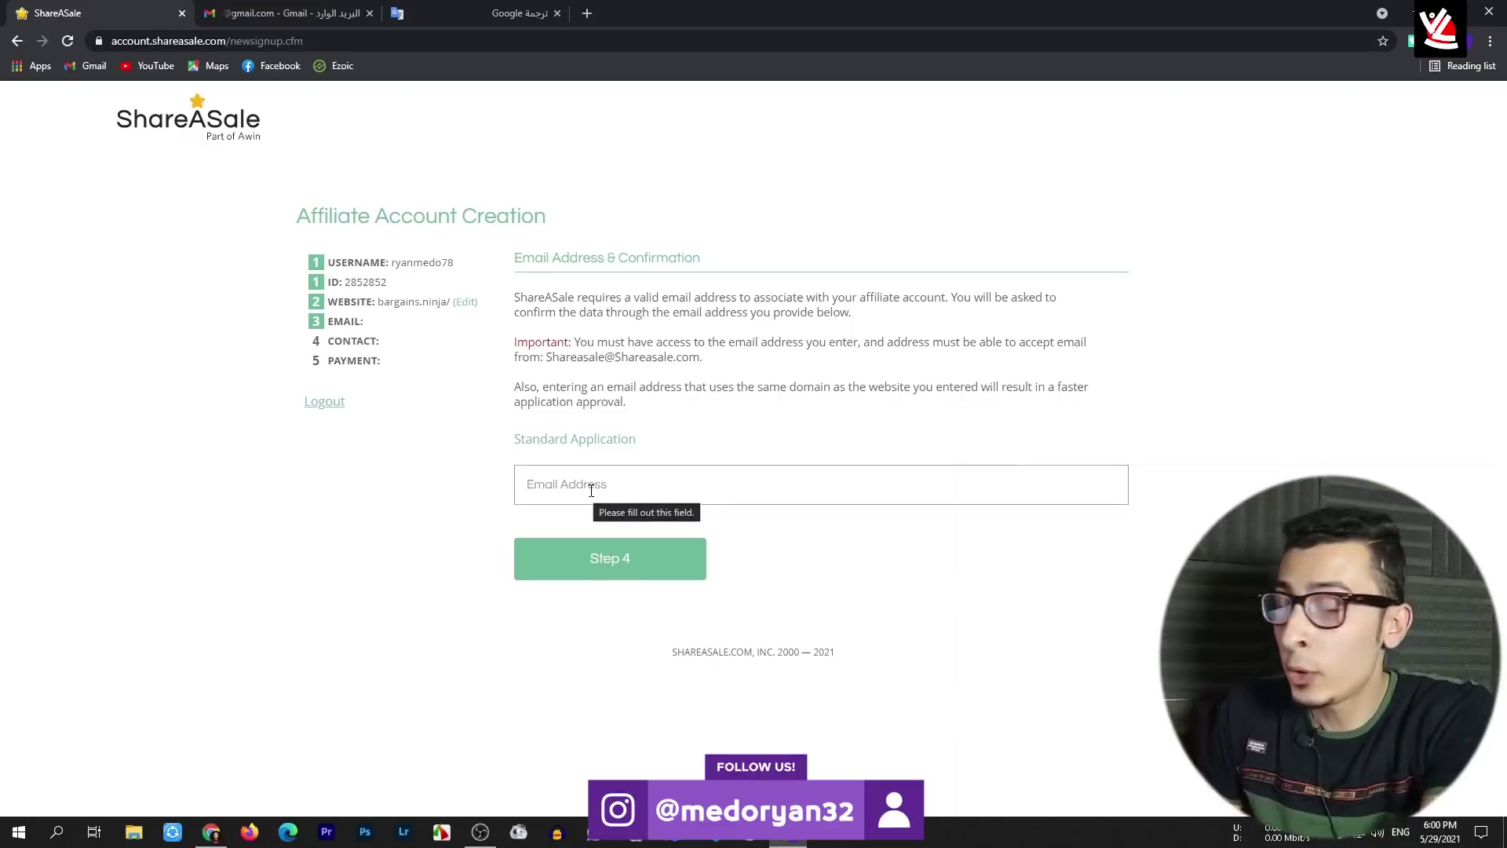
Step: Copy the signed-in Gmail account's email address from the account panel
{"action": "left_click", "coordinate": [279, 12]}
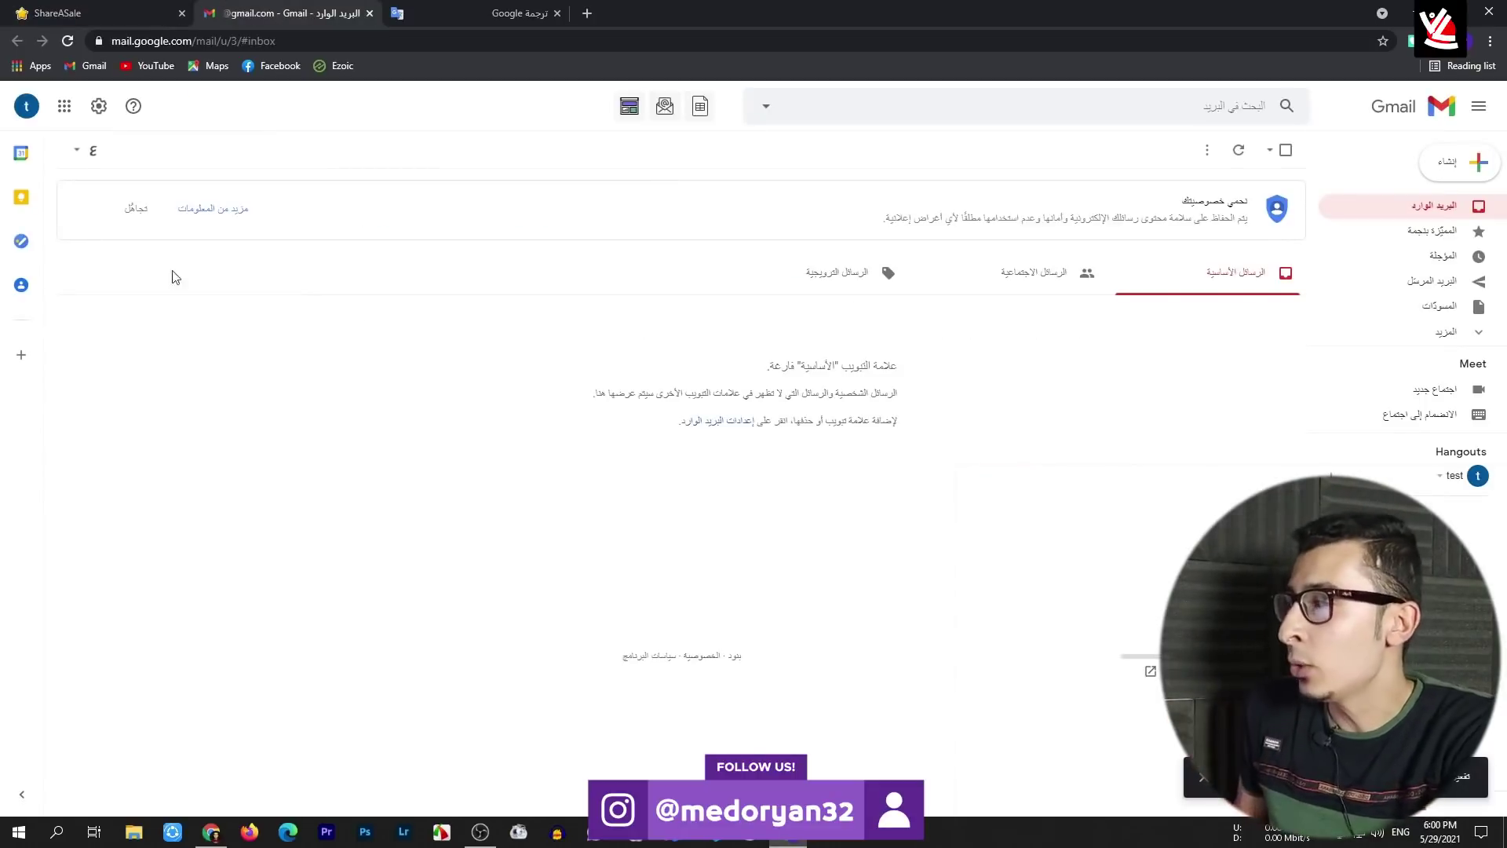
{"action": "left_click", "coordinate": [26, 108]}
{"action": "triple_click", "coordinate": [145, 248]}
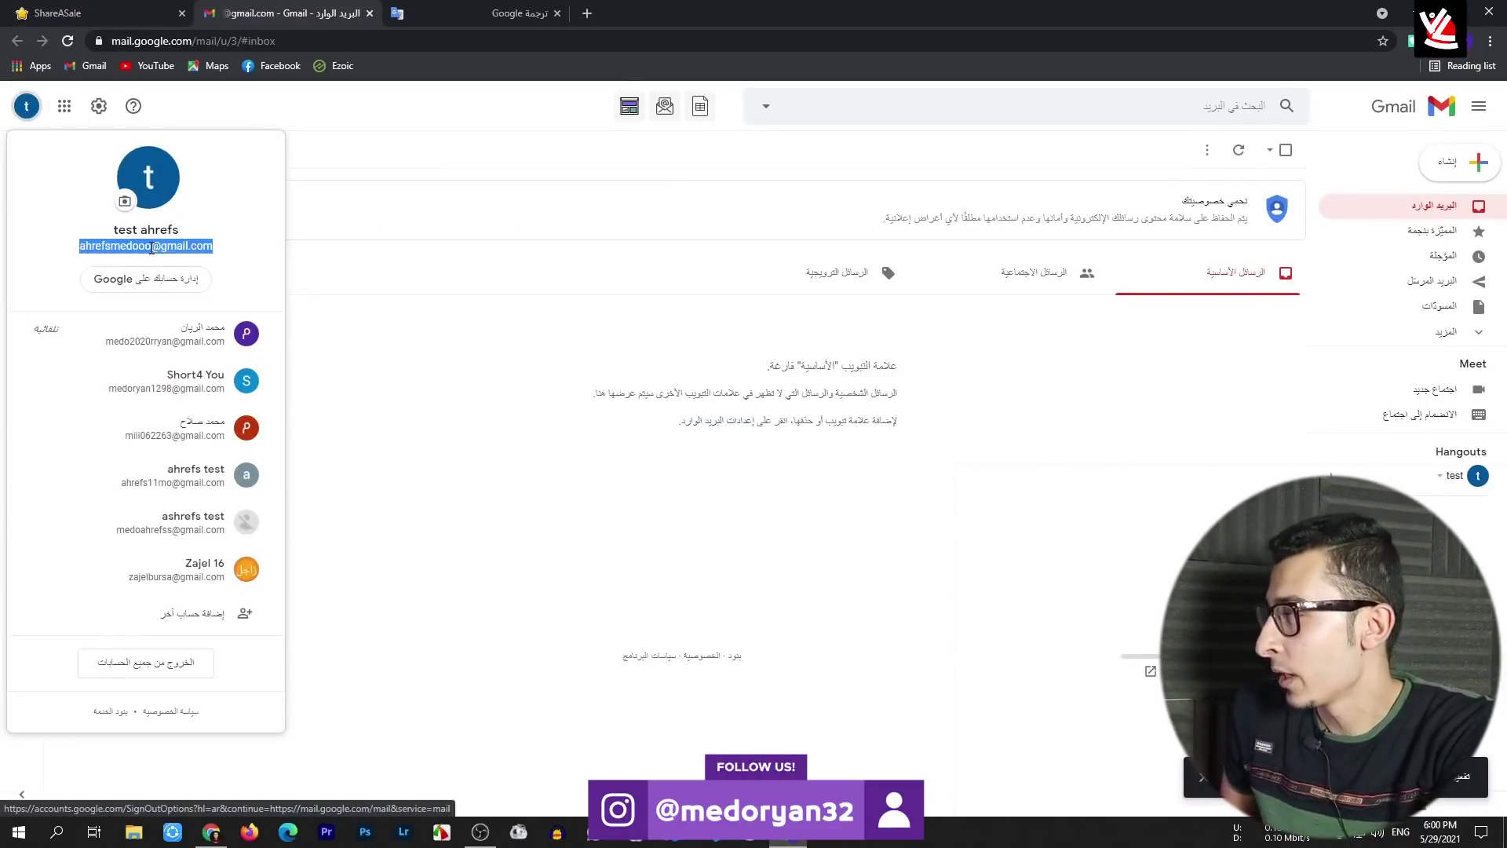
{"action": "right_click", "coordinate": [153, 247]}
{"action": "left_click", "coordinate": [177, 258]}
{"action": "left_click", "coordinate": [376, 287]}
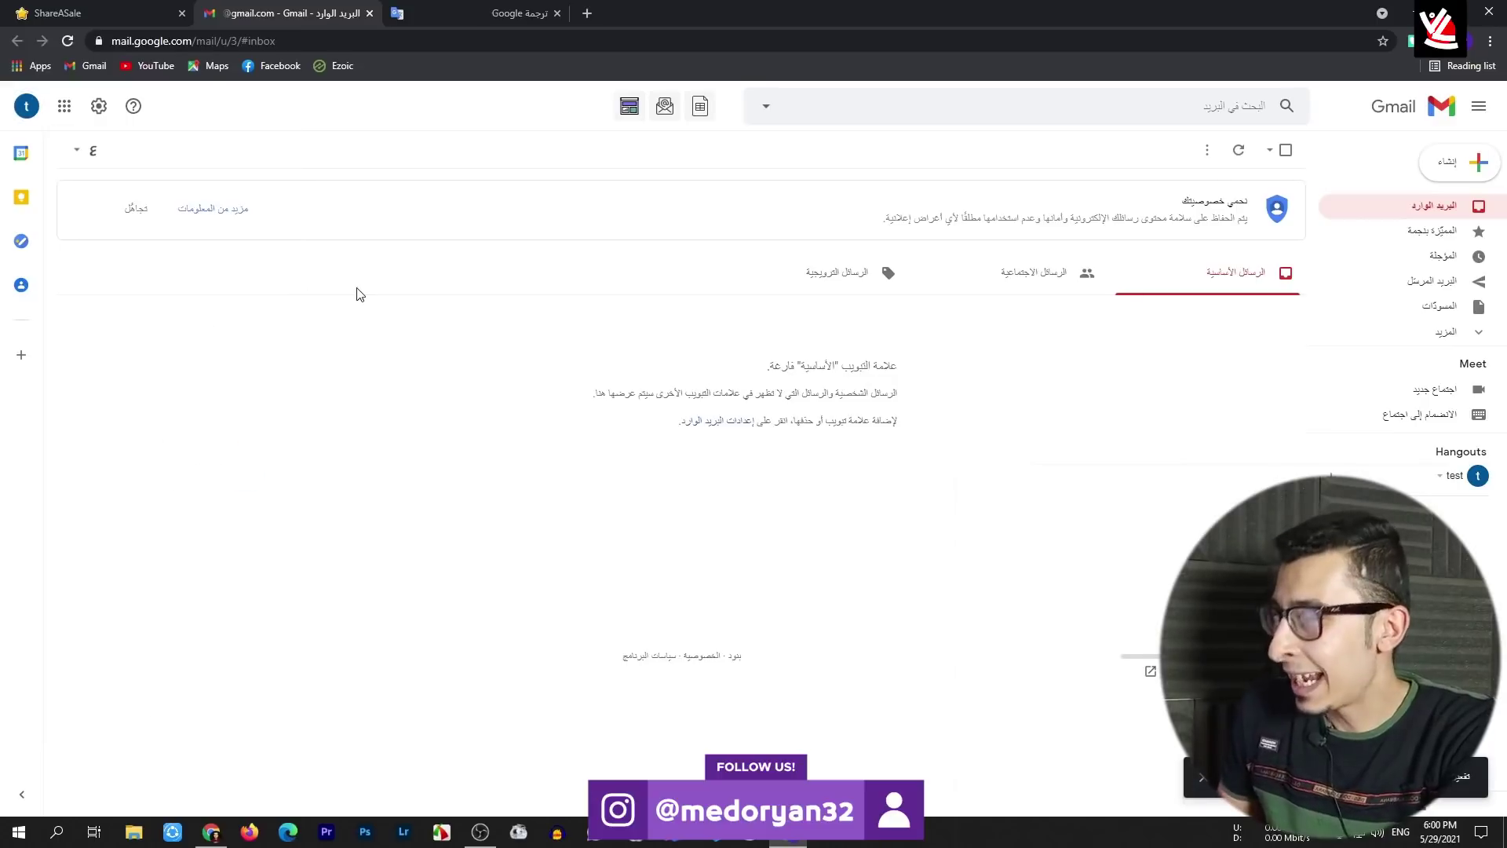
Step: Paste the address into ShareASale's Email Address field and submit Step 4
{"action": "left_click", "coordinate": [85, 10]}
{"action": "left_click", "coordinate": [580, 481]}
{"action": "key", "text": "ctrl+v"}
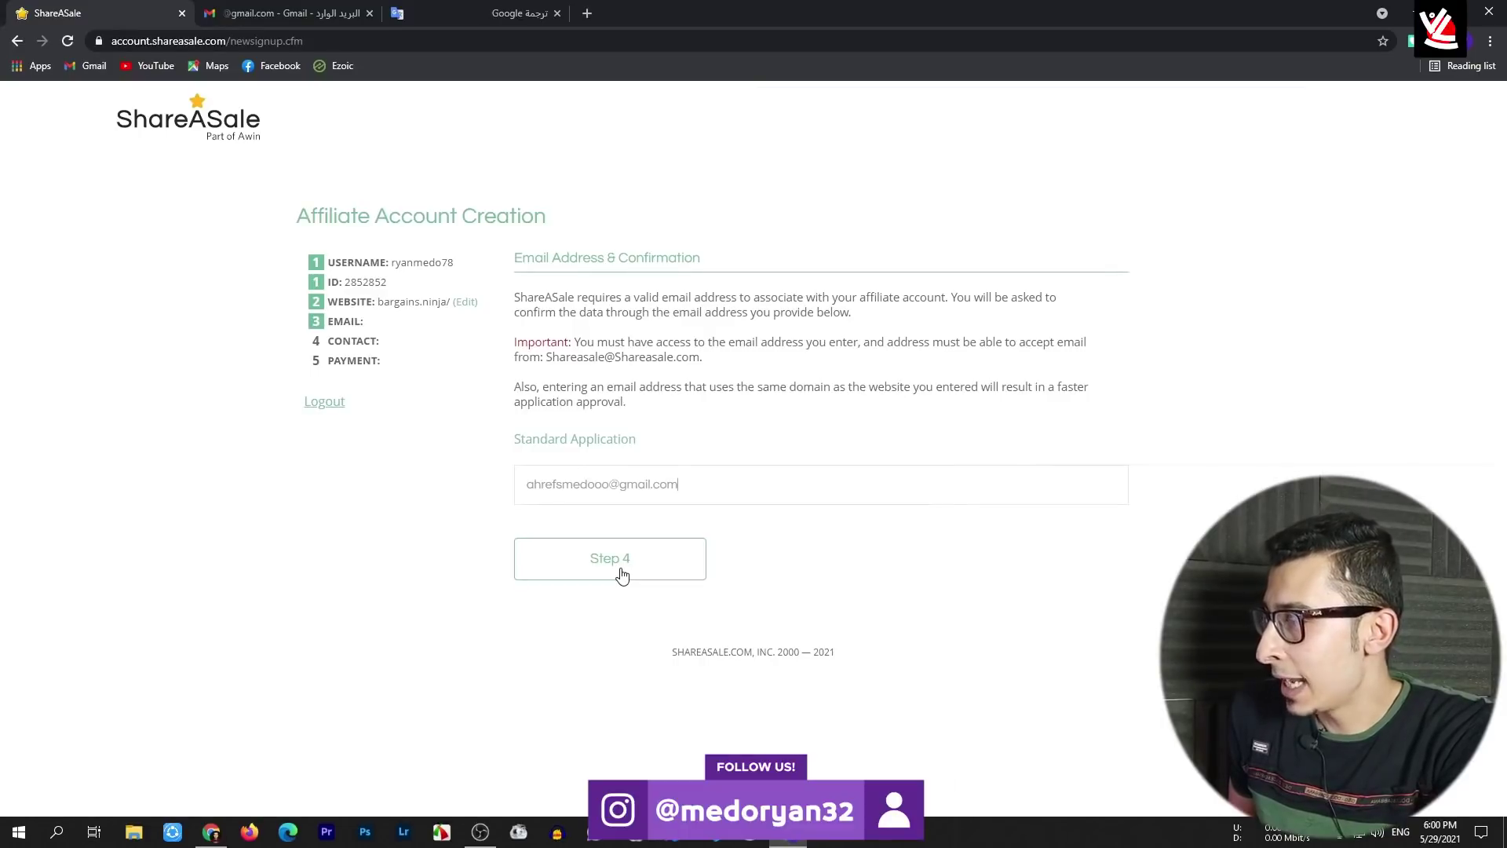
{"action": "left_click_drag", "start_coordinate": [548, 357], "coordinate": [695, 360]}
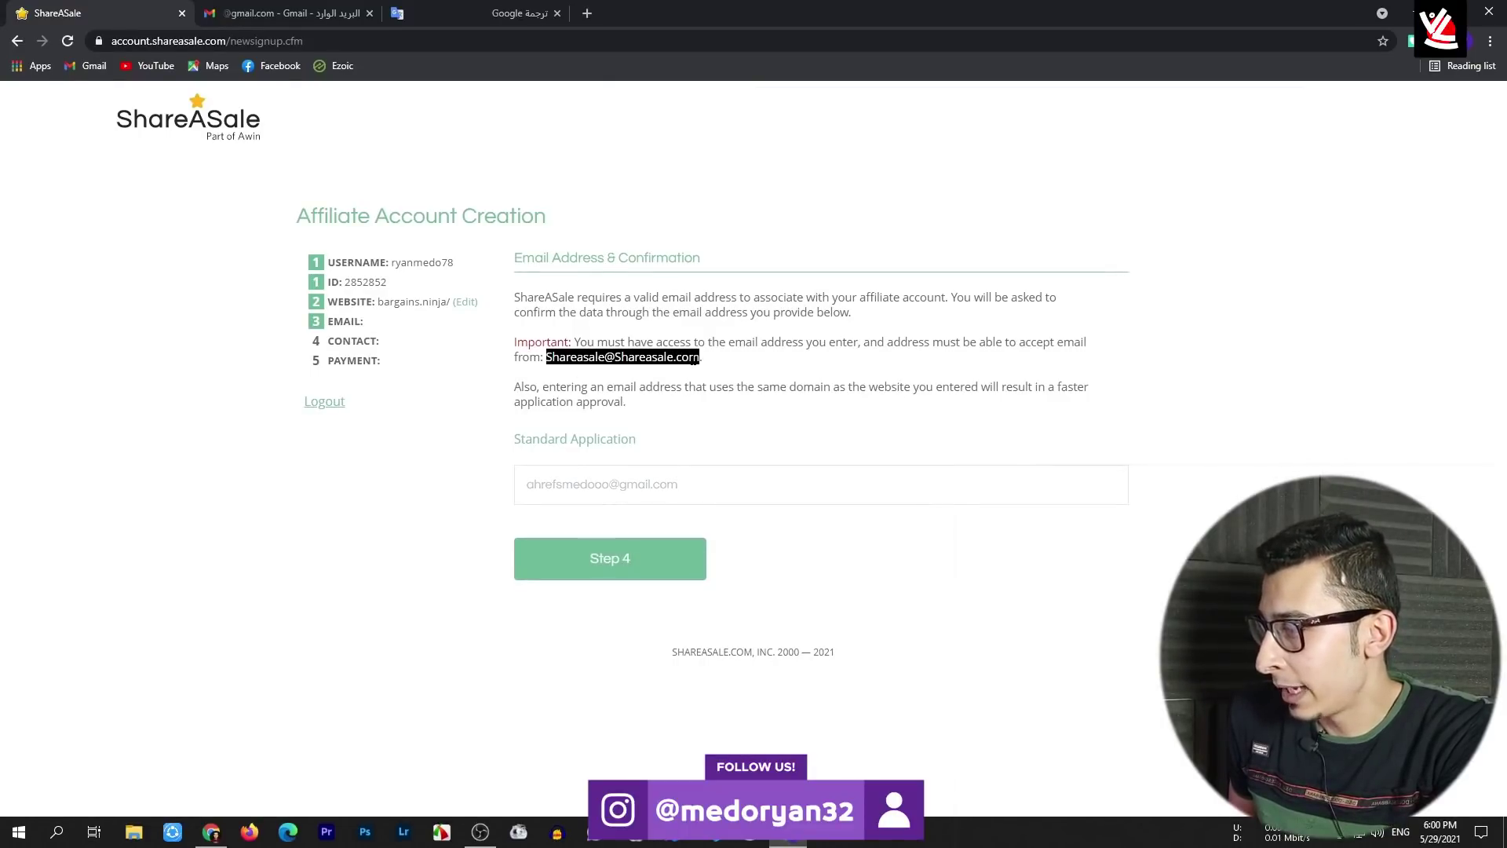
{"action": "left_click", "coordinate": [620, 559]}
Step: Paste ShareASale's sender address into Google Translate
{"action": "left_click", "coordinate": [291, 12]}
{"action": "left_click", "coordinate": [417, 8]}
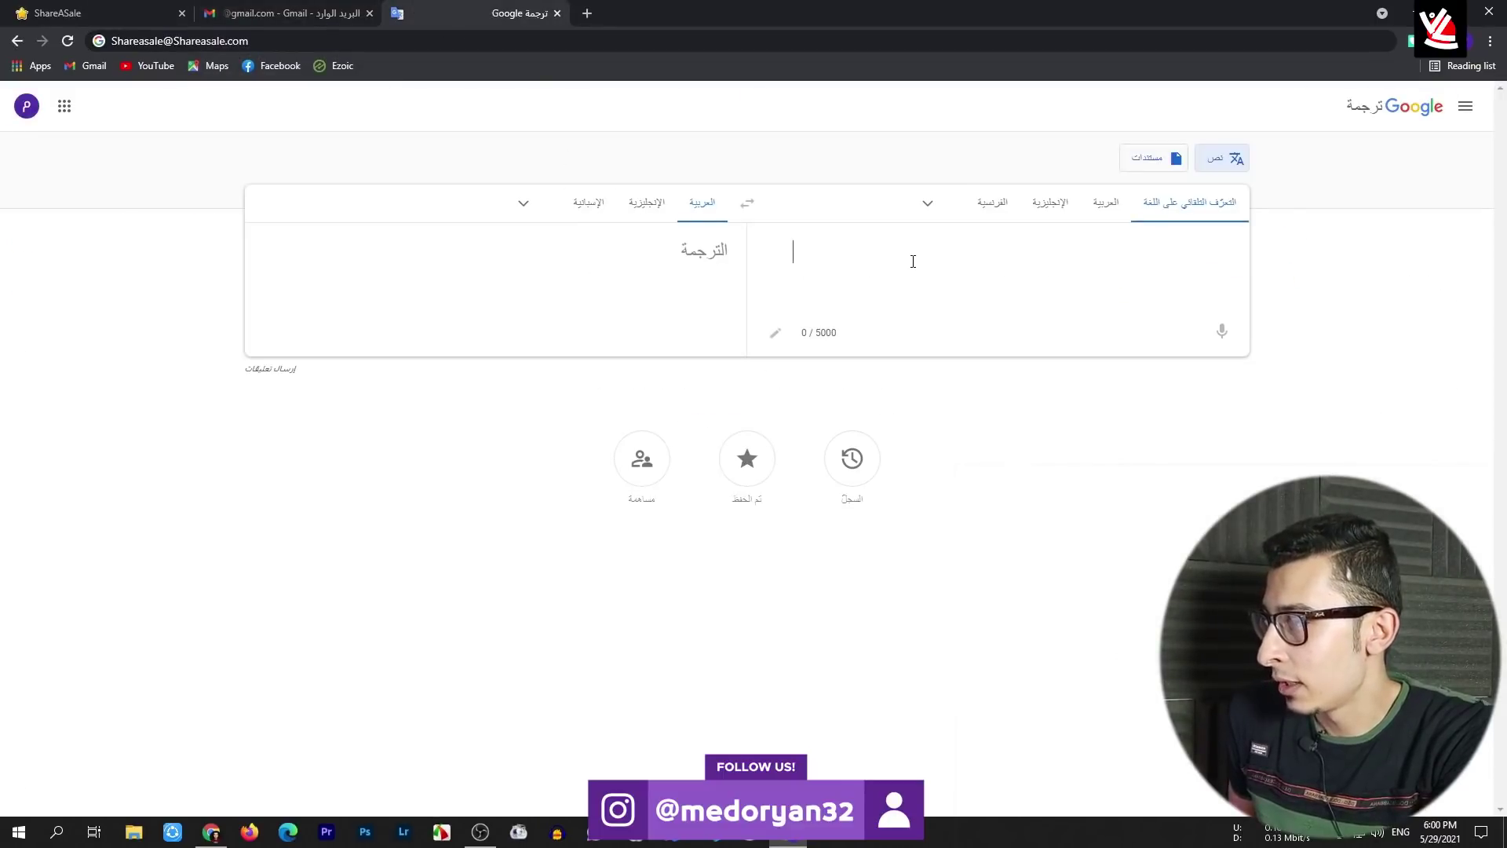
{"action": "key", "text": "ctrl+v"}
Step: Enter the first and last name, the Checks Payable To name, and a phone number
{"action": "left_click", "coordinate": [57, 12]}
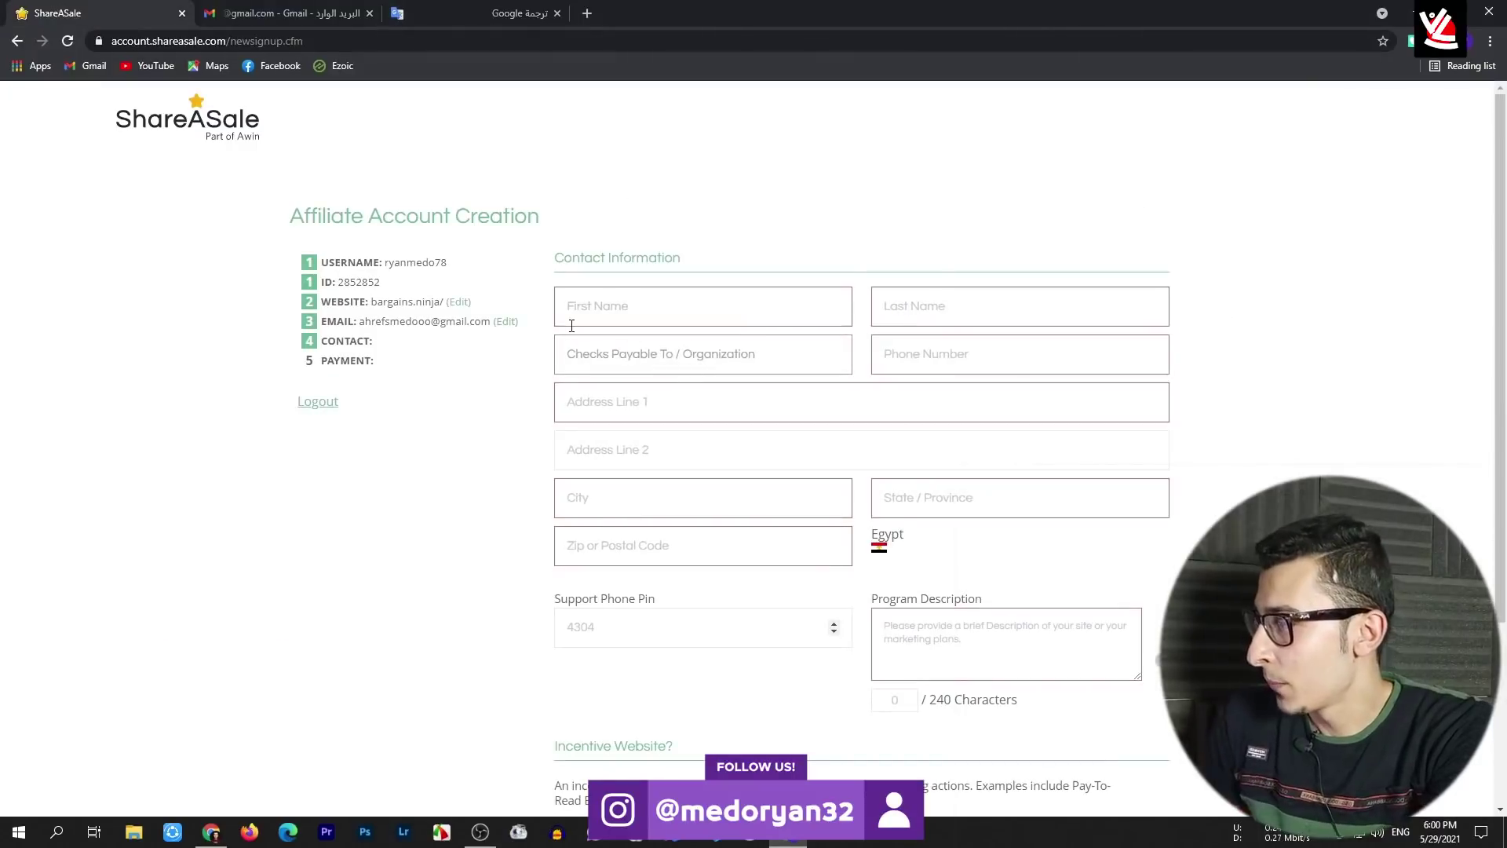
{"action": "left_click", "coordinate": [706, 307]}
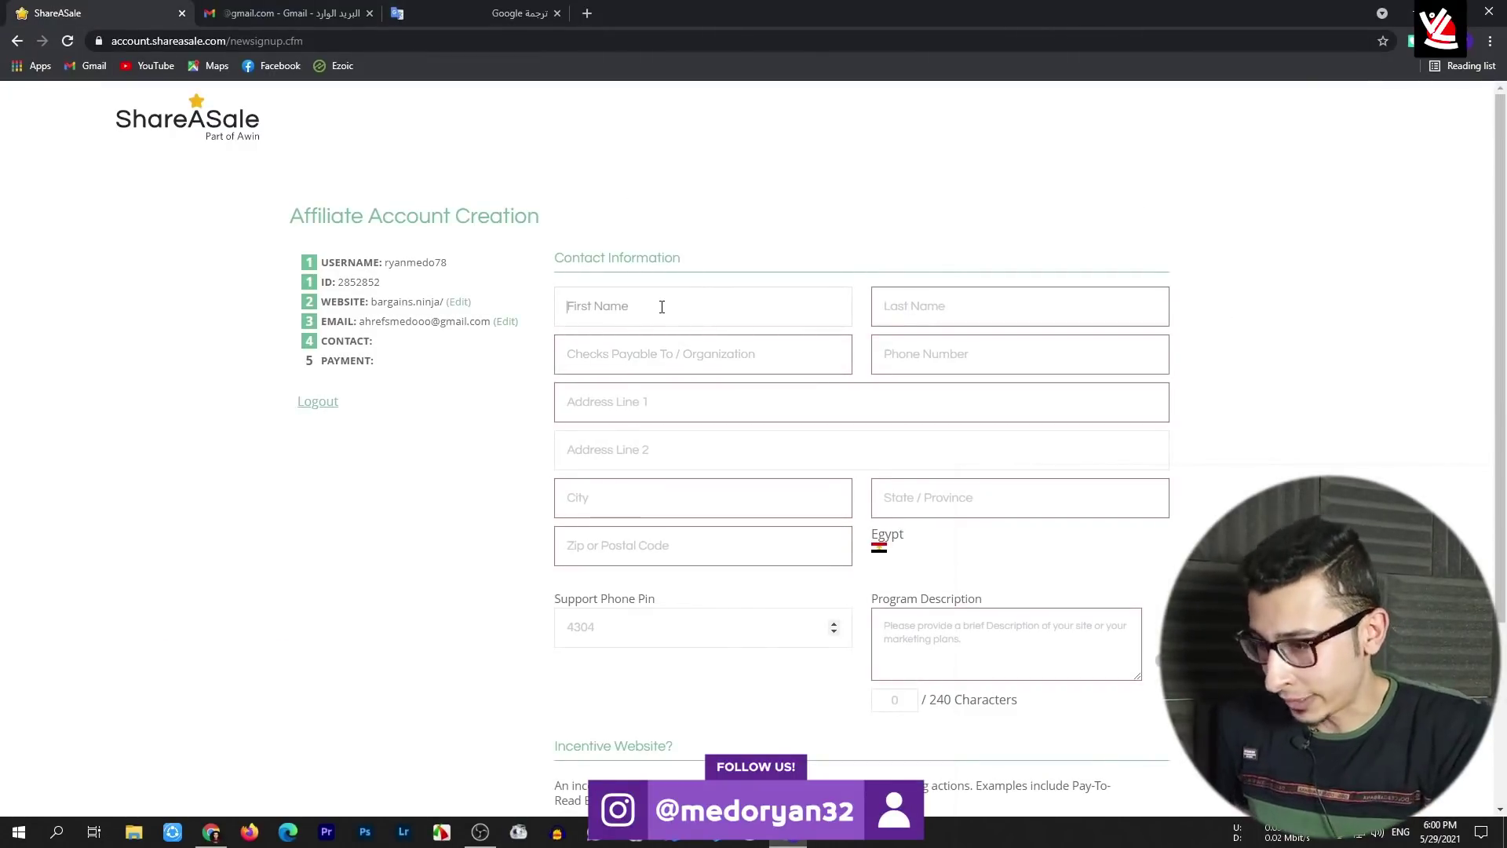
{"action": "key", "text": "Tab"}
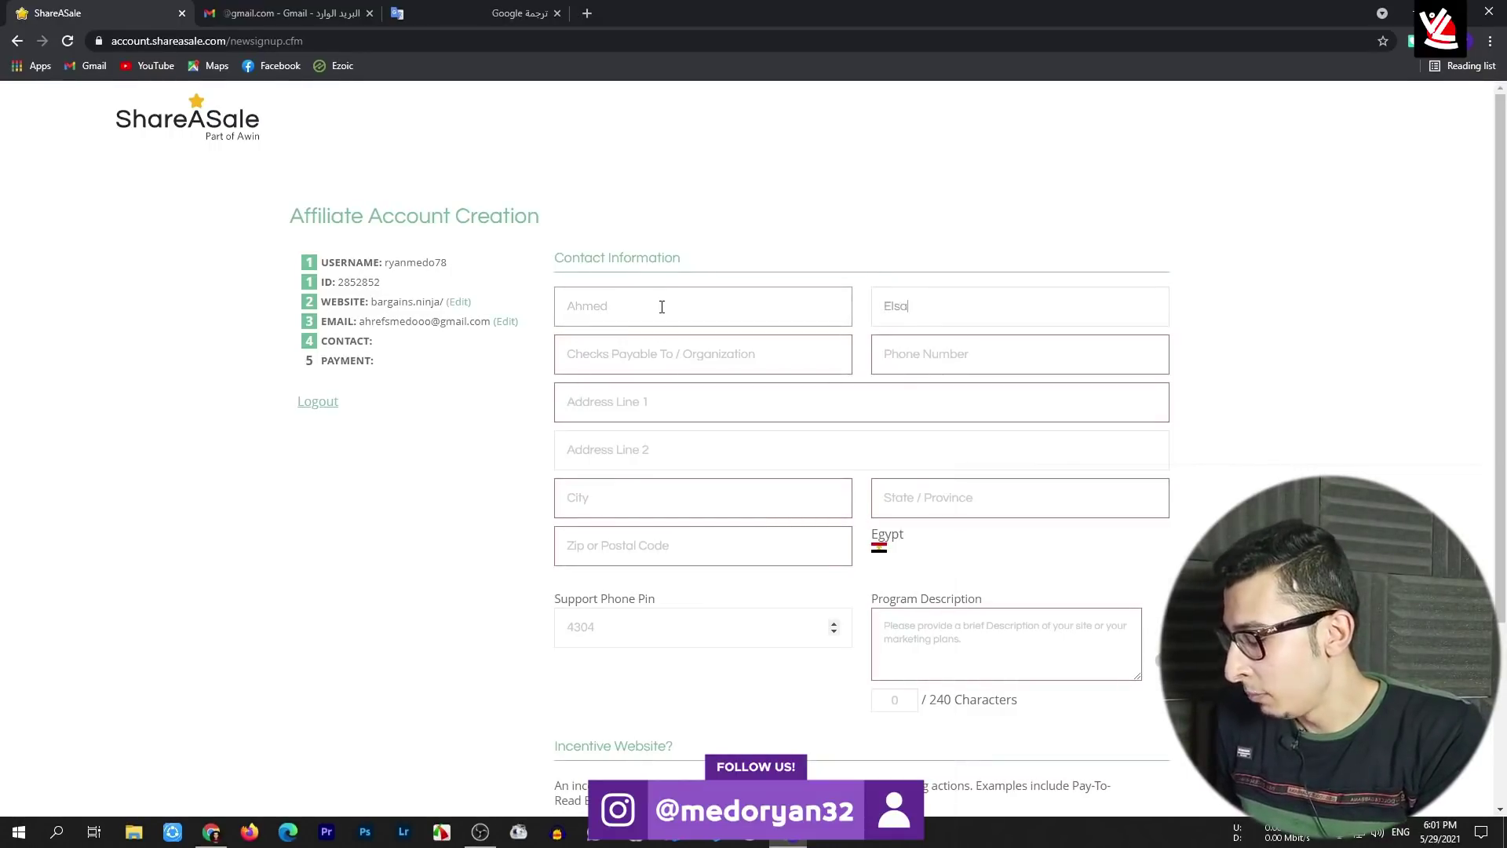
{"action": "left_click", "coordinate": [668, 348]}
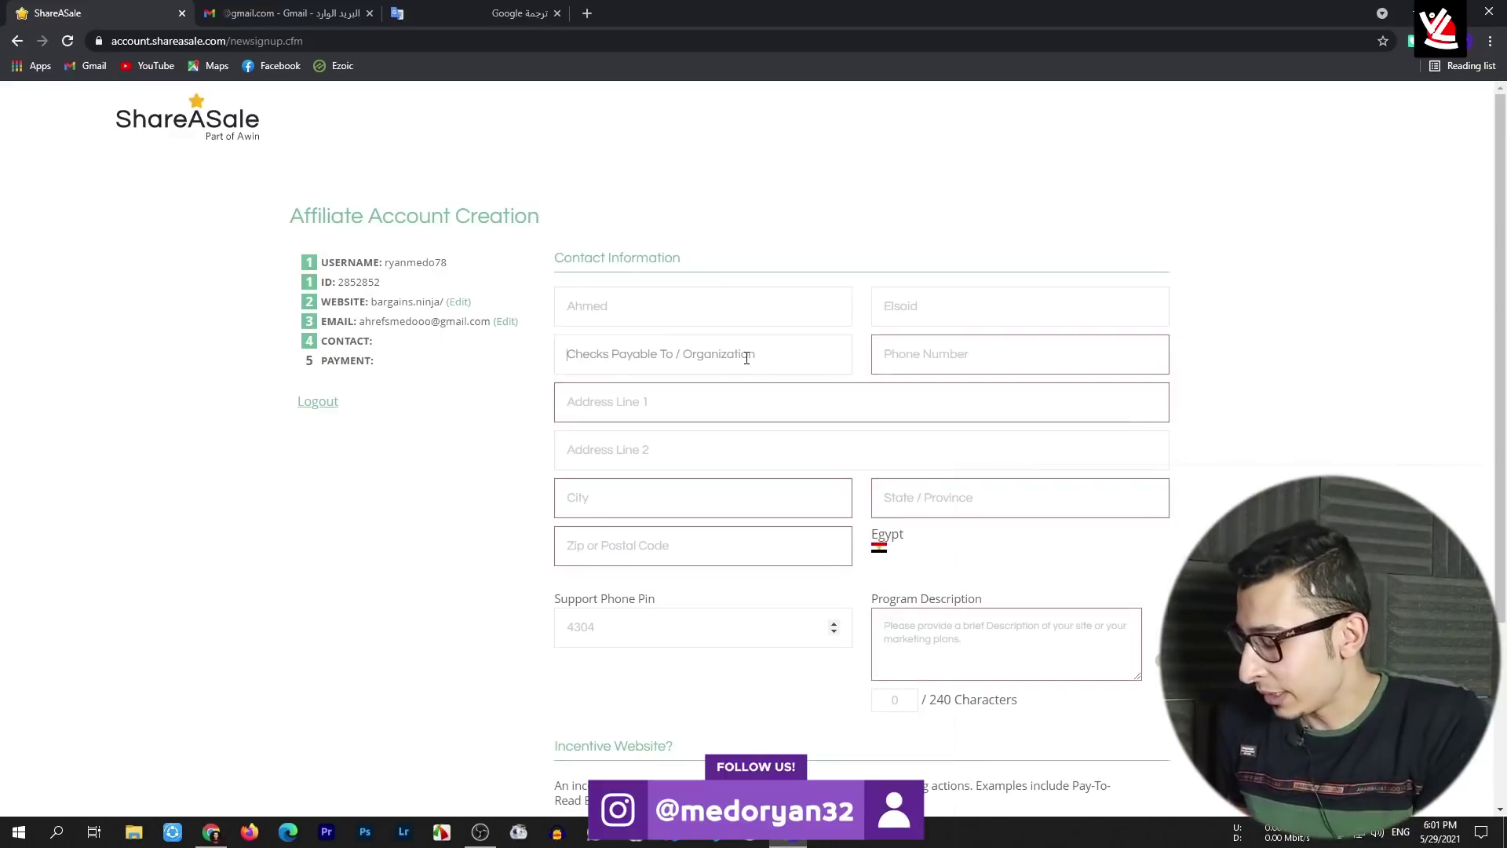
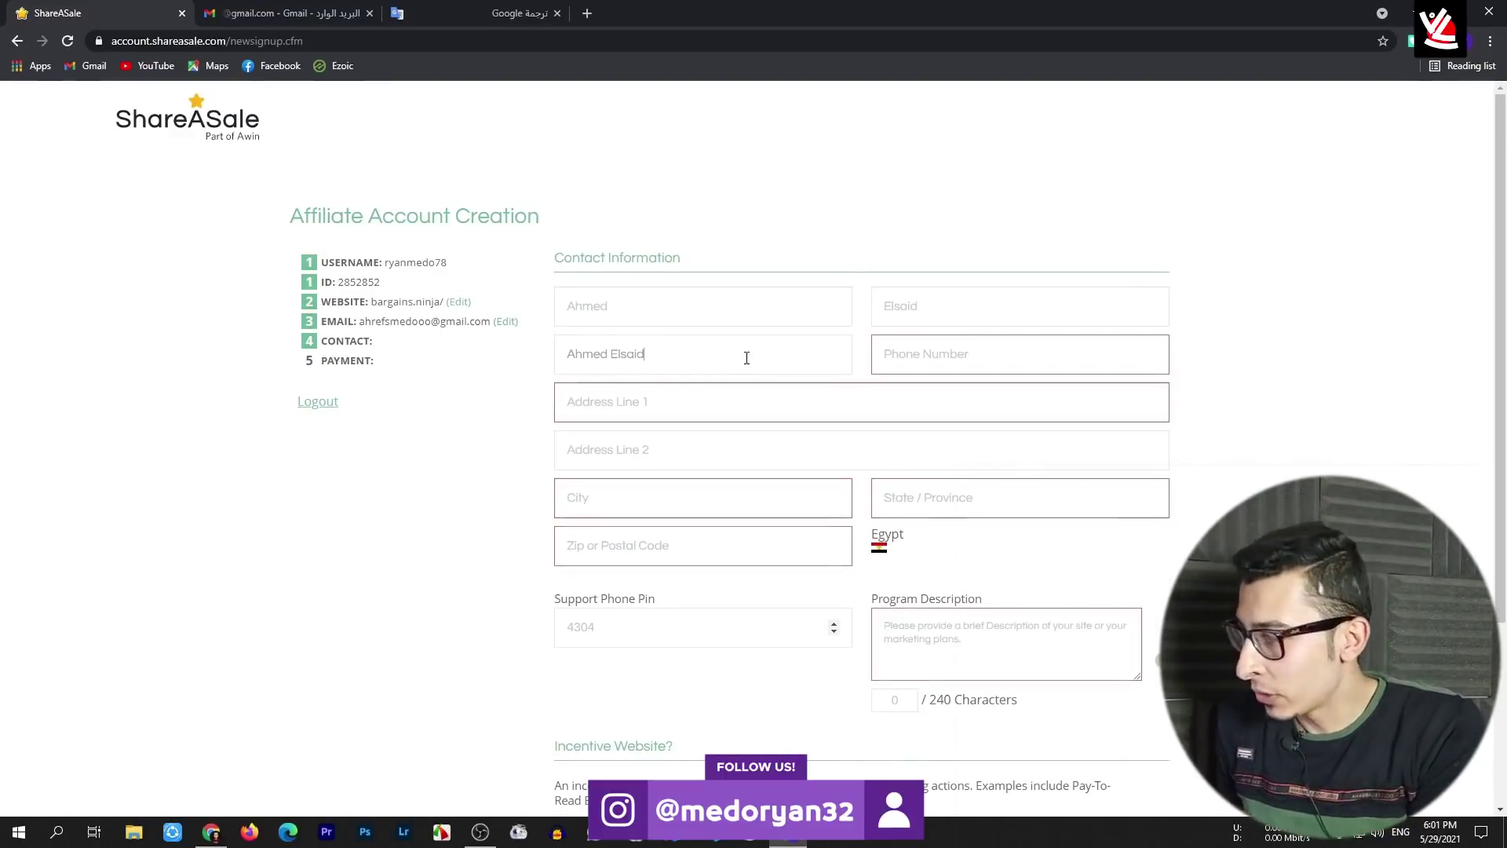
{"action": "left_click", "coordinate": [947, 354]}
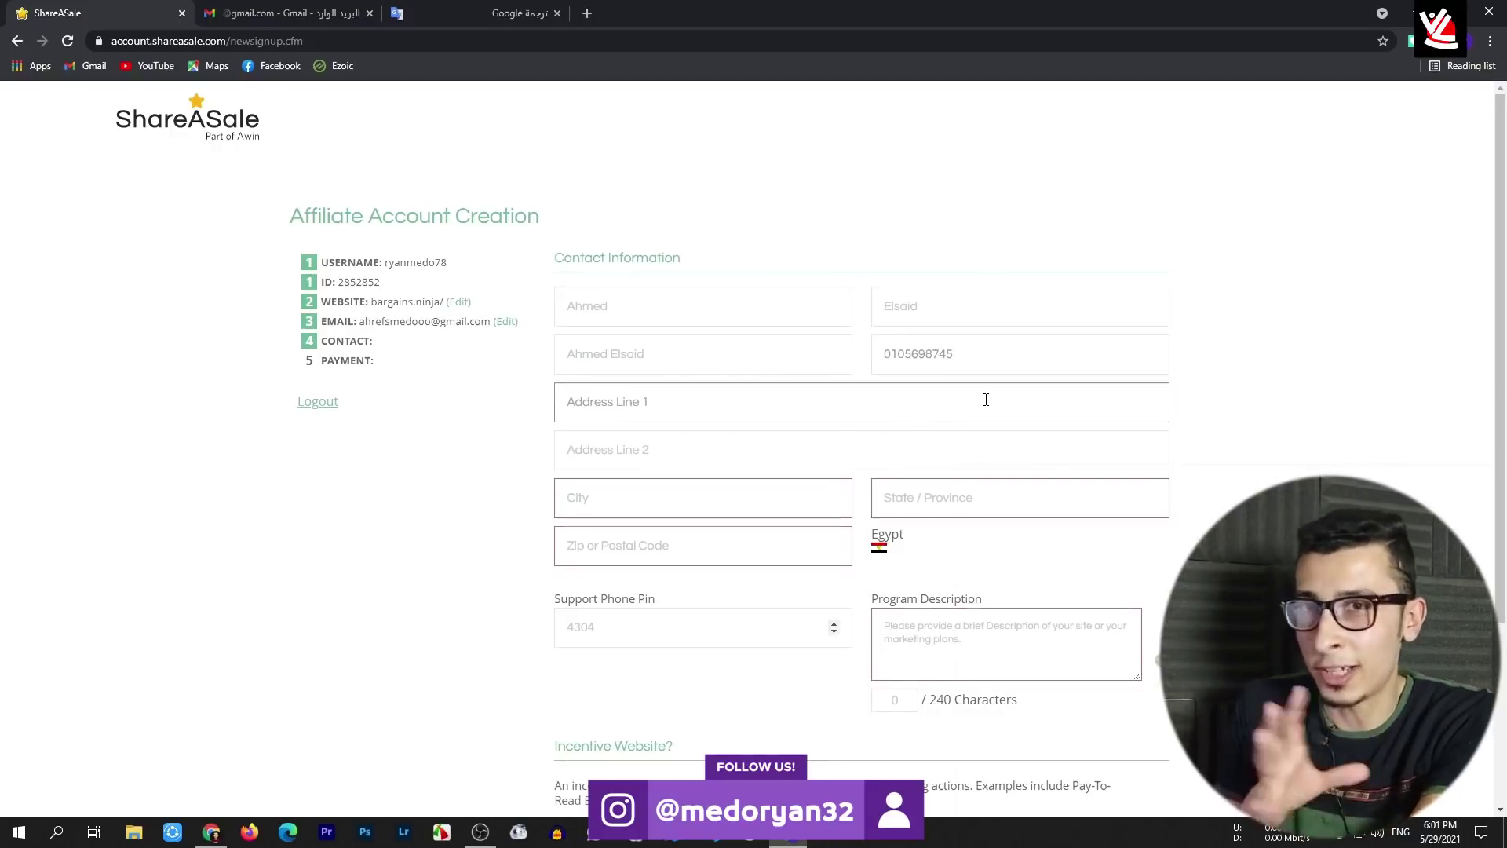
{"action": "scroll", "coordinate": [851, 437], "scroll_direction": "down", "scroll_amount": 2}
Step: Fill in the street address, city, state and postal code fields
{"action": "left_click", "coordinate": [643, 253]}
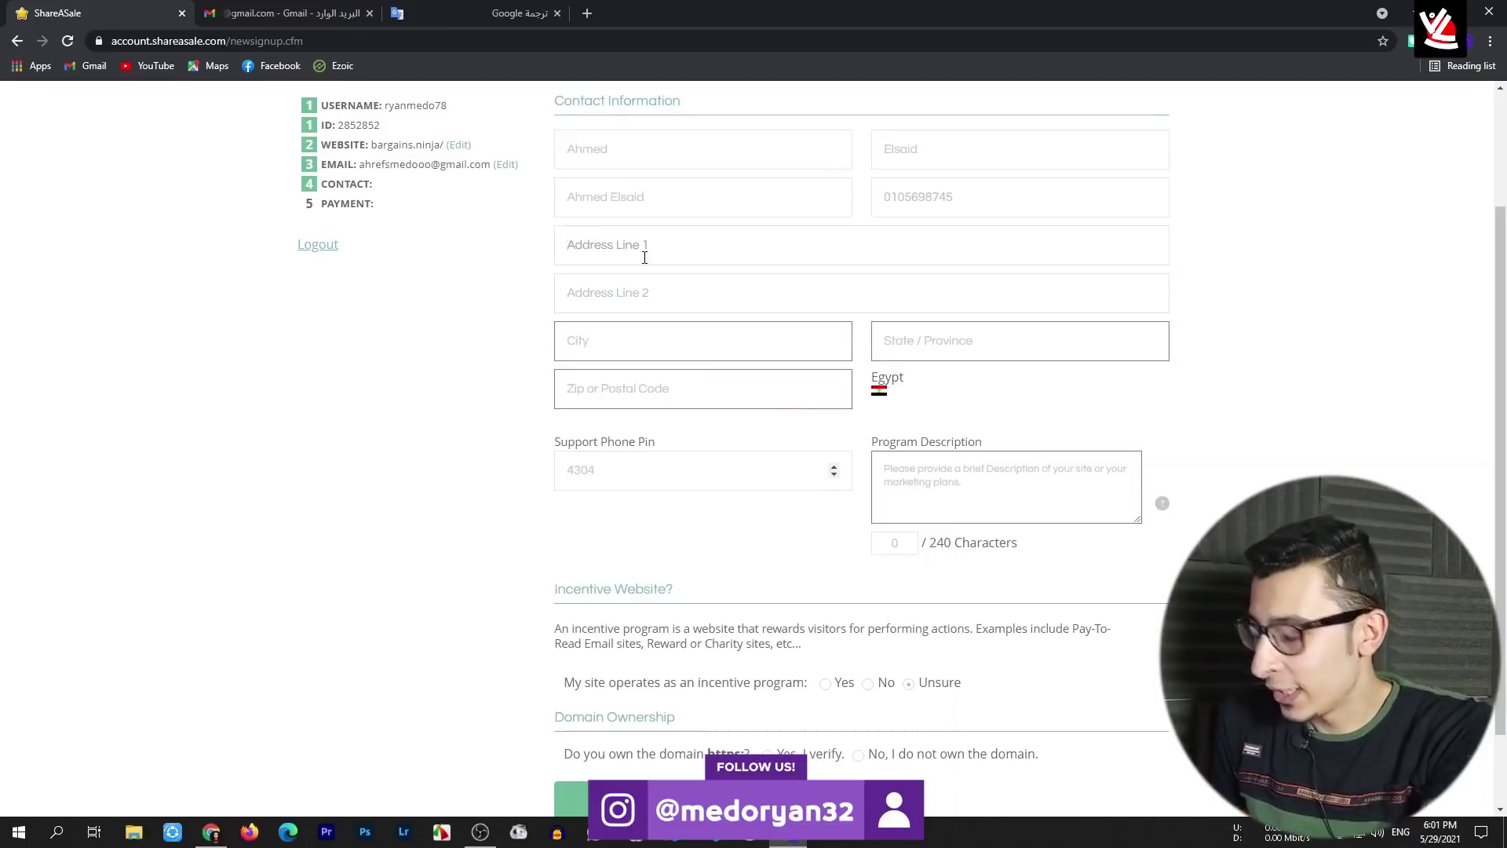
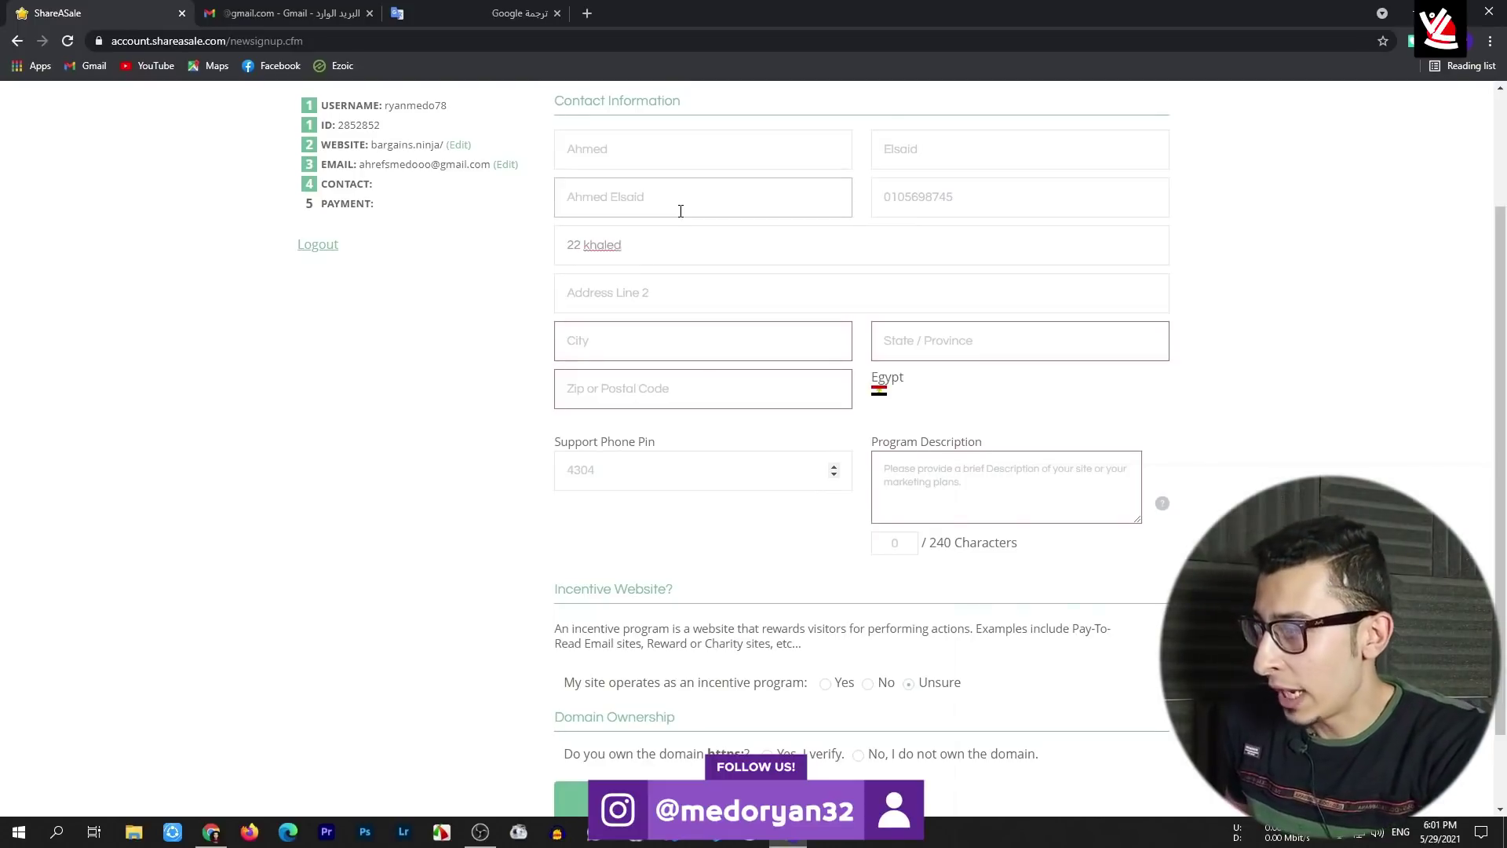
{"action": "left_click", "coordinate": [633, 344]}
{"action": "type", "text": "egypt"}
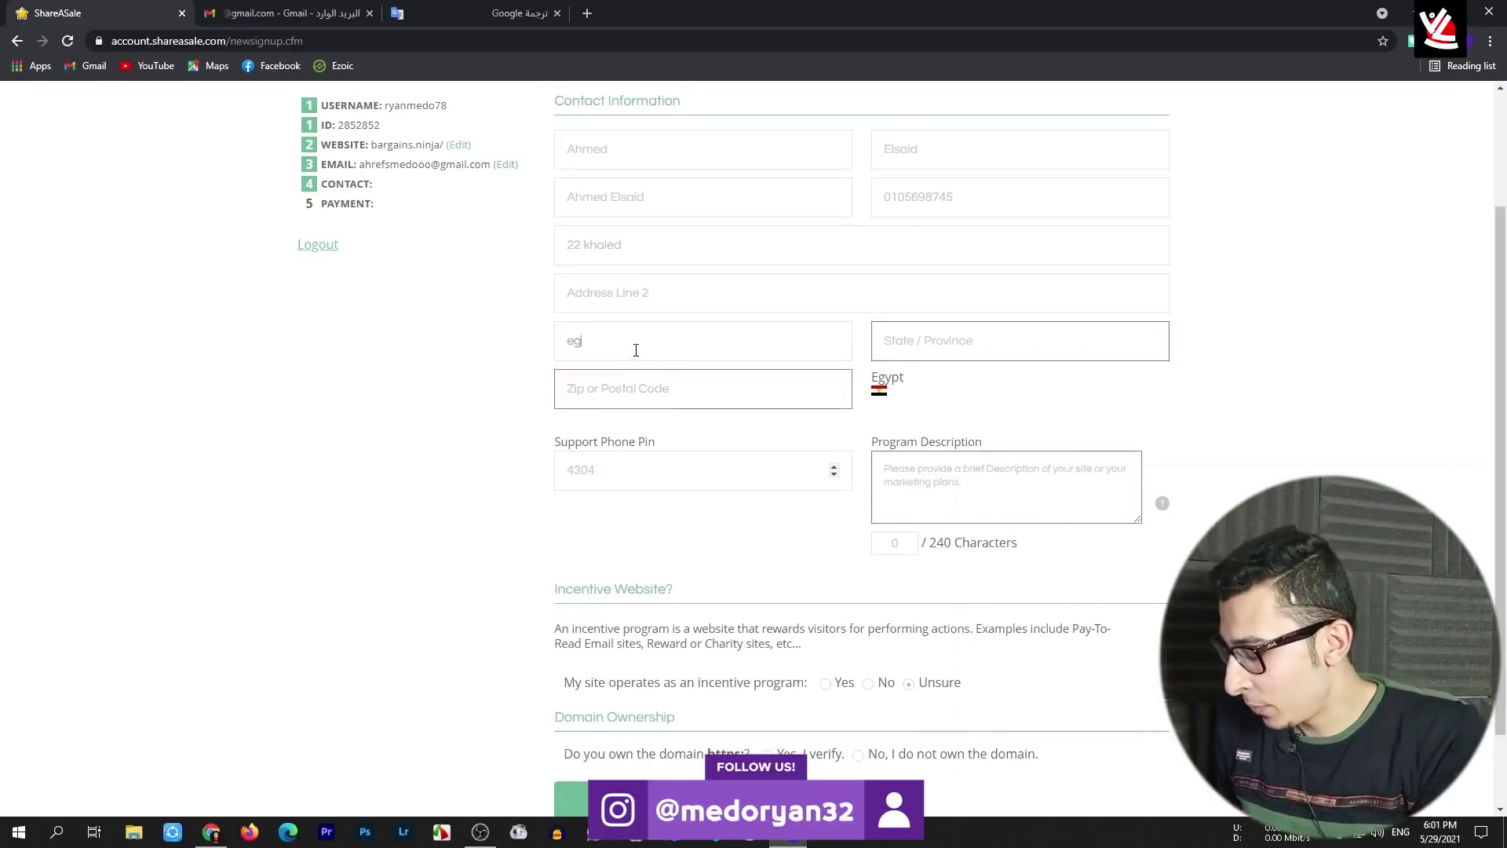
{"action": "left_click", "coordinate": [939, 340]}
{"action": "type", "text": "cairo"}
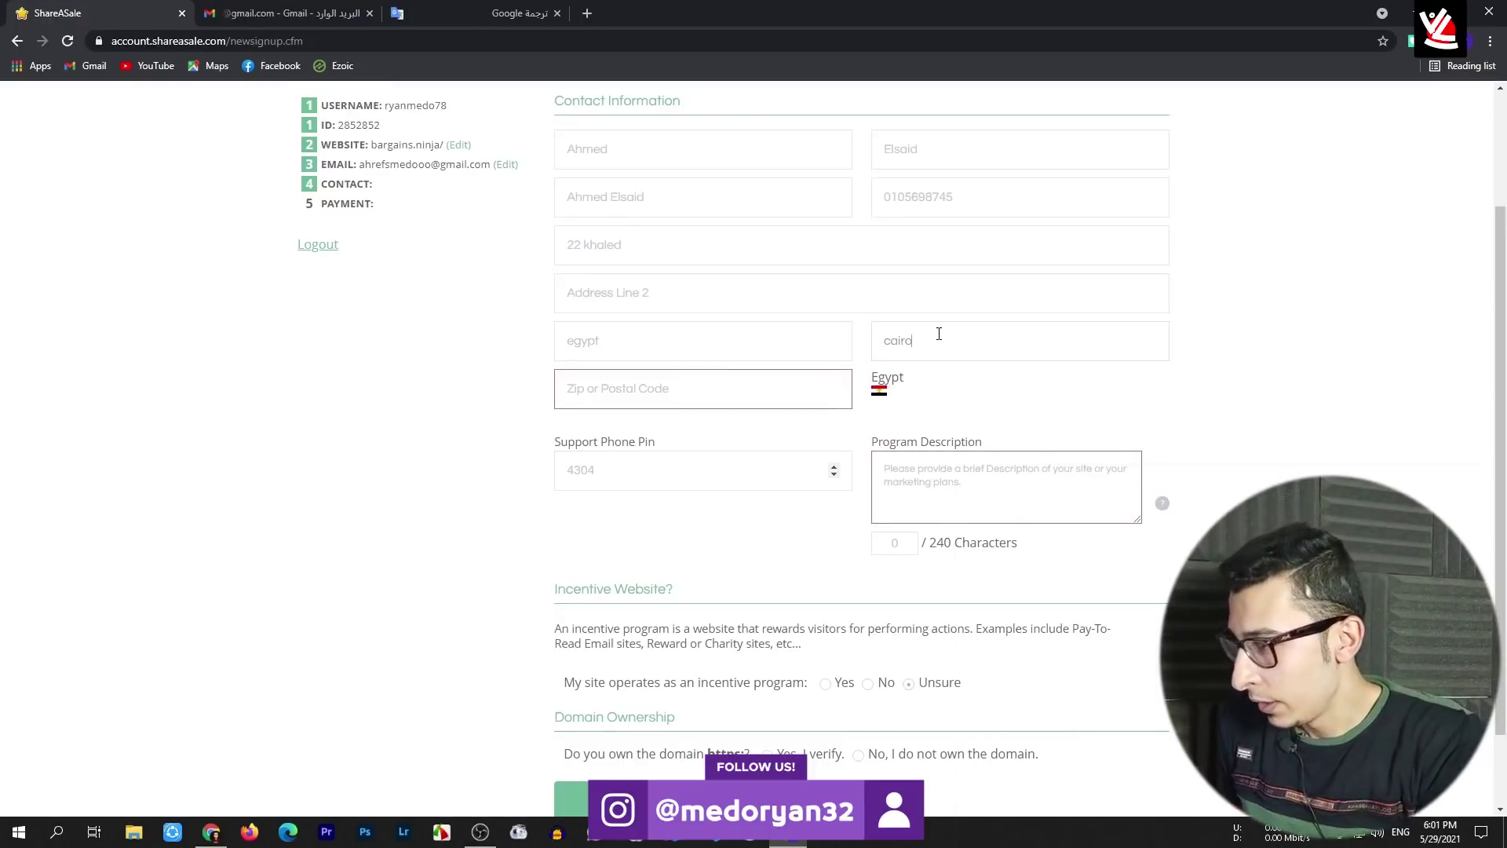
{"action": "left_click", "coordinate": [603, 392]}
{"action": "type", "text": "61682"}
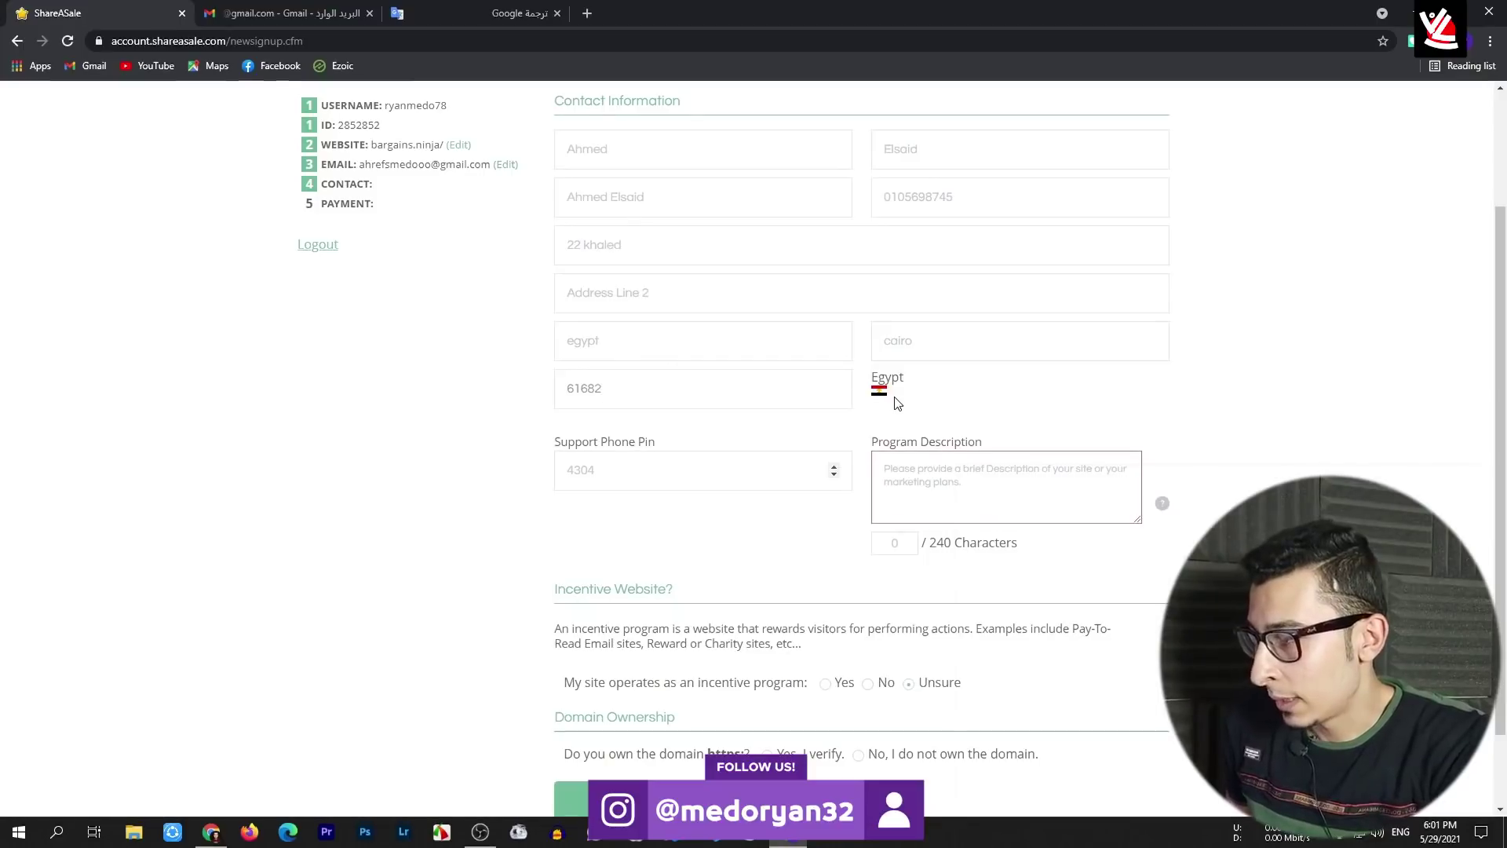
{"action": "scroll", "coordinate": [696, 451], "scroll_direction": "down", "scroll_amount": 1}
Step: Replace the old Support Phone Pin with a new four-digit PIN
{"action": "left_click", "coordinate": [596, 376]}
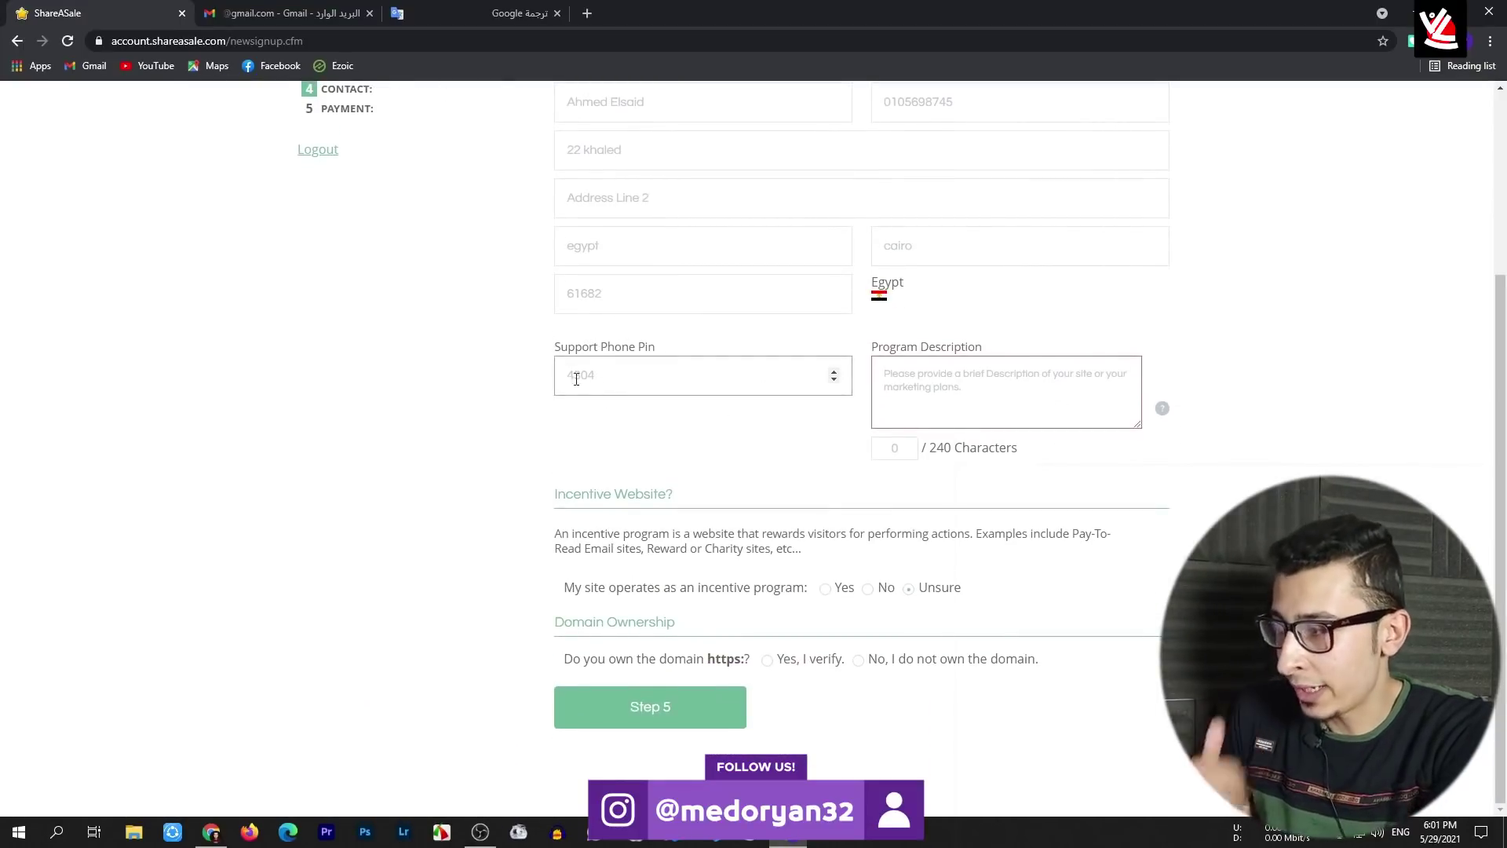
{"action": "double_click", "coordinate": [596, 379]}
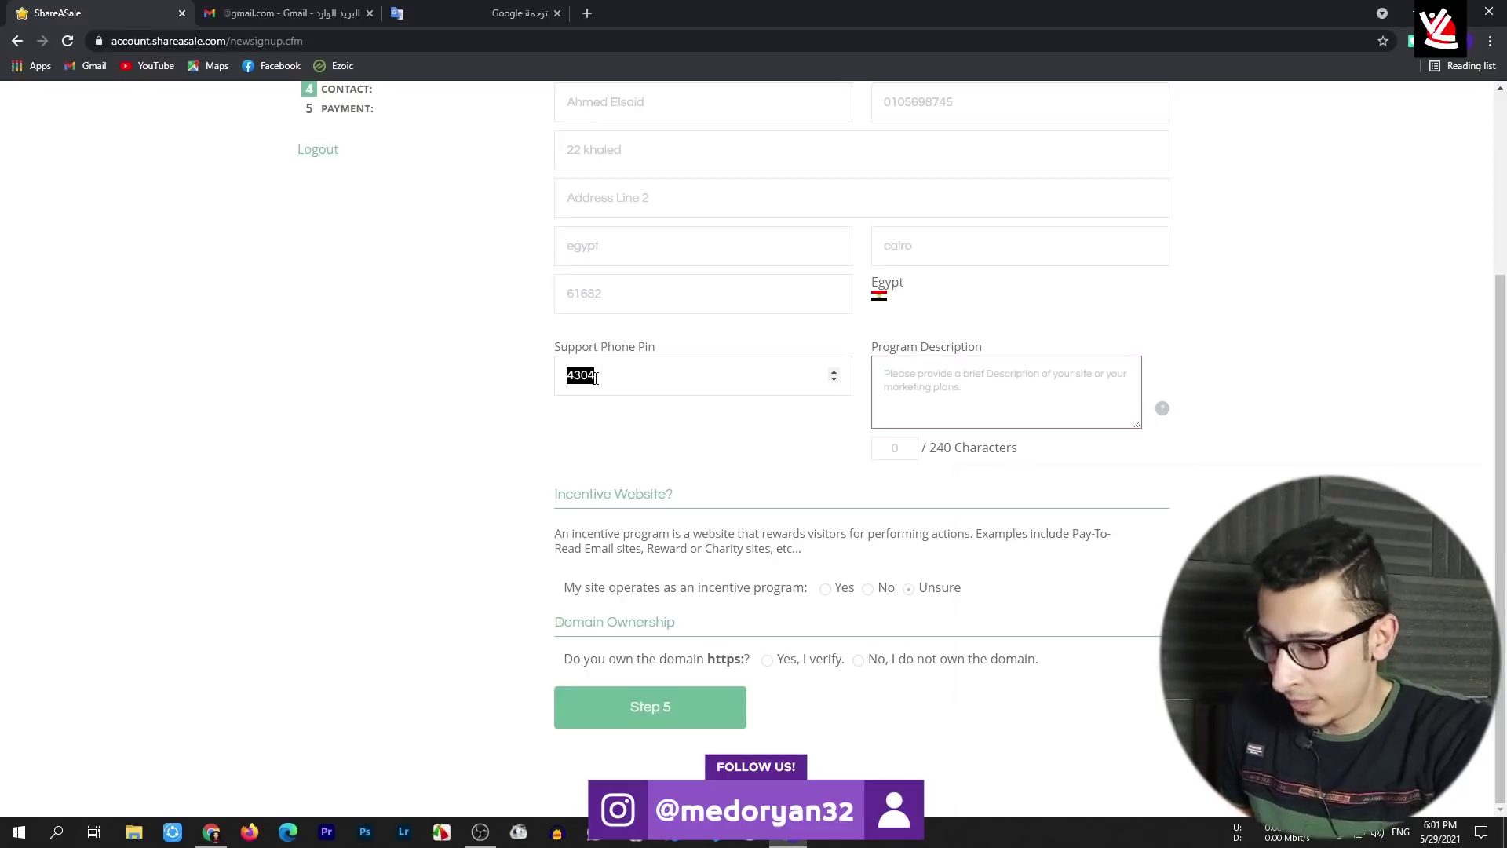
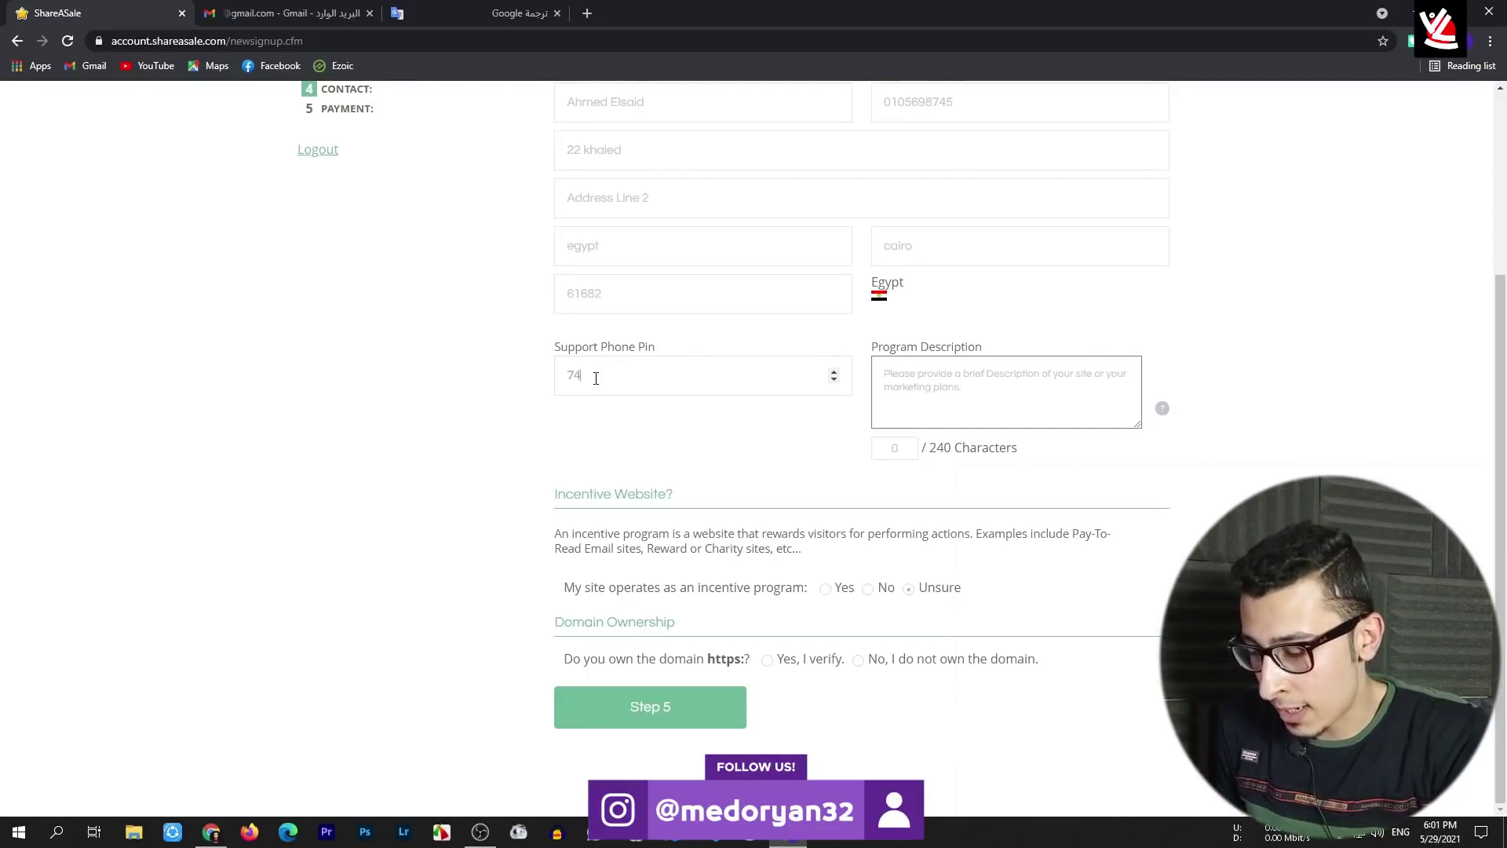
{"action": "left_click", "coordinate": [965, 388]}
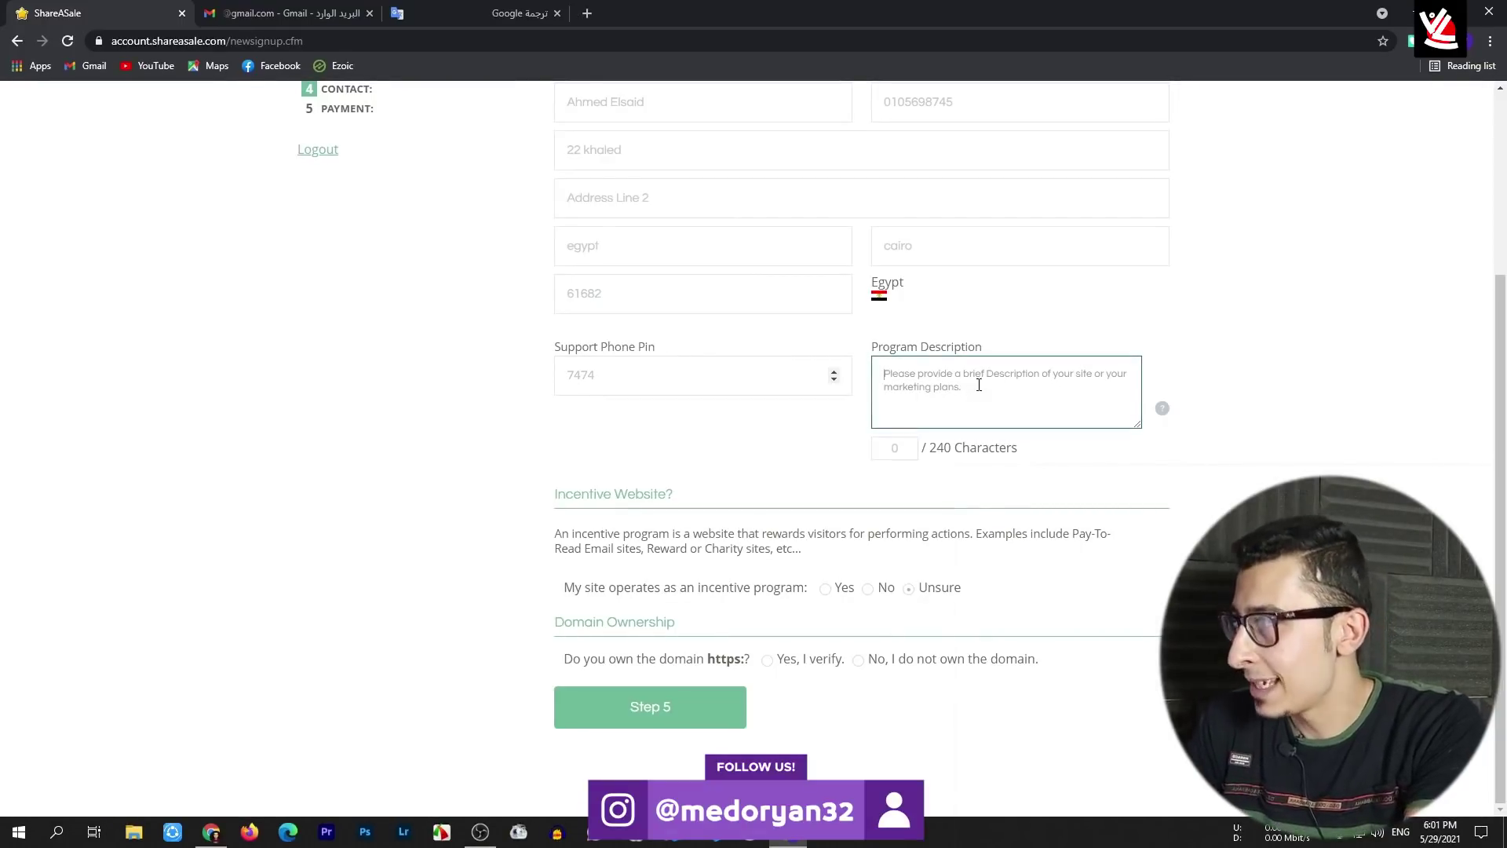
{"action": "left_click", "coordinate": [503, 13]}
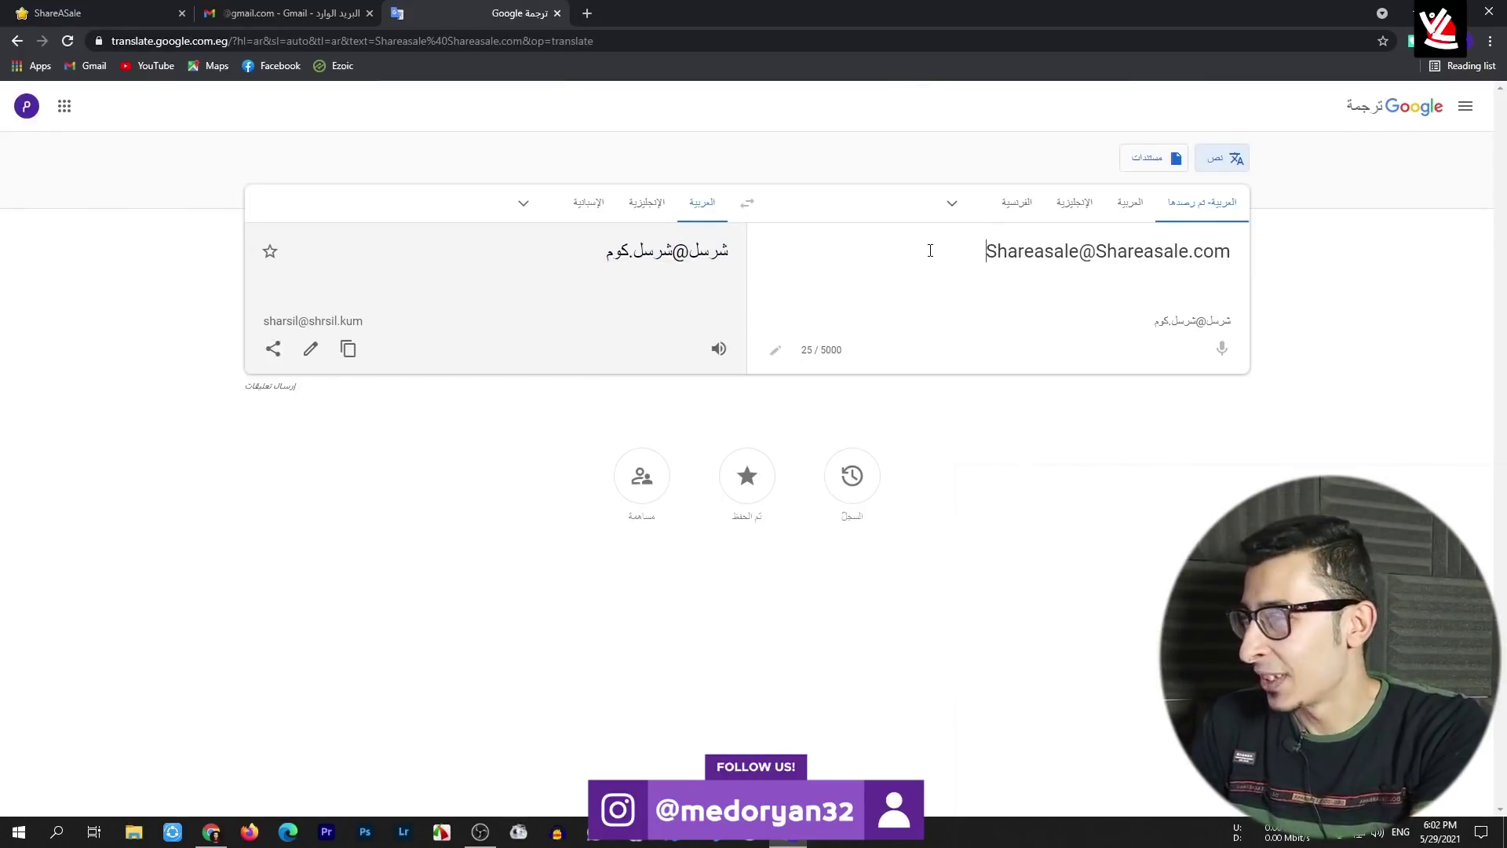
Step: Translate an Arabic description of a tech influencer's websites and channels into English
{"action": "key", "text": "ctrl+a"}
{"action": "key", "text": "BackSpace"}
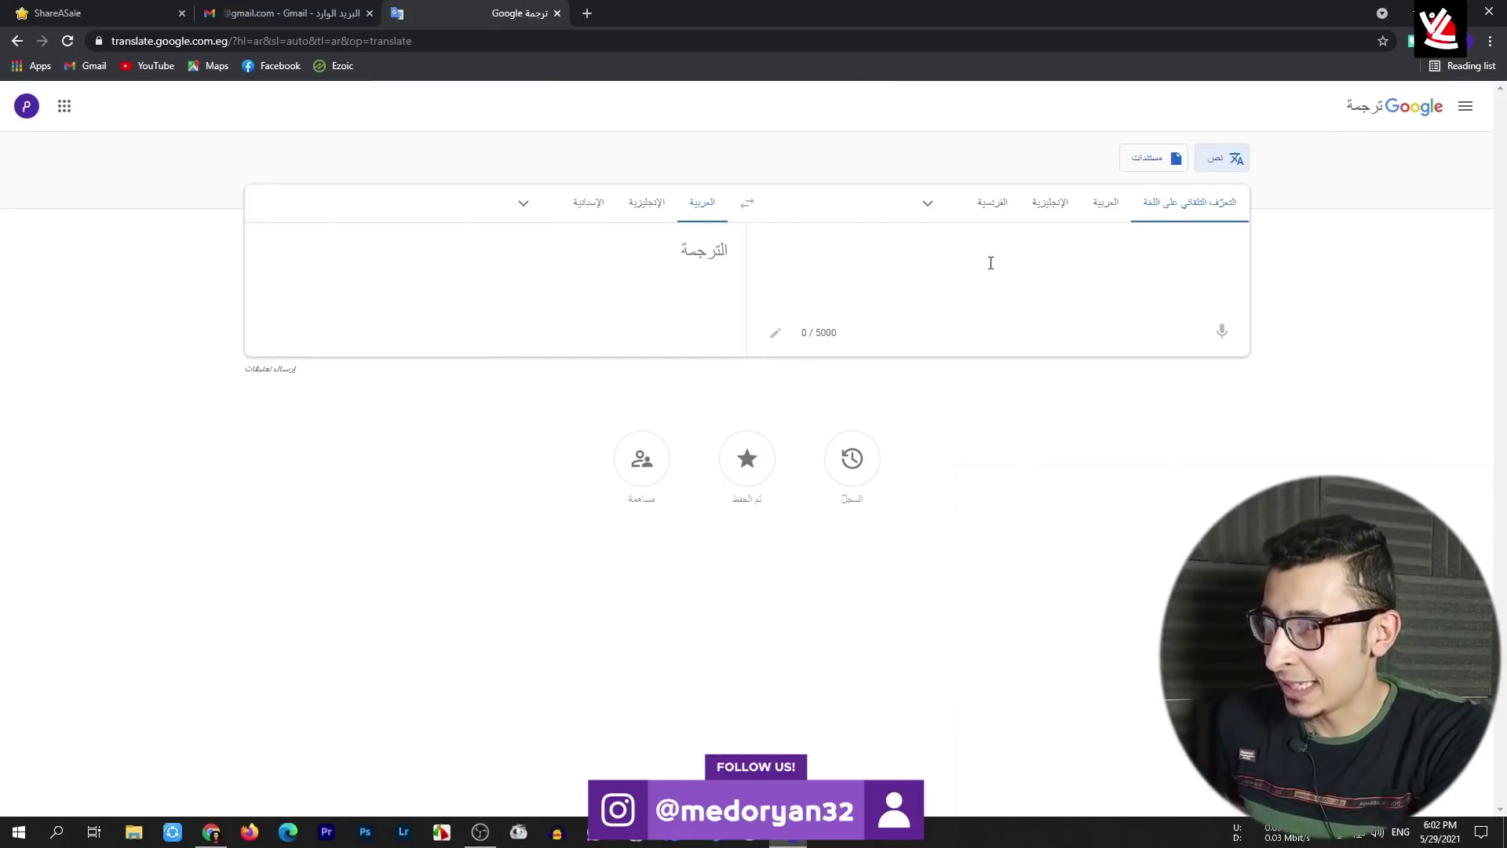
{"action": "left_click", "coordinate": [652, 205]}
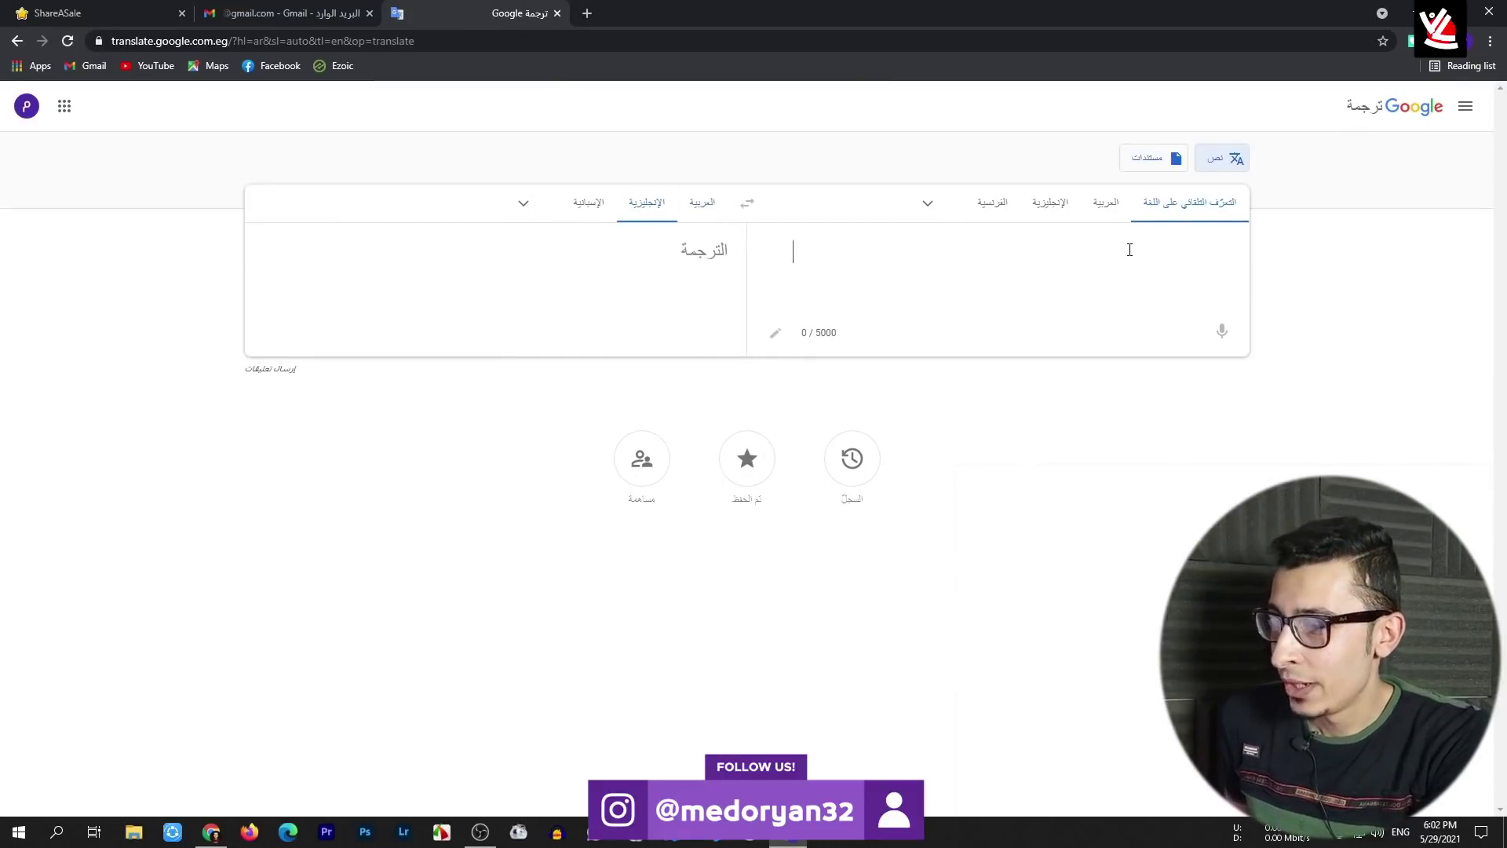
{"action": "key", "text": "alt+shift"}
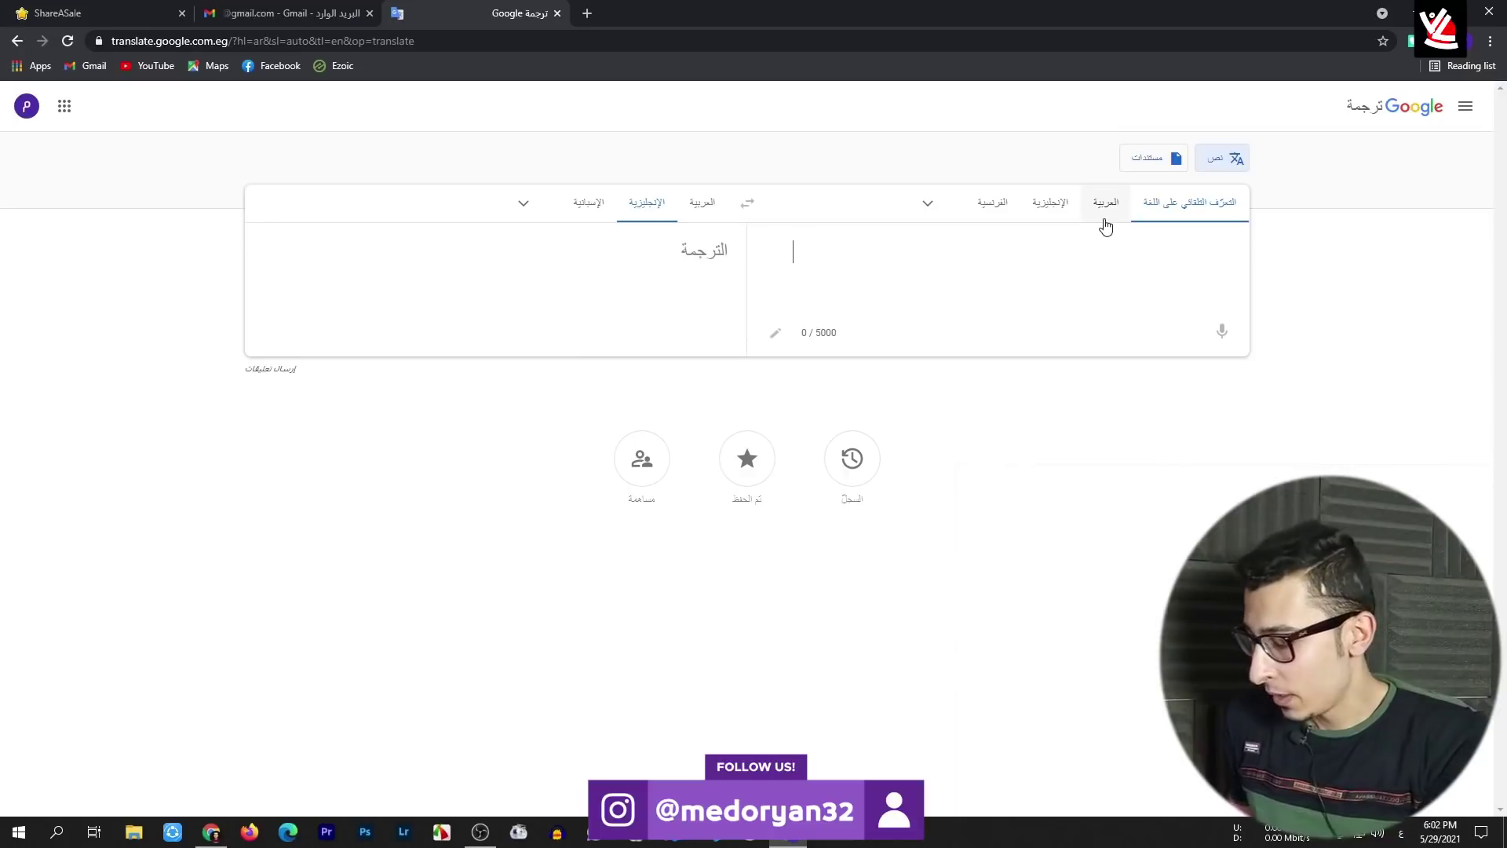
{"action": "type", "text": "انا صاحب "}
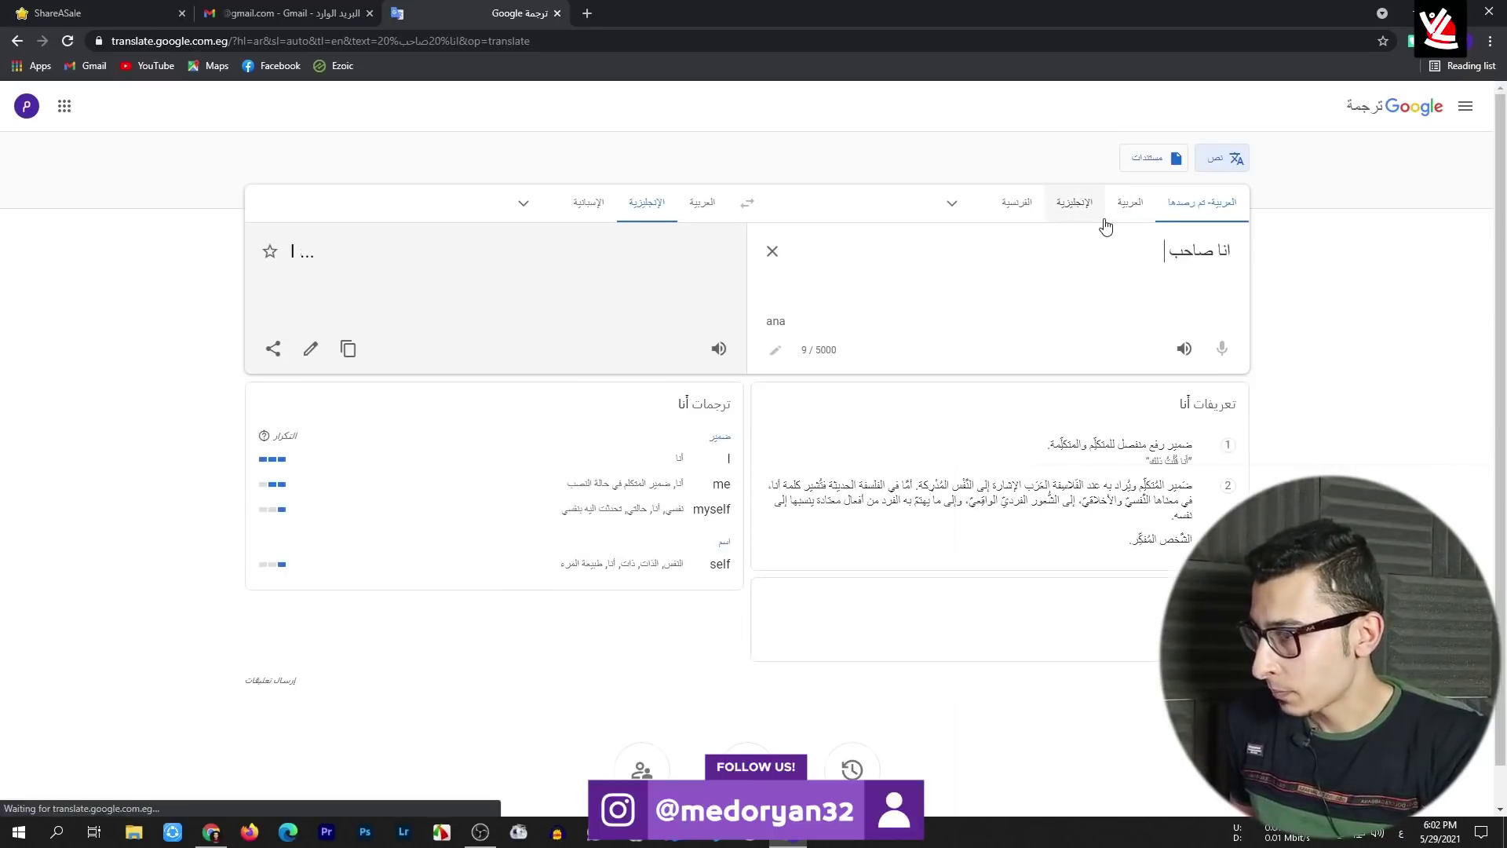
{"action": "type", "text": "موقع تقني"}
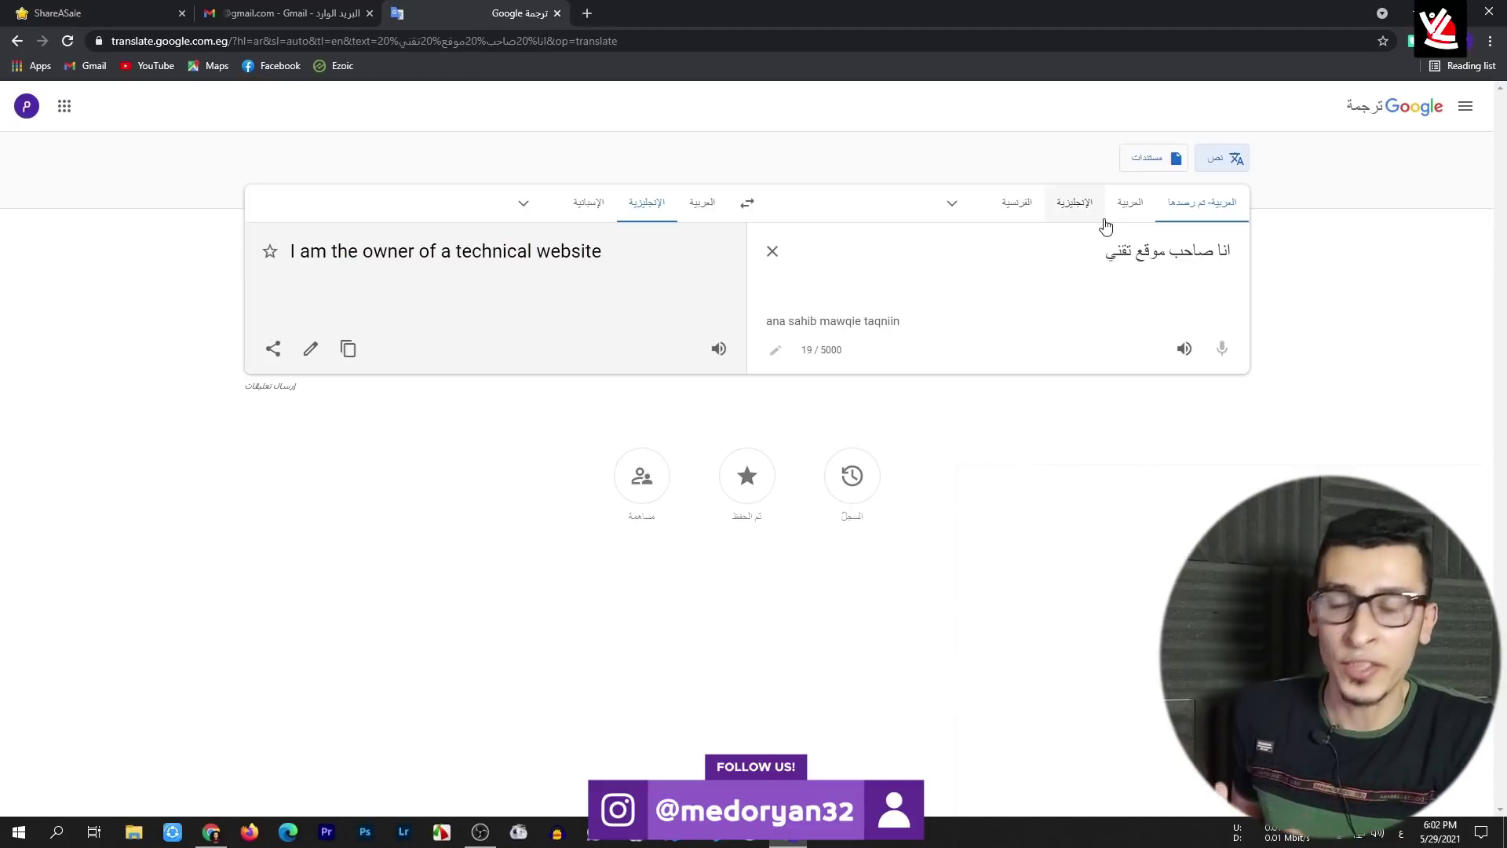
{"action": "key", "text": "BackSpace"}
{"action": "key", "text": "BackSpace"}
{"action": "key", "text": "BackSpace"}
{"action": "key", "text": "BackSpace"}
{"action": "key", "text": "BackSpace"}
{"action": "key", "text": "BackSpace"}
{"action": "key", "text": "BackSpace"}
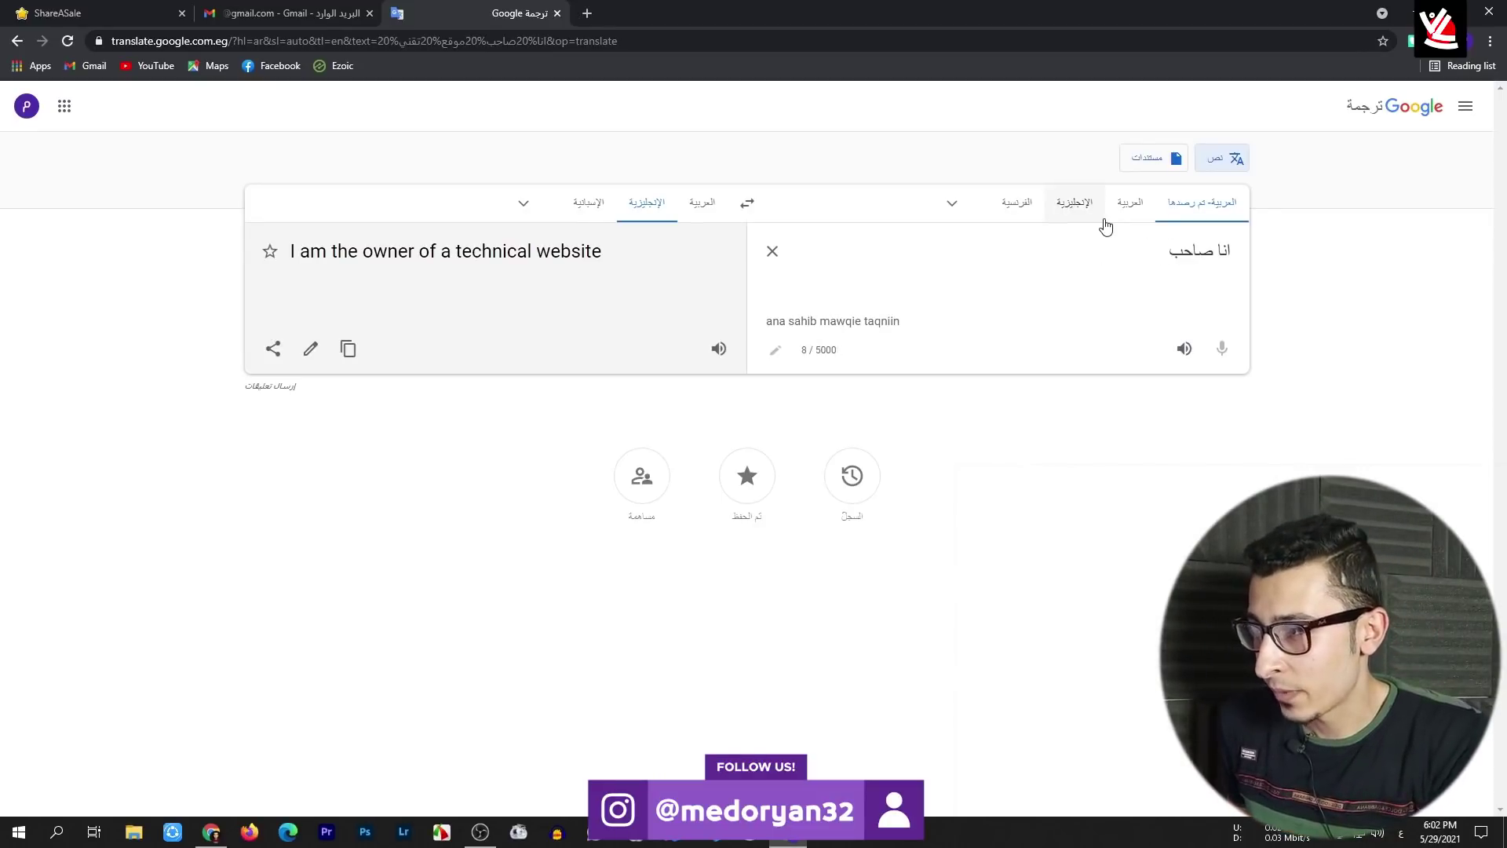
{"action": "key", "text": "BackSpace"}
{"action": "type", "text": "مؤ"}
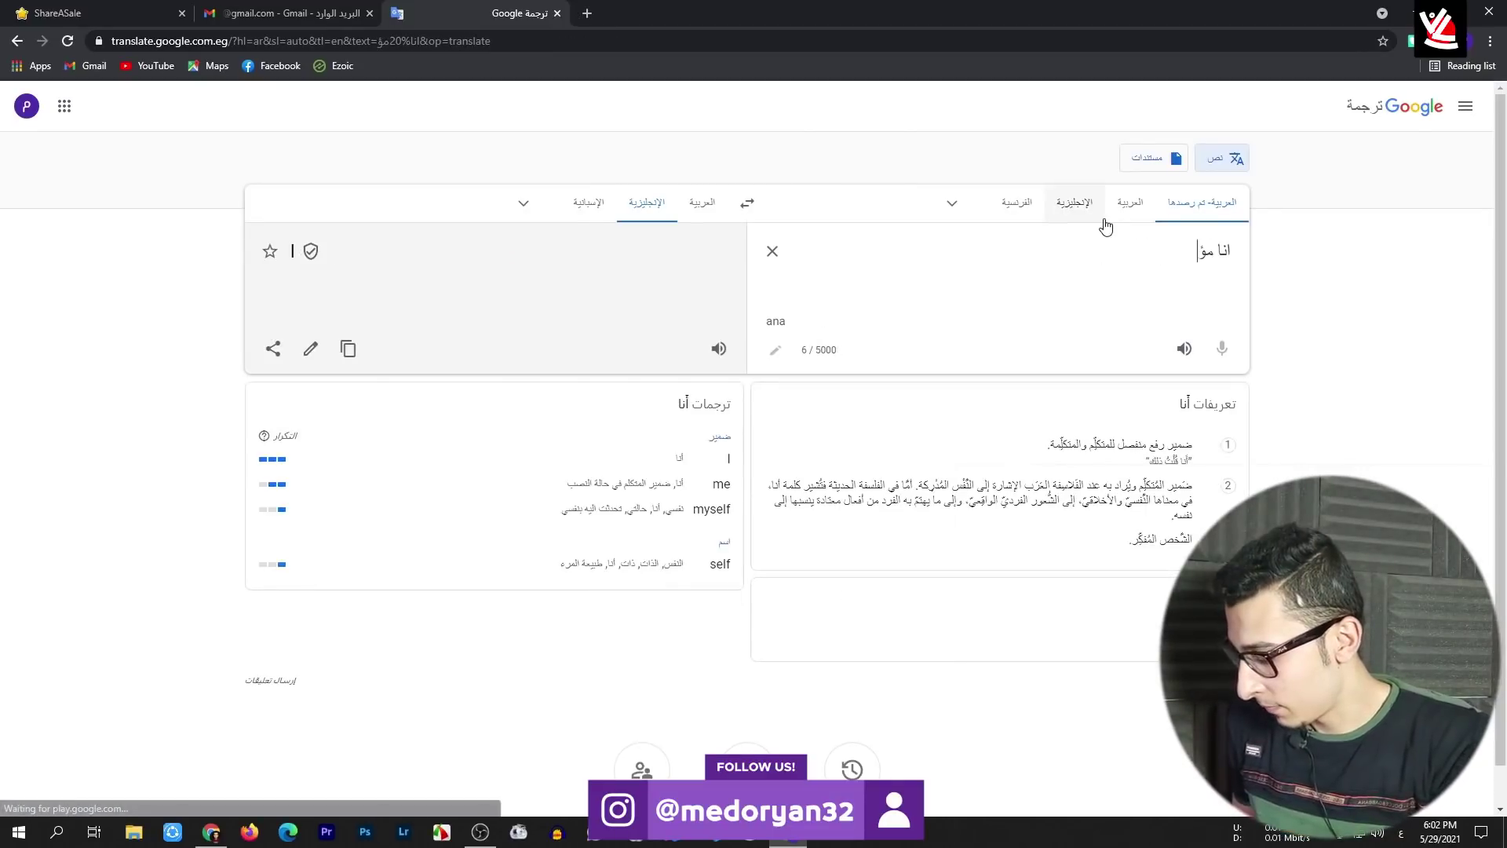
{"action": "type", "text": "ثر تقني امتلك "}
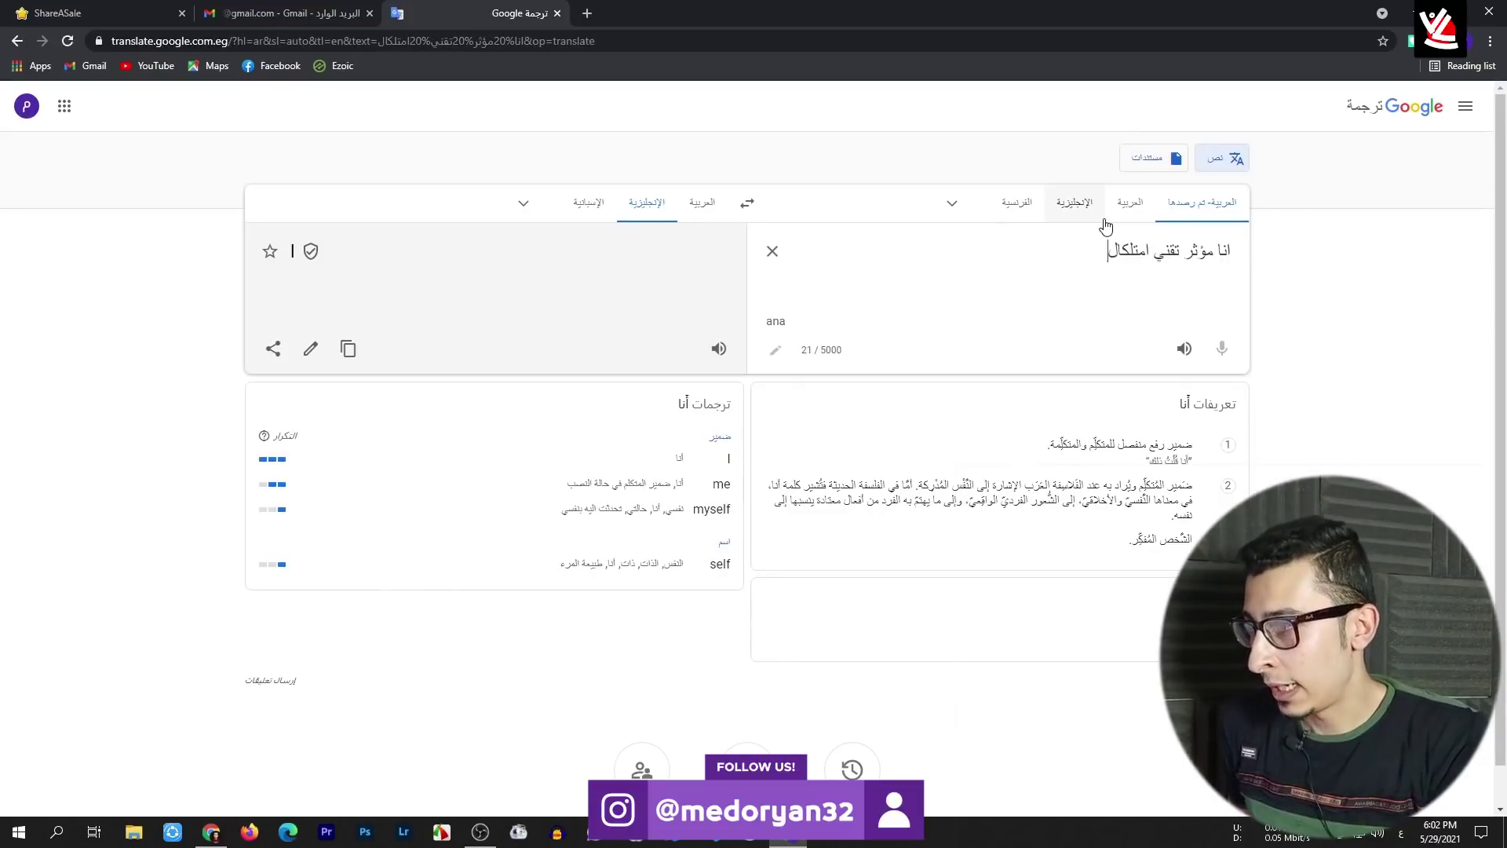
{"action": "type", "text": "العديد من "}
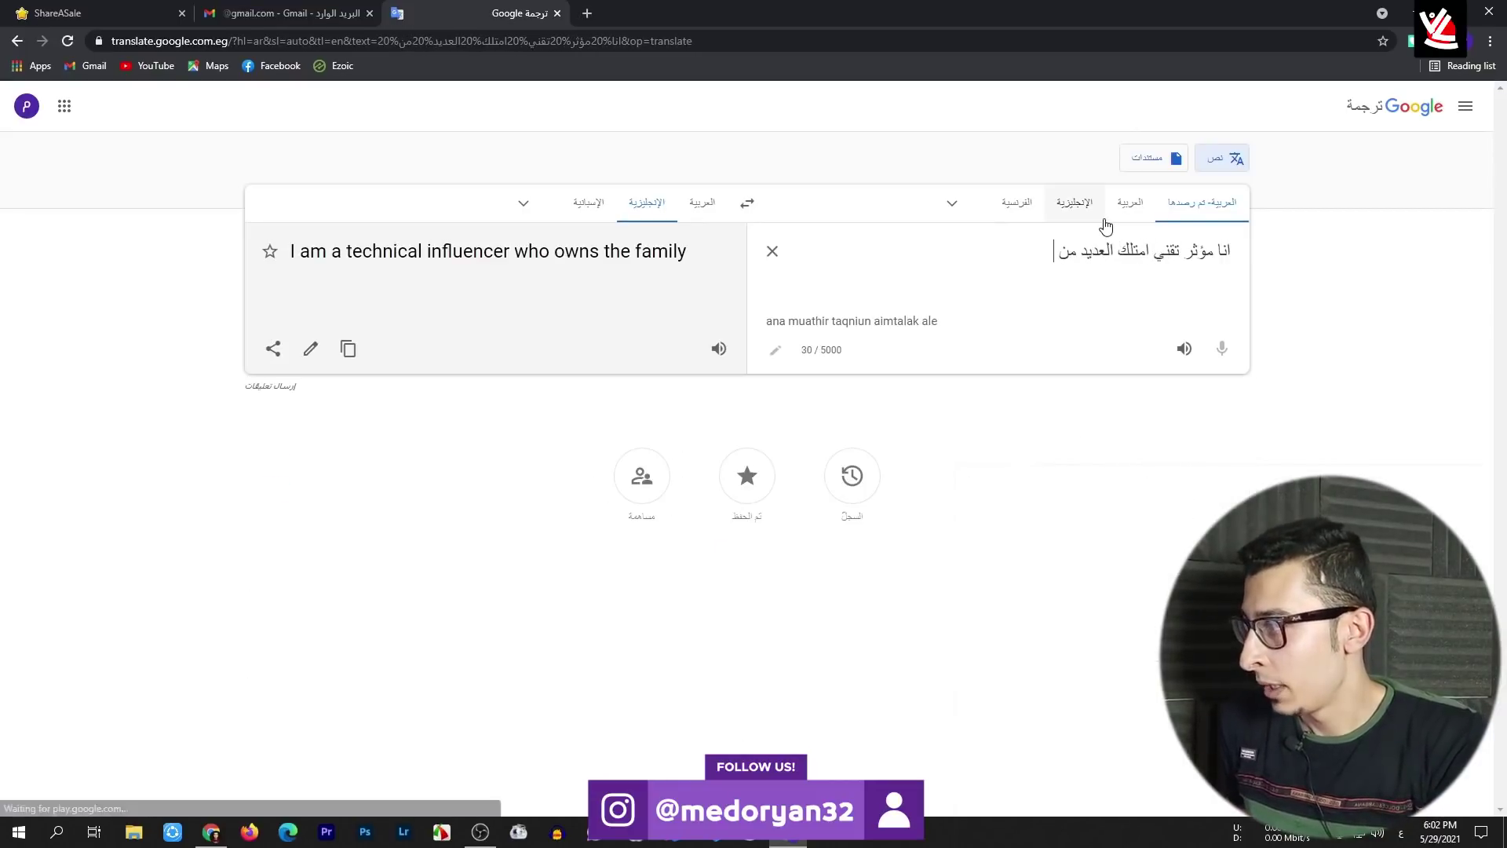
{"action": "type", "text": "المواقع وا"}
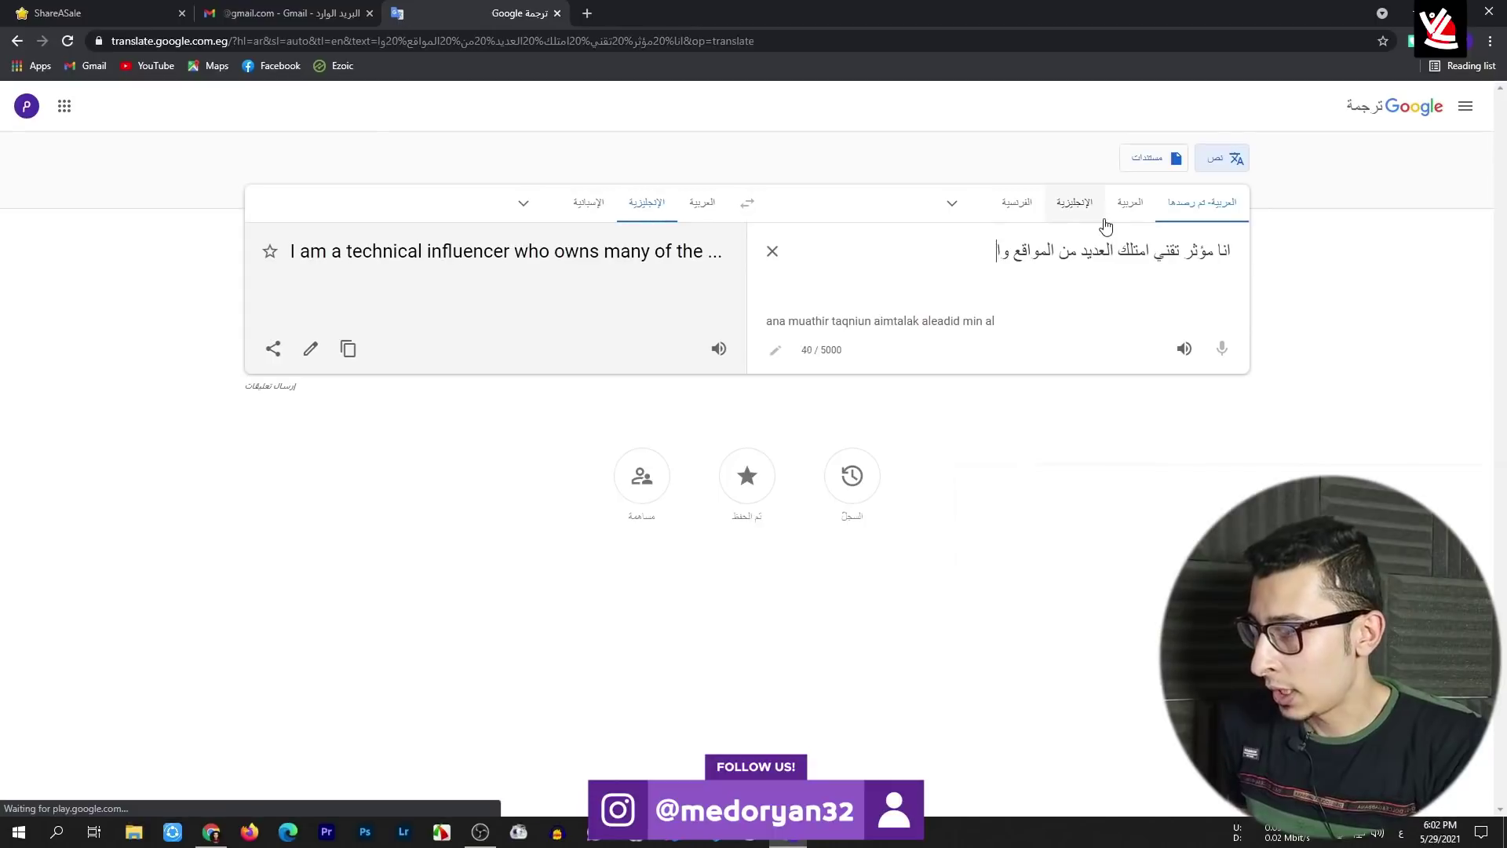
{"action": "type", "text": "لقنوات التي "}
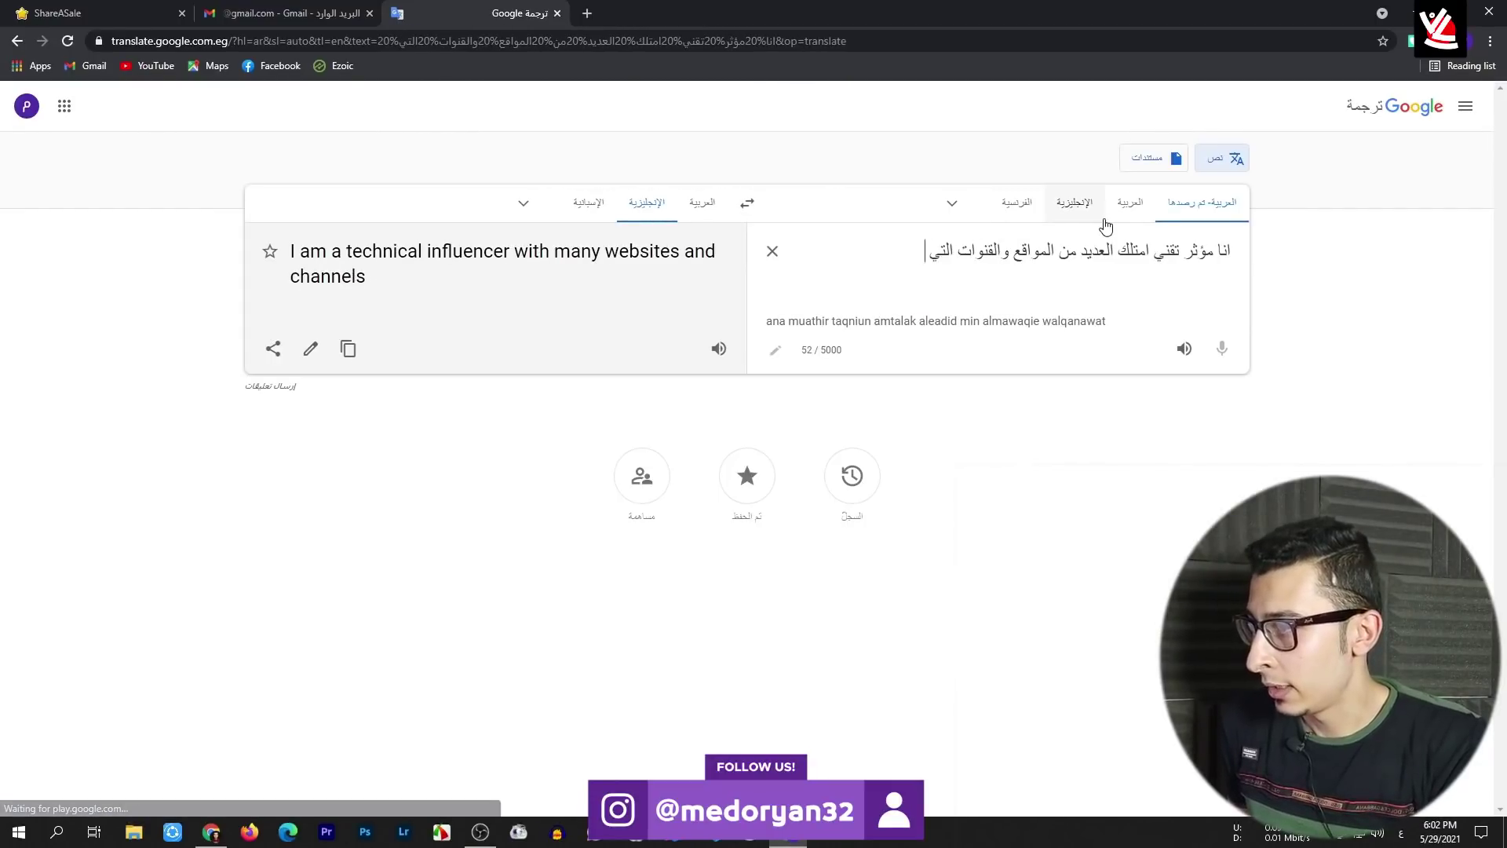
{"action": "type", "text": "استطيع ان اسوق"}
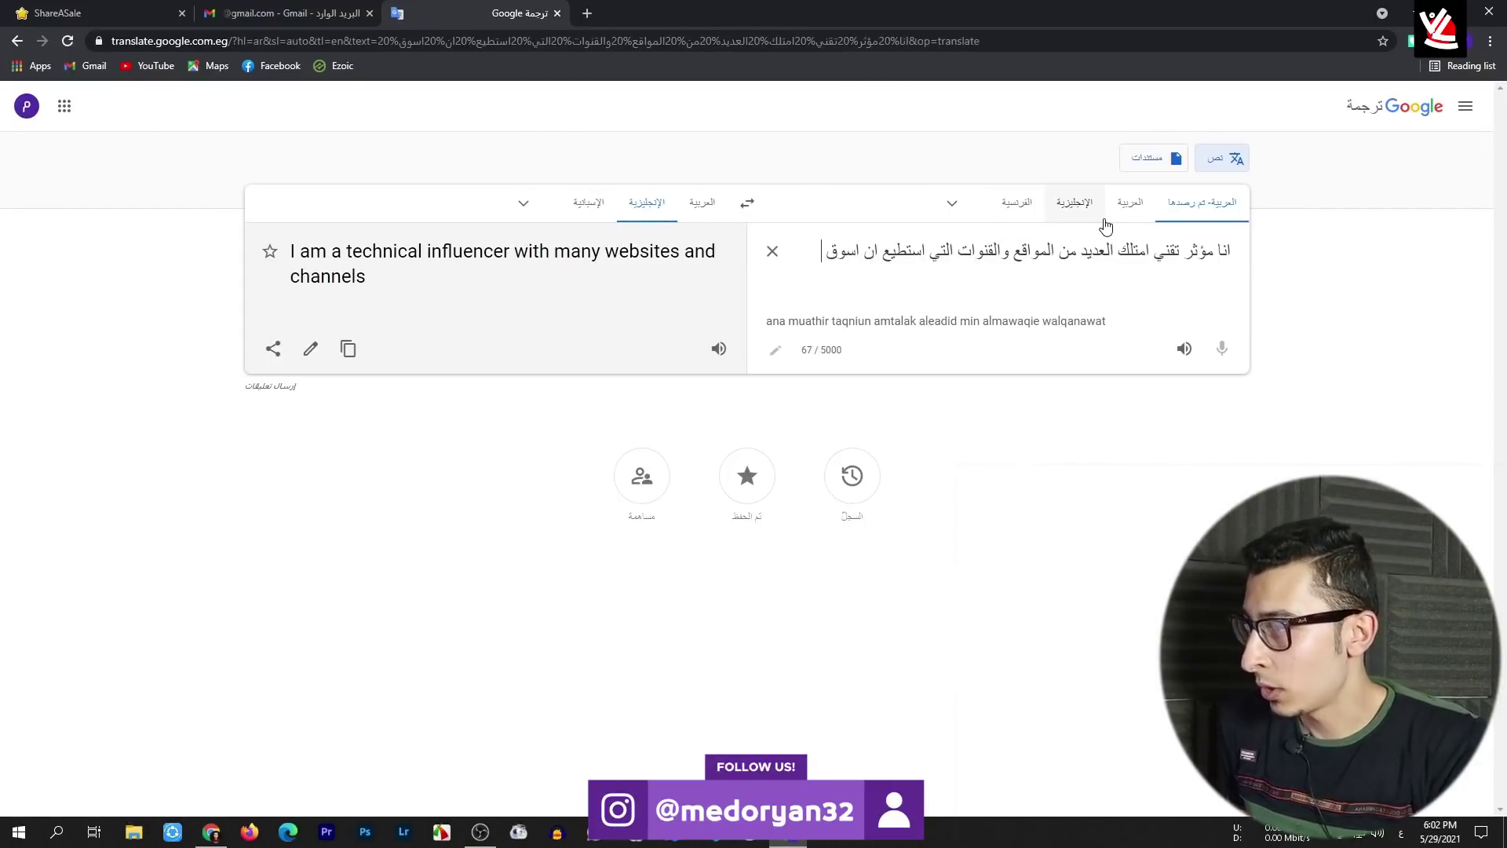
{"action": "type", "text": " واروج للعروض "}
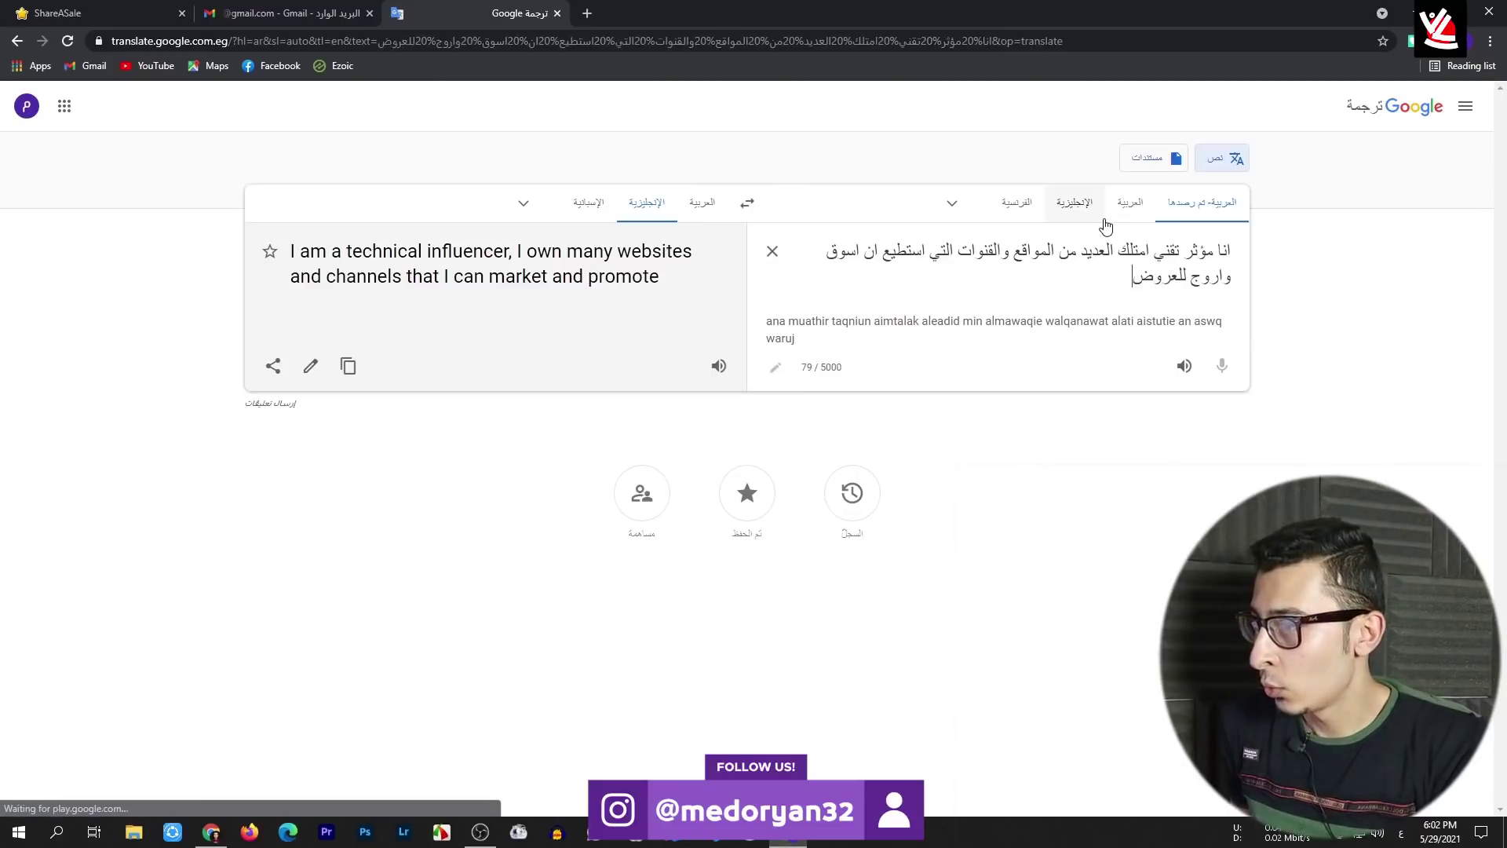
{"action": "type", "text": "من خلالها "}
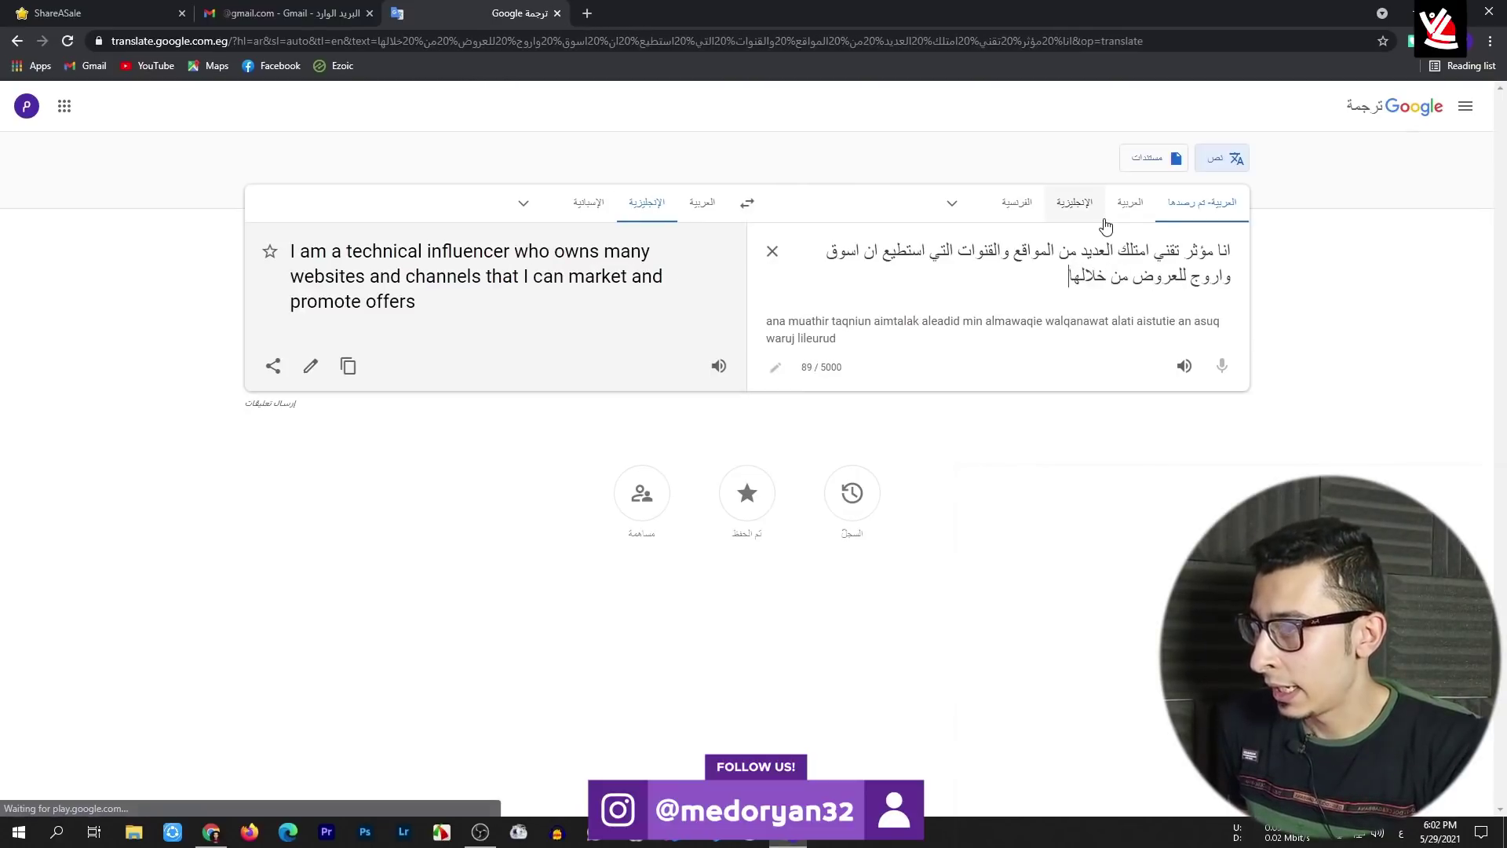
{"action": "type", "text": "و"}
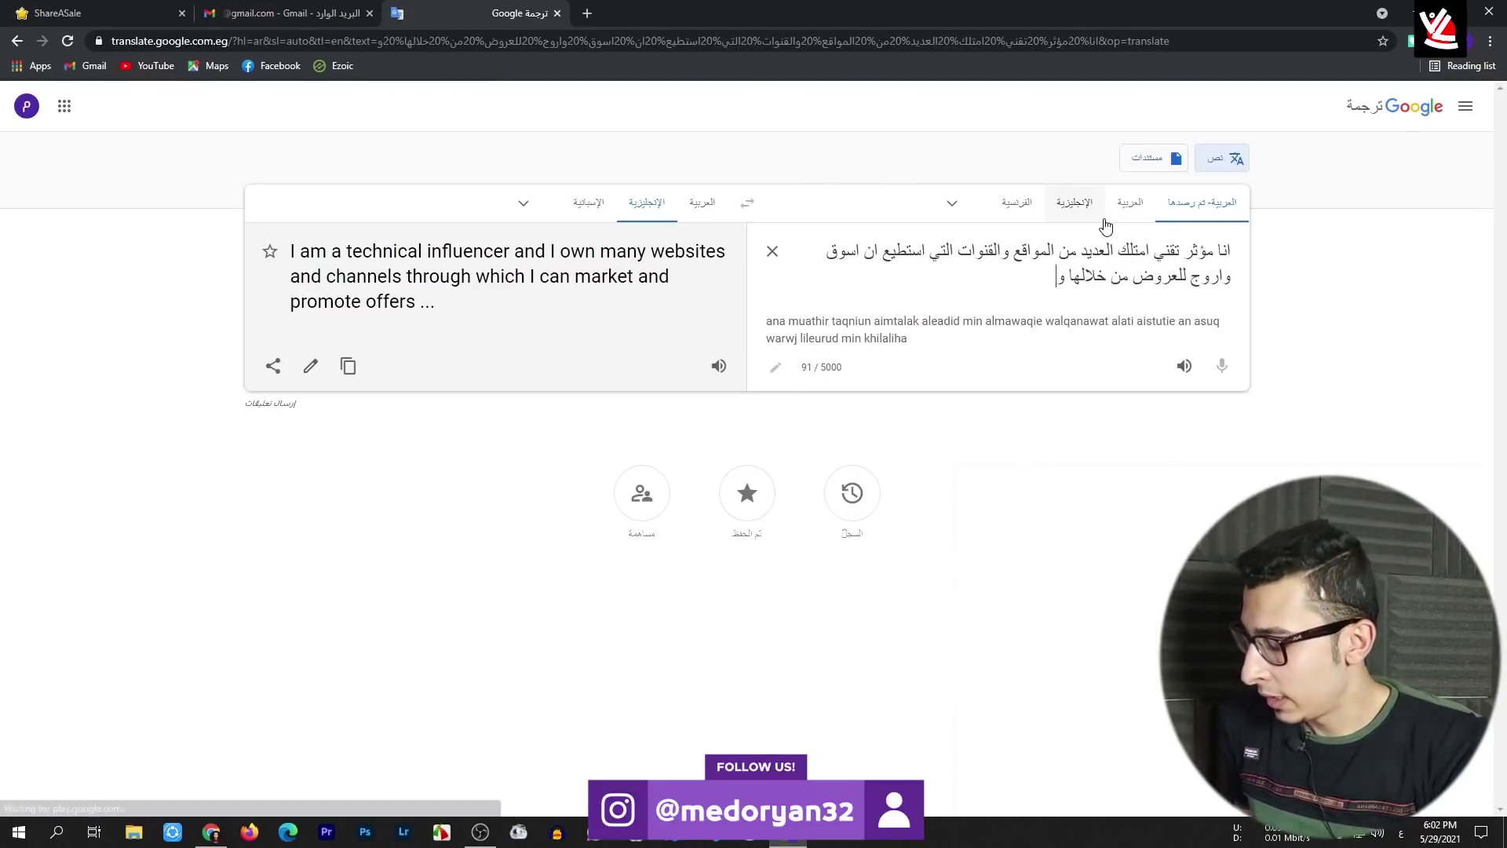
{"action": "type", "text": "ذلك لأني ام"}
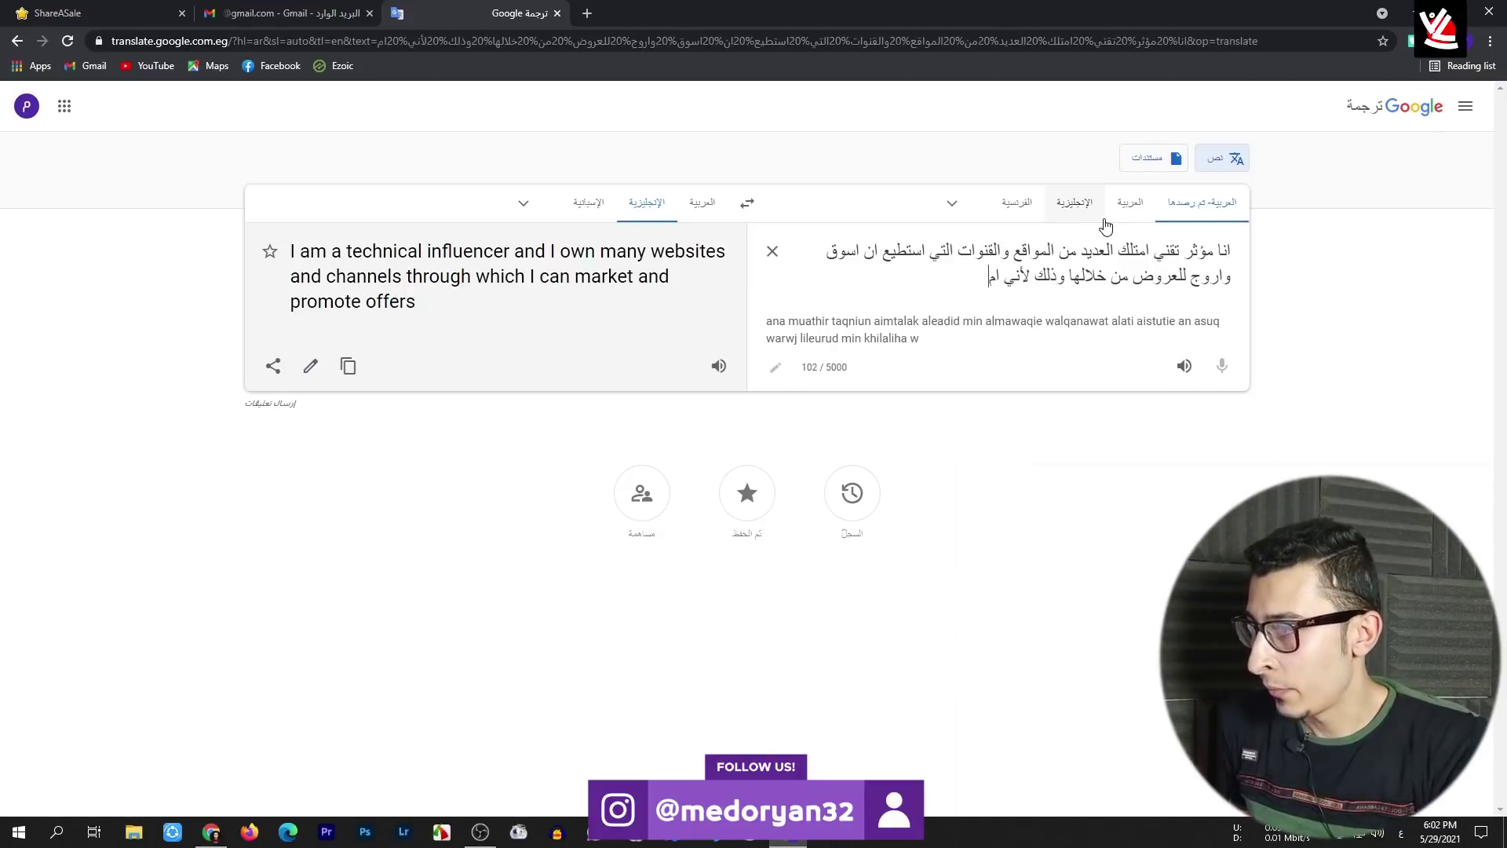
{"action": "type", "text": "تلك سمعه جيد"}
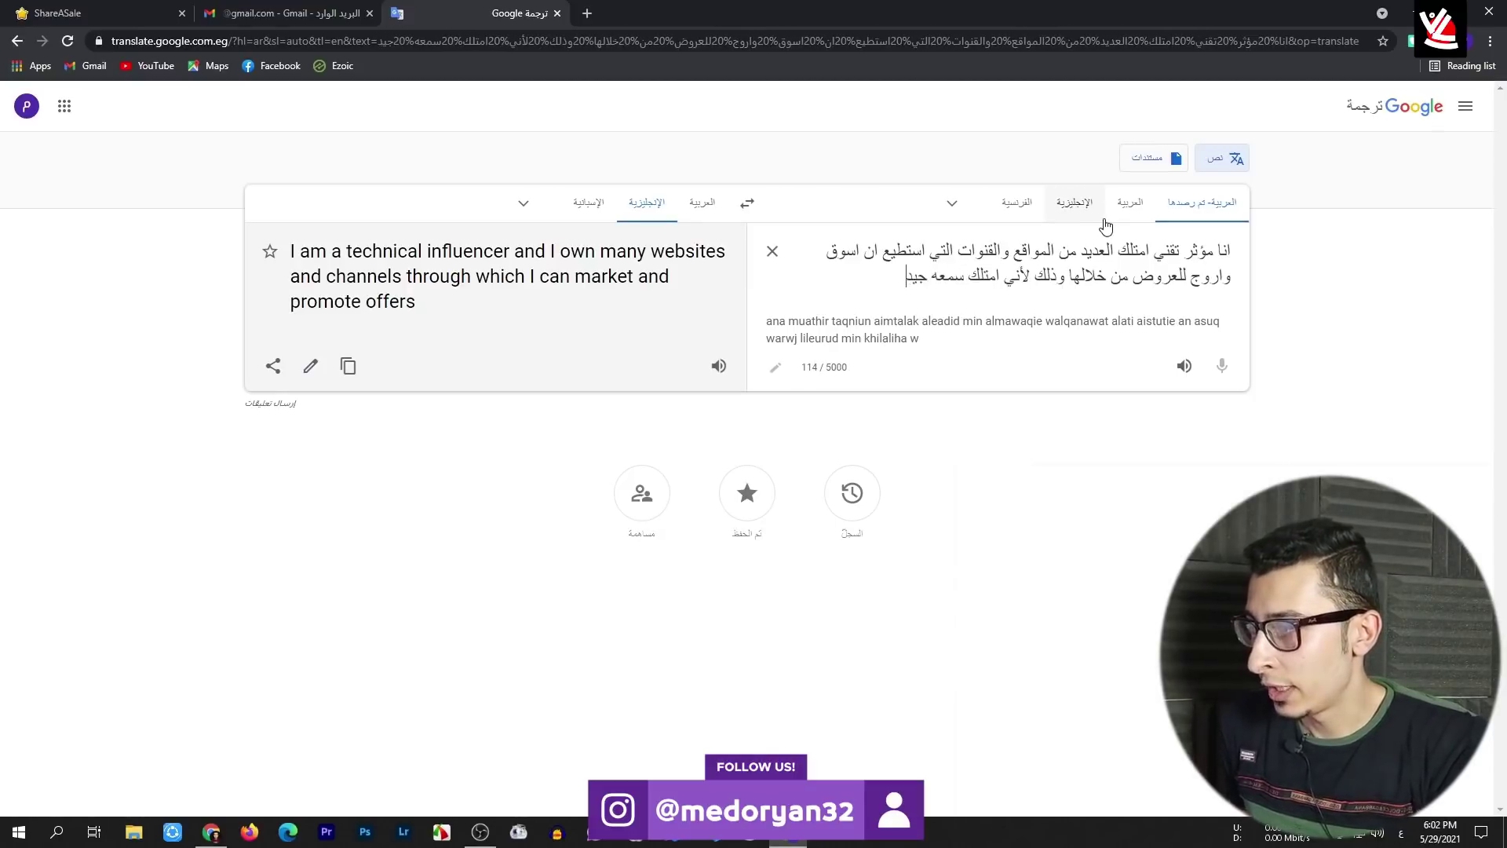
{"action": "type", "text": "ه في مجا"}
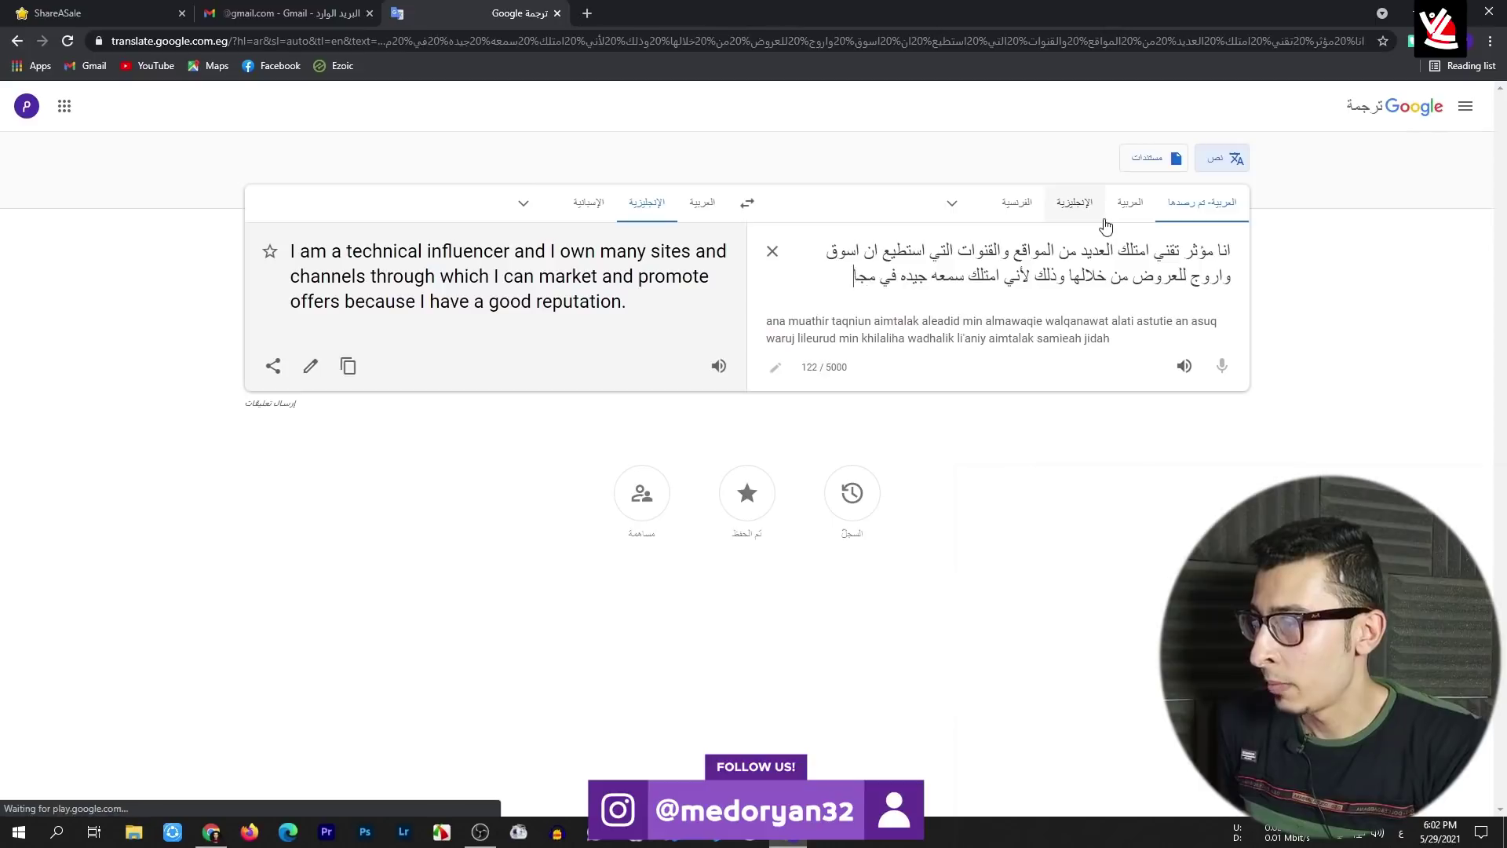
{"action": "type", "text": "لي."}
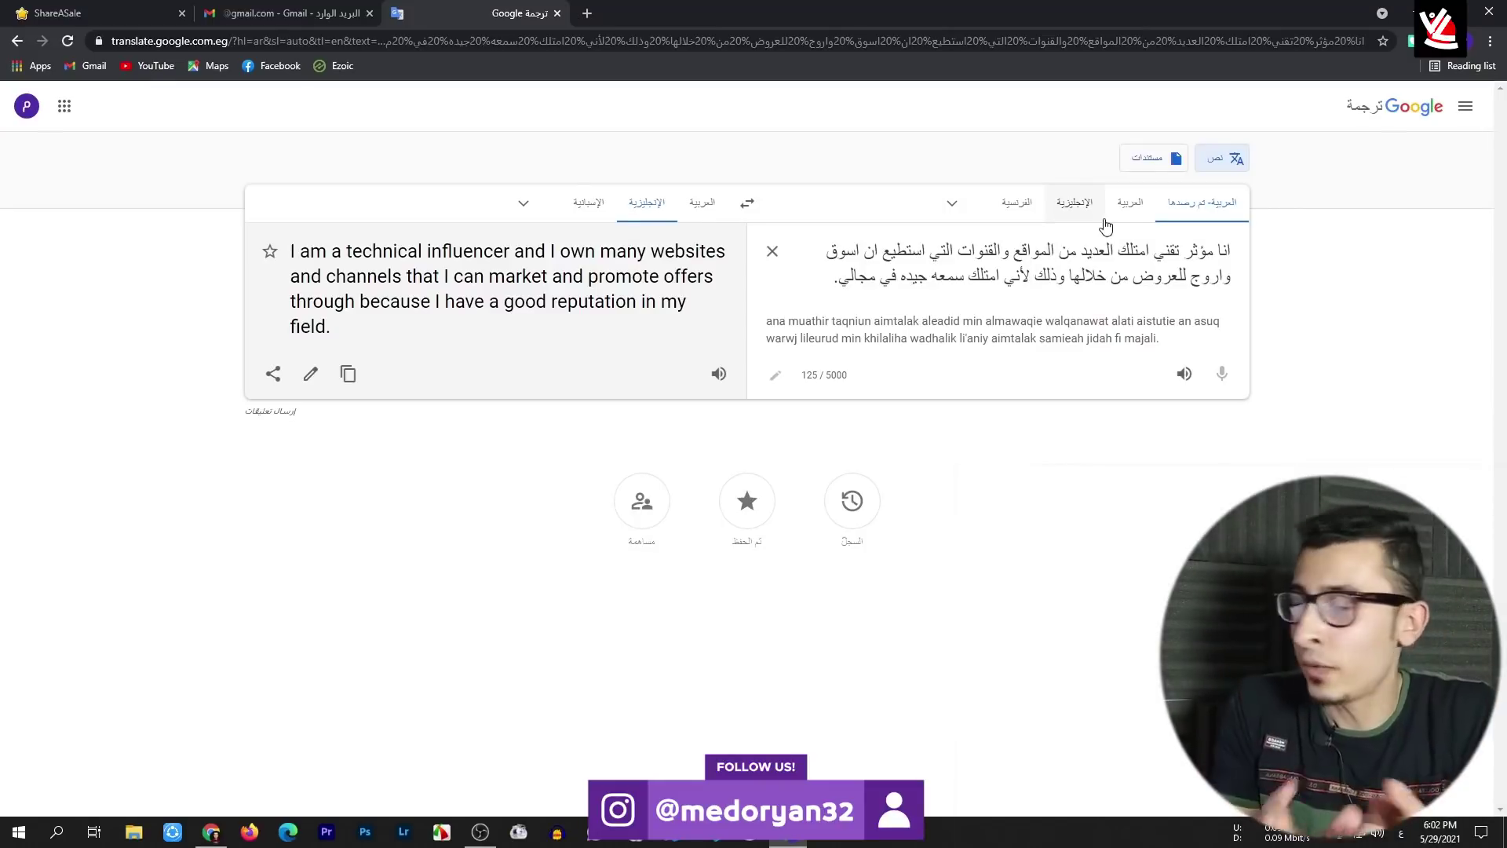
Step: Copy the English translation and paste it into ShareASale's Program Description
{"action": "triple_click", "coordinate": [694, 317]}
{"action": "key", "text": "ctrl+c"}
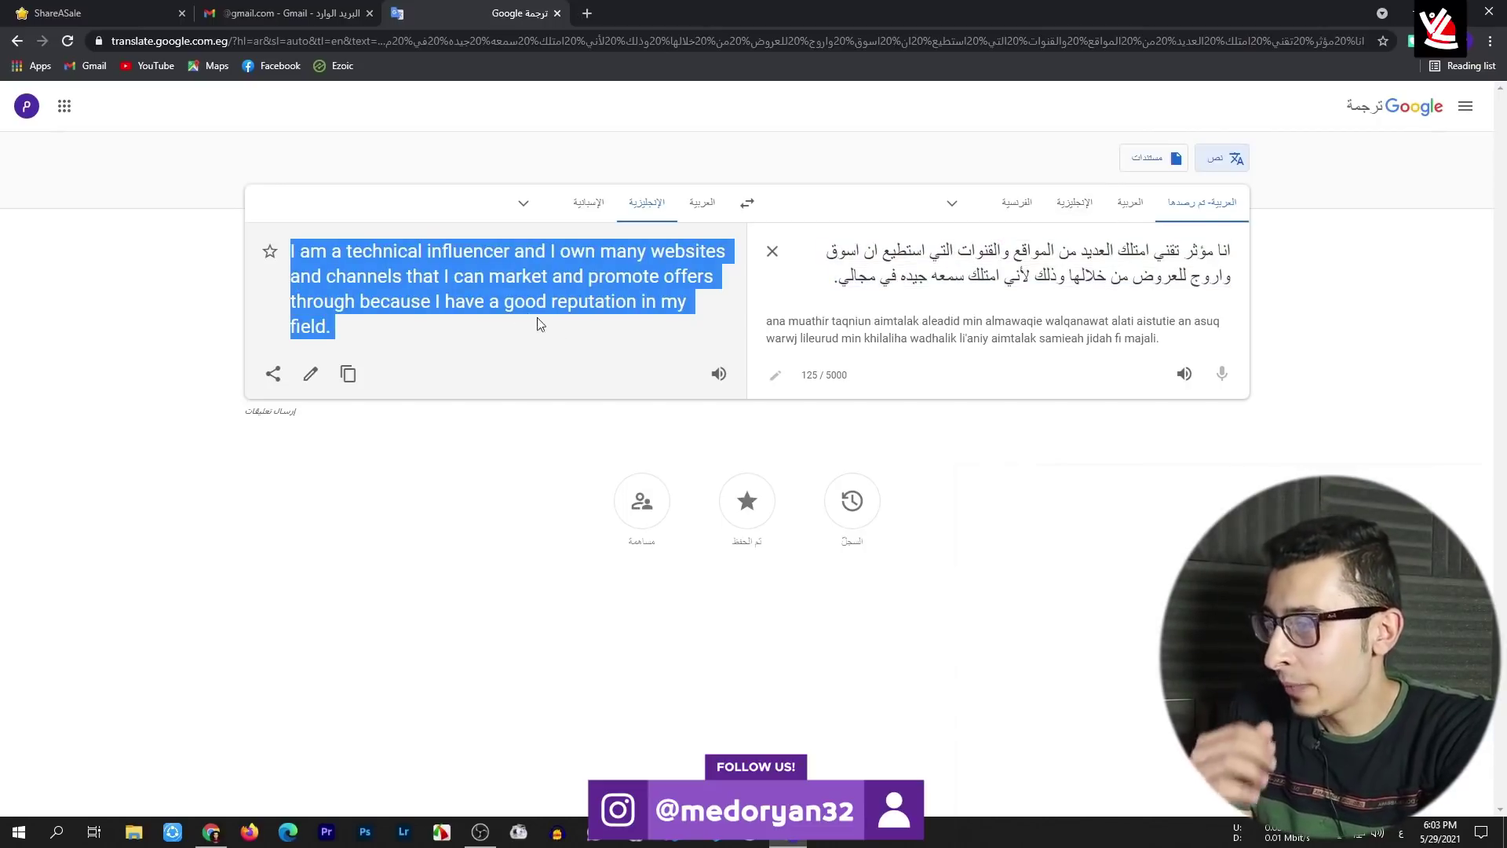
{"action": "right_click", "coordinate": [443, 296]}
{"action": "left_click", "coordinate": [474, 305]}
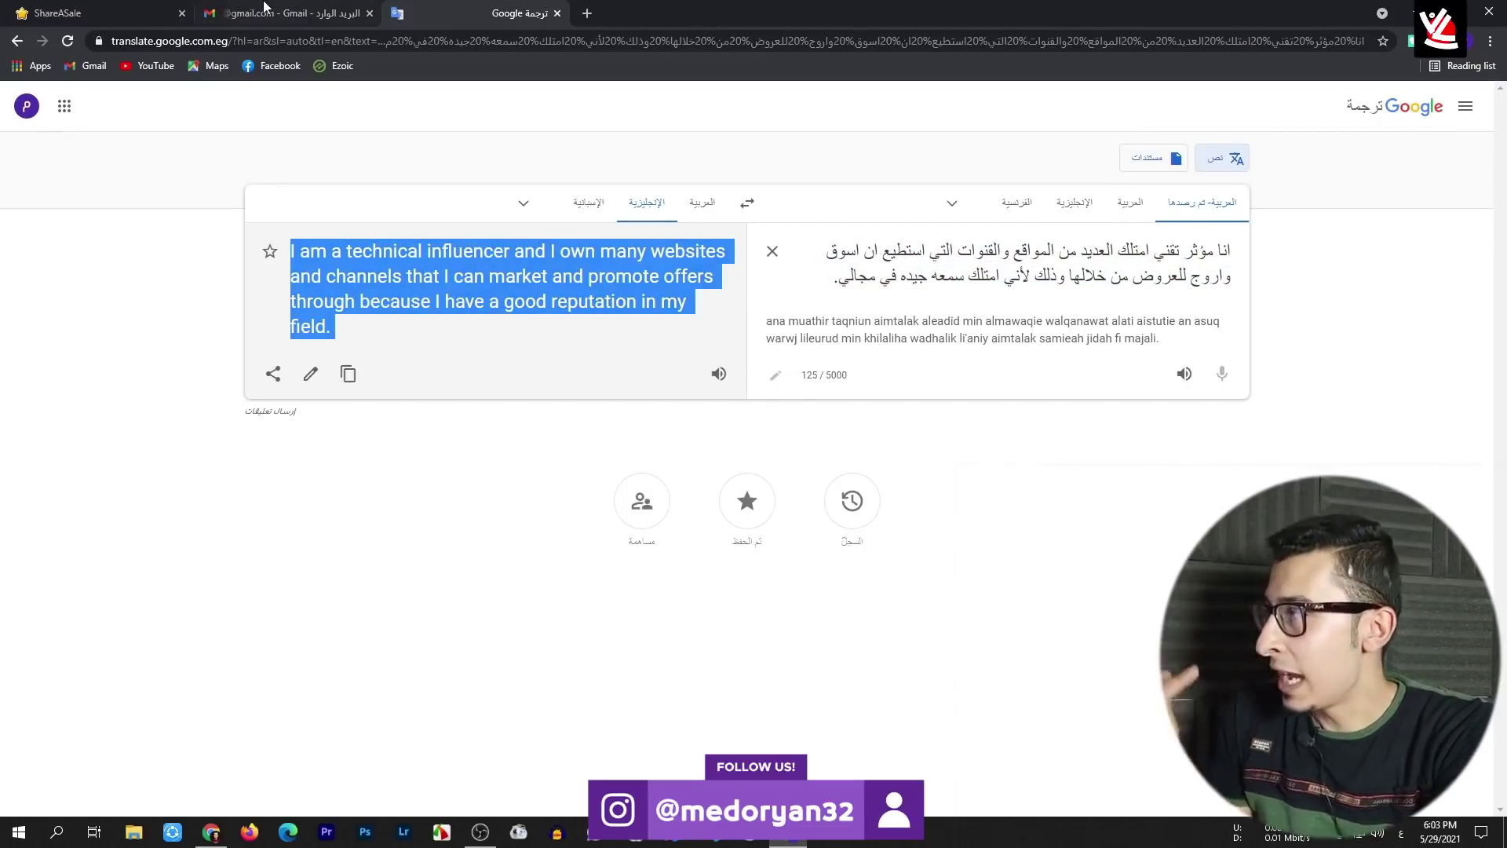
{"action": "left_click", "coordinate": [102, 12]}
{"action": "left_click", "coordinate": [929, 387]}
{"action": "key", "text": "ctrl+v"}
{"action": "double_click", "coordinate": [935, 375]}
{"action": "left_click", "coordinate": [940, 377]}
{"action": "double_click", "coordinate": [940, 375]}
Step: Change 'technical' to 'tech', answer No to incentives, verify domain ownership, and continue to Step 5
{"action": "left_click", "coordinate": [937, 375]}
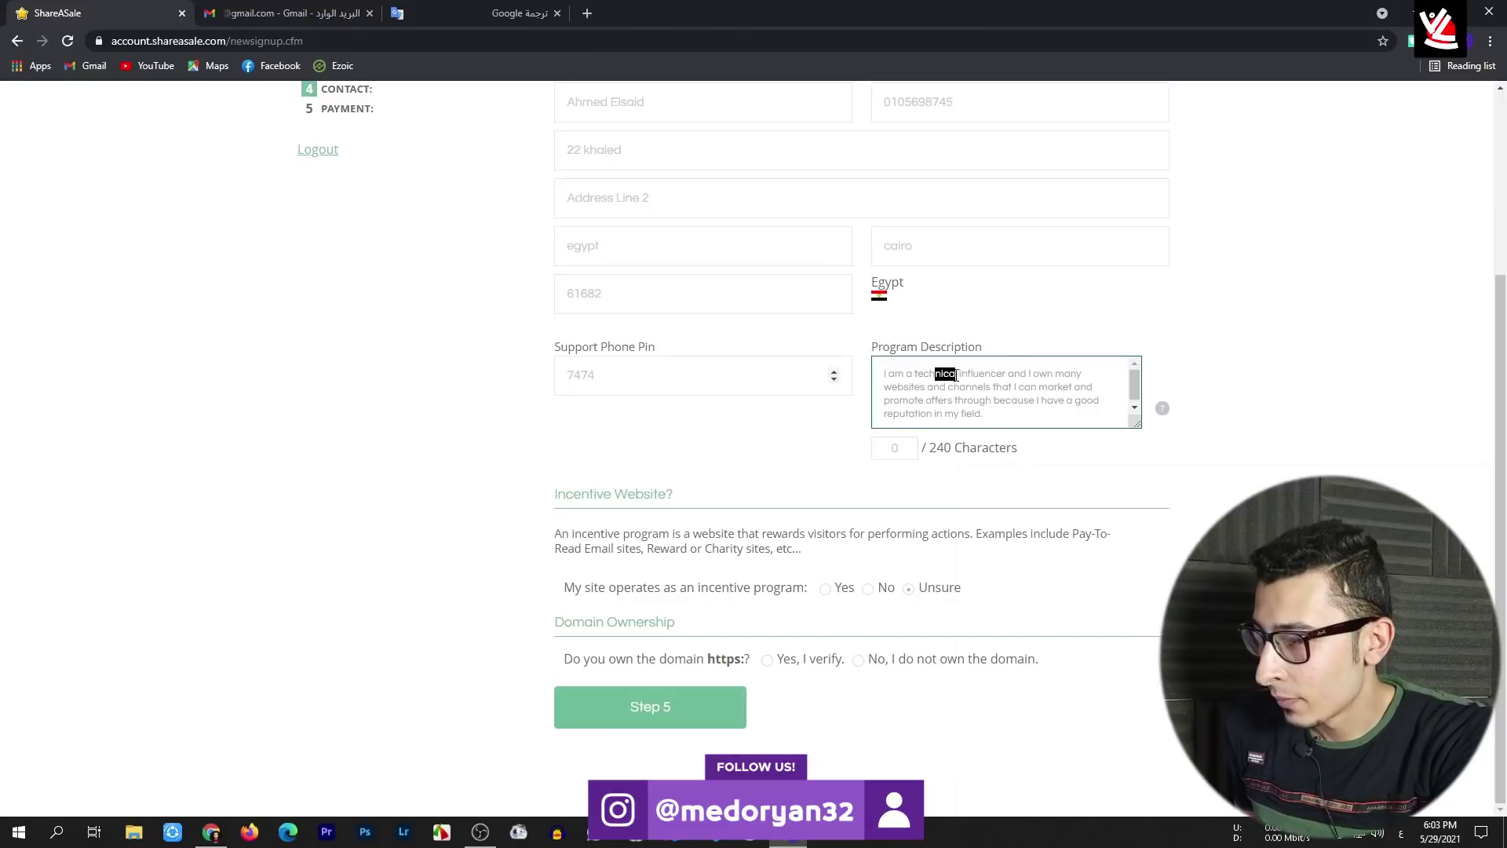
{"action": "key", "text": "BackSpace"}
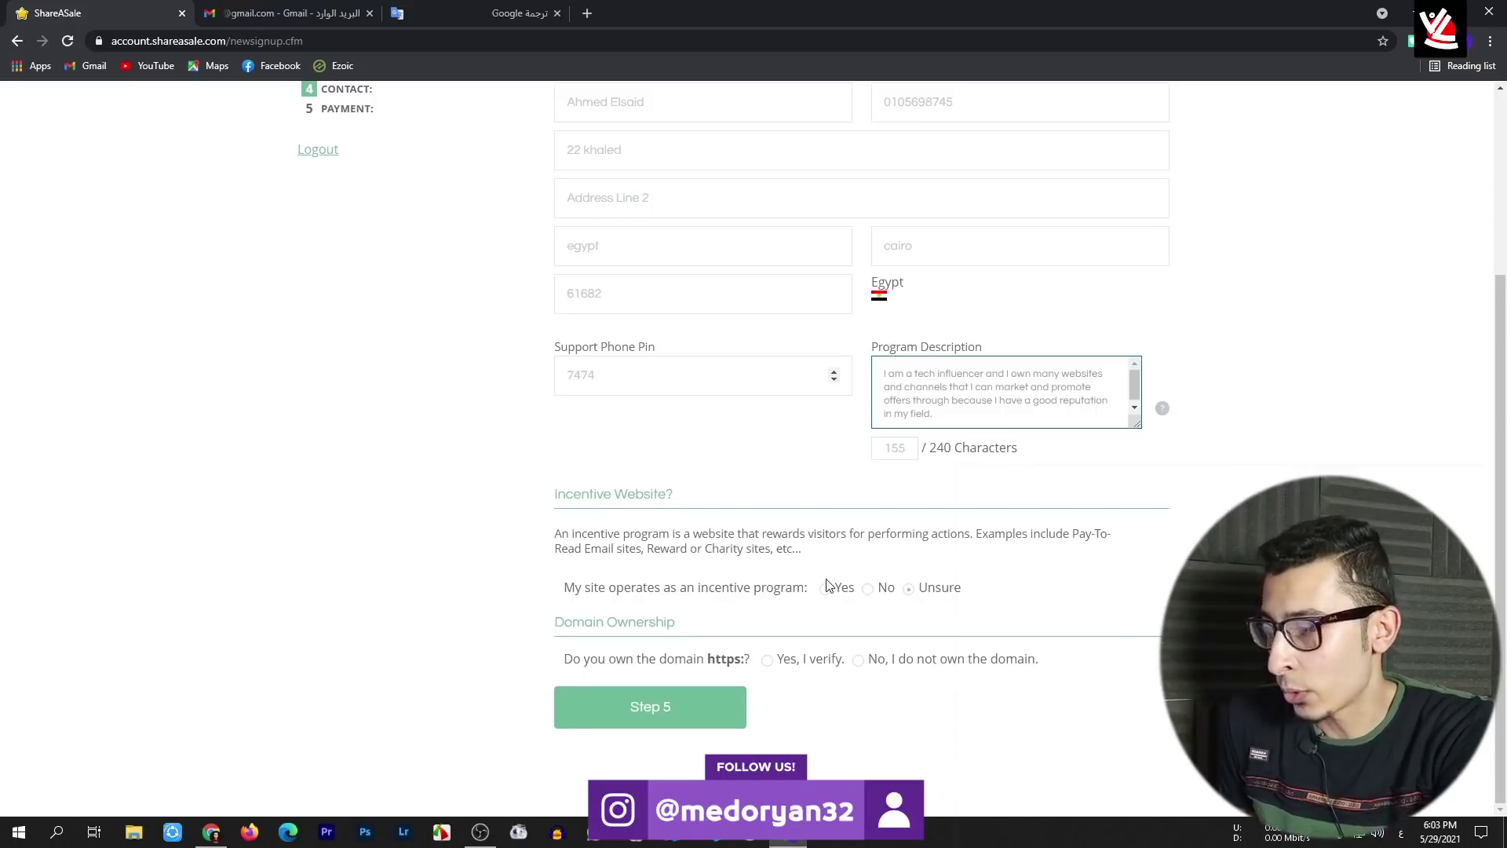
{"action": "left_click", "coordinate": [885, 588]}
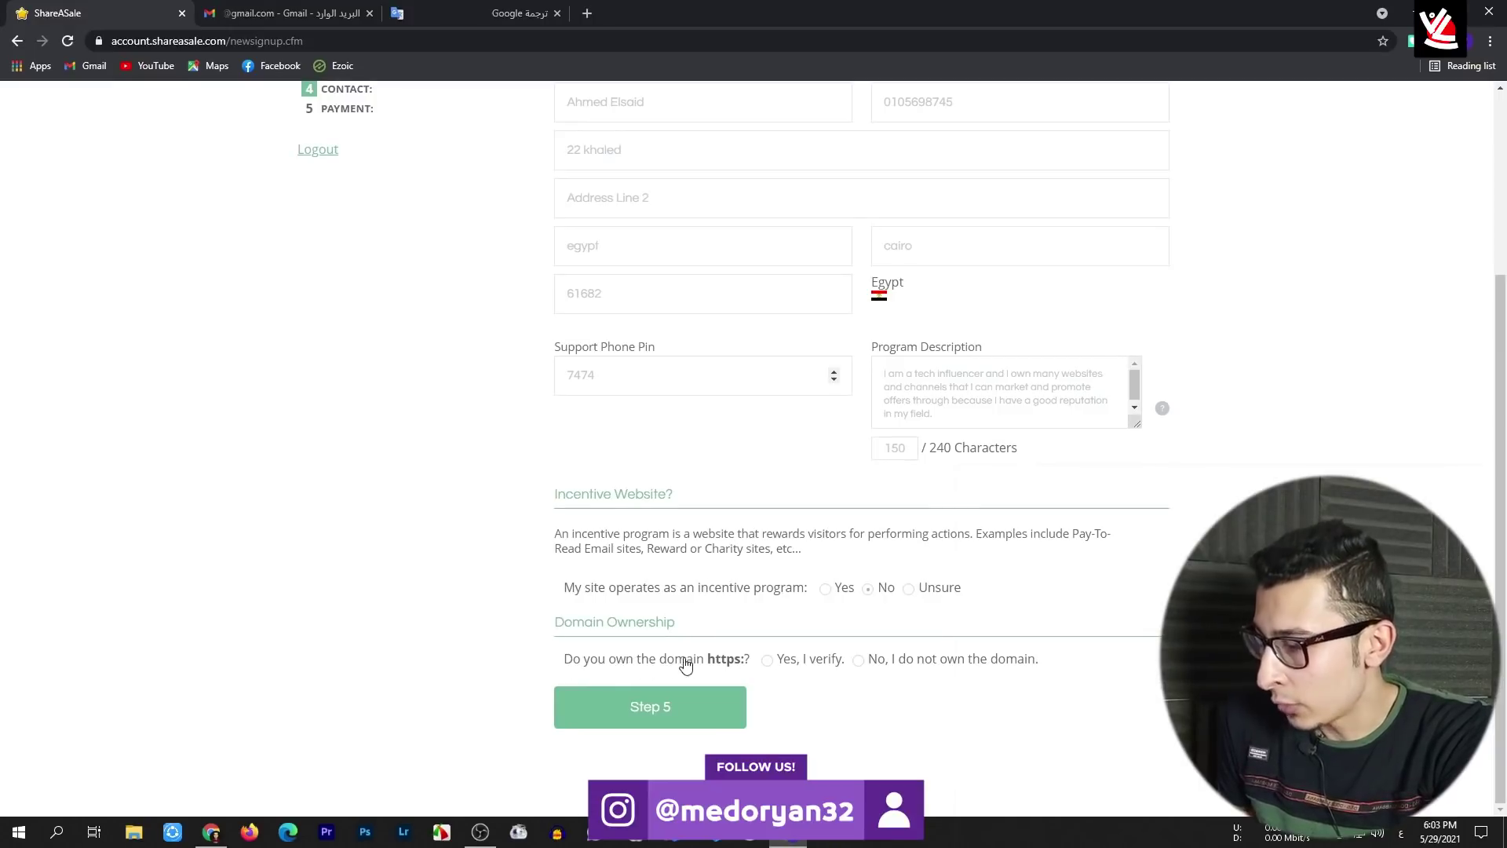
{"action": "left_click", "coordinate": [767, 659]}
{"action": "left_click", "coordinate": [678, 716]}
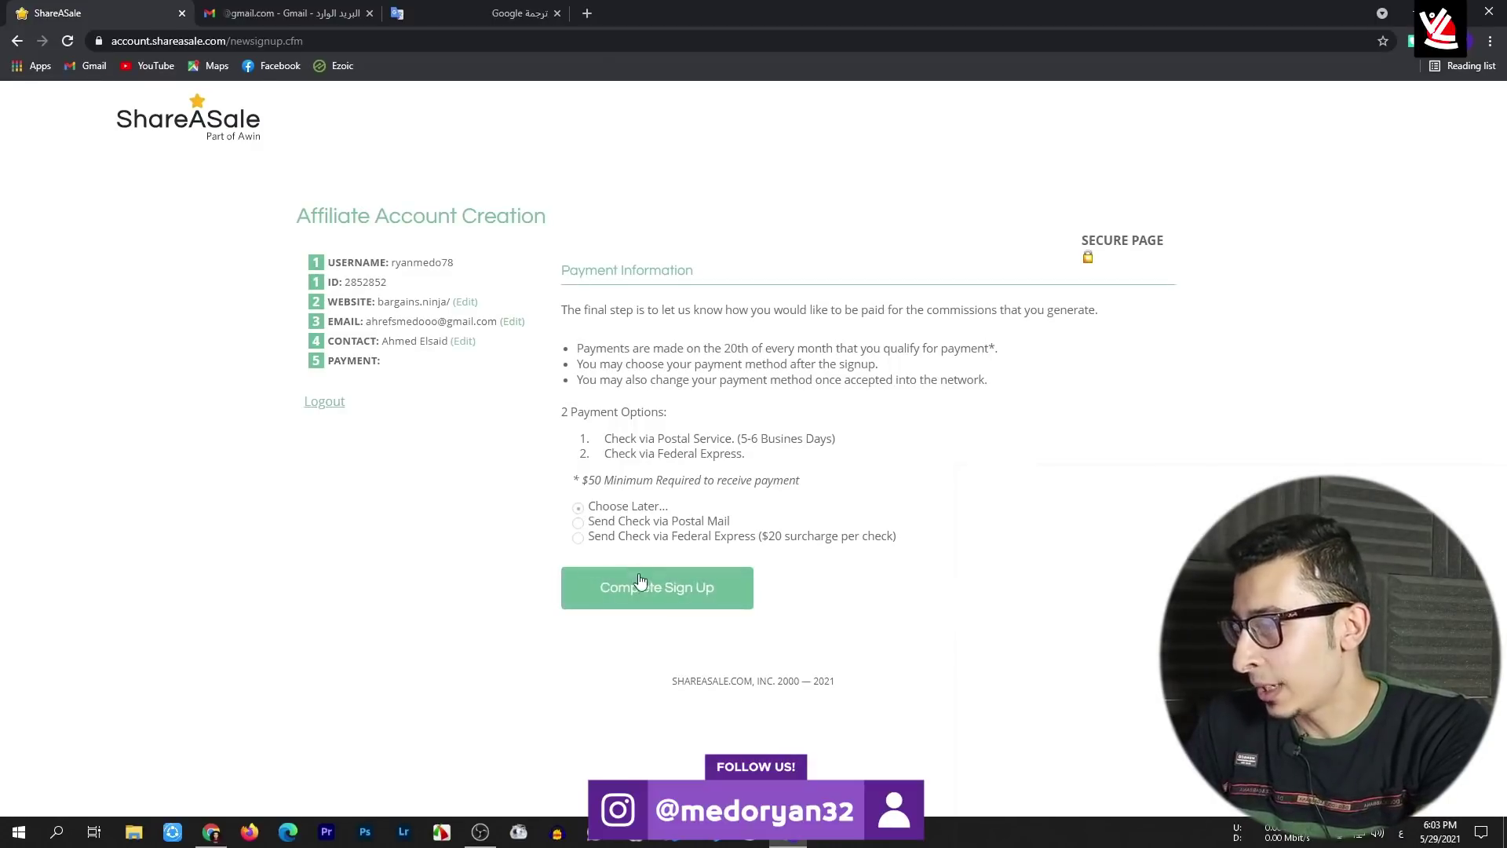
Step: Leave payment as Choose Later, accept both agreements, and complete the sign-up
{"action": "left_click", "coordinate": [657, 599]}
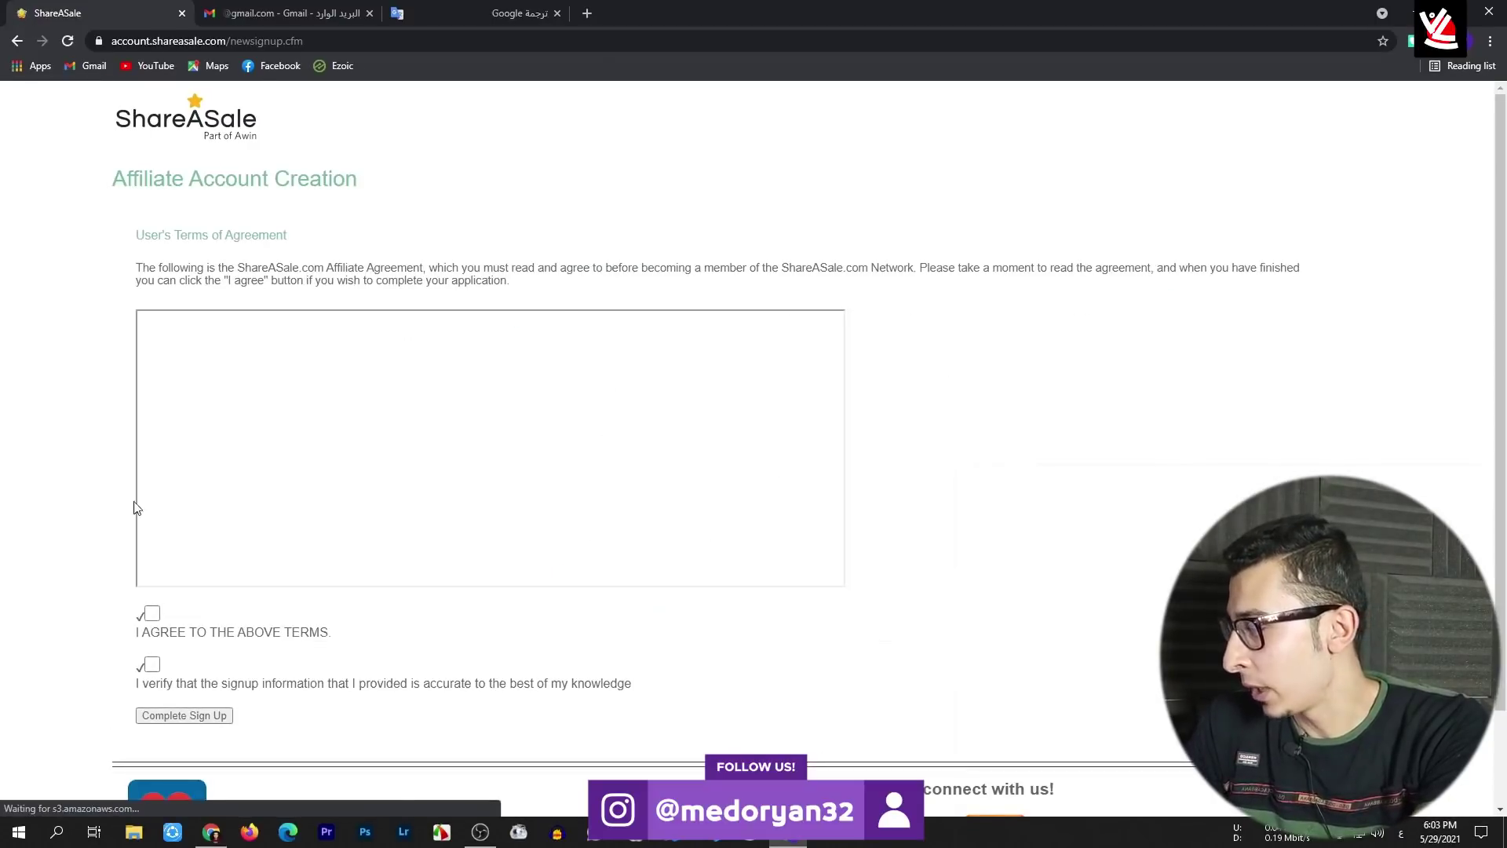
{"action": "scroll", "coordinate": [289, 528], "scroll_direction": "down", "scroll_amount": 2}
{"action": "left_click", "coordinate": [318, 512]}
{"action": "left_click", "coordinate": [319, 545]}
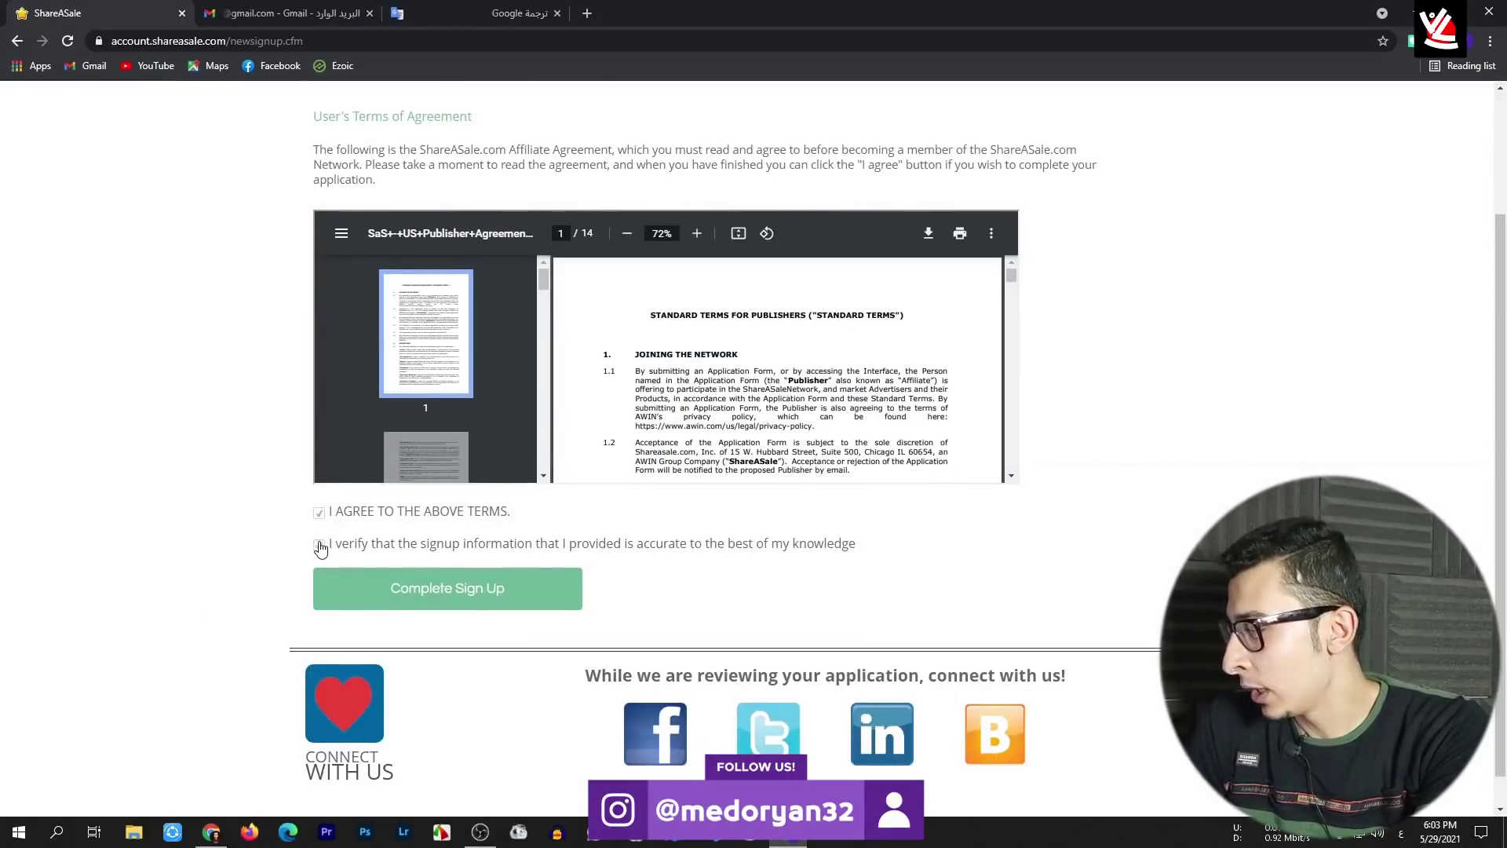
{"action": "left_click", "coordinate": [446, 601]}
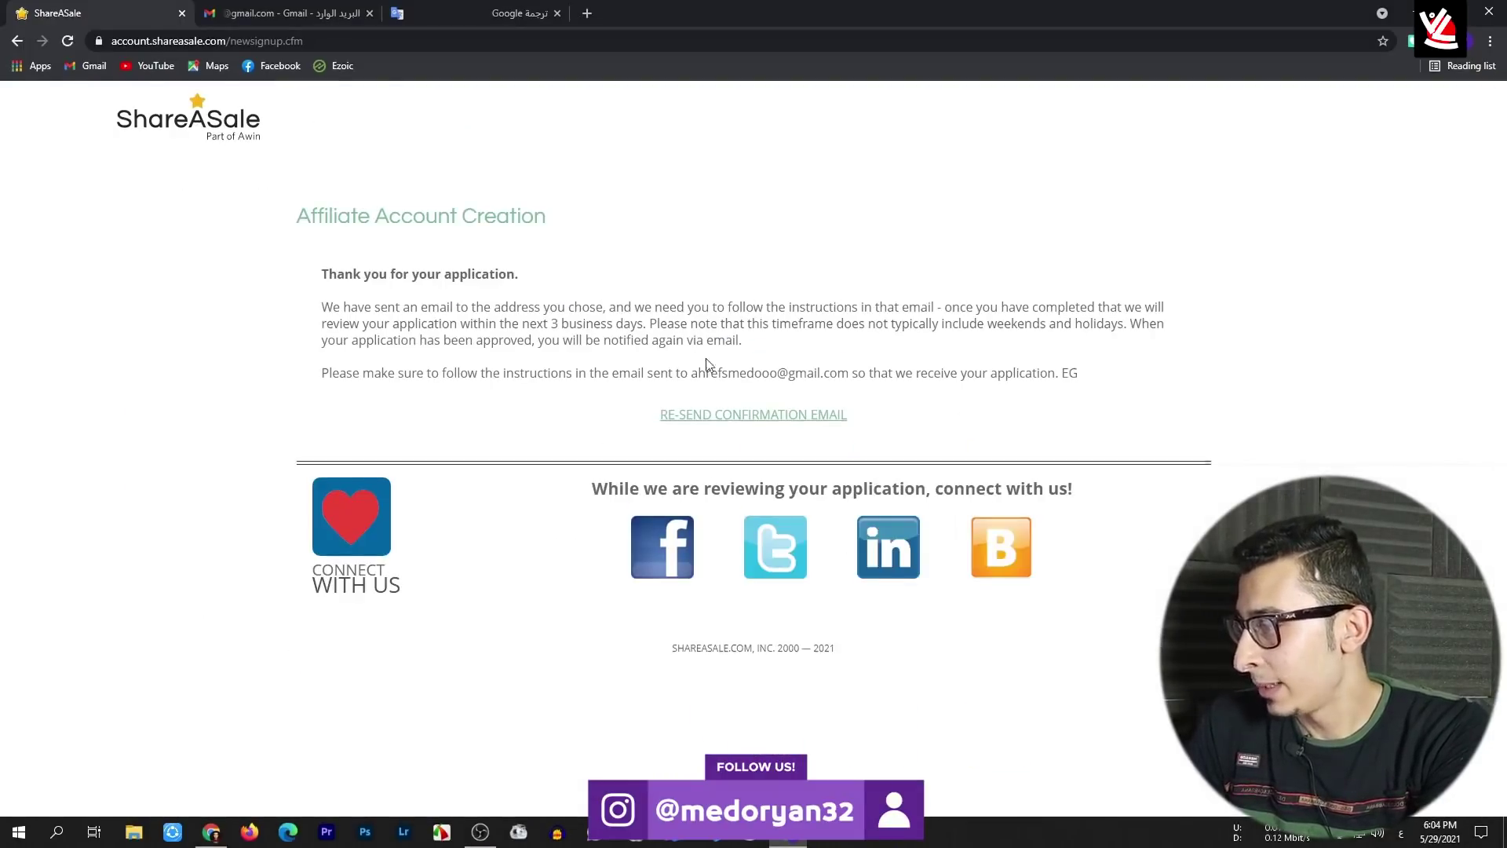
Step: Note the 3 business days review time on the thank-you page
{"action": "left_click_drag", "start_coordinate": [550, 326], "coordinate": [644, 323]}
{"action": "left_click", "coordinate": [612, 324]}
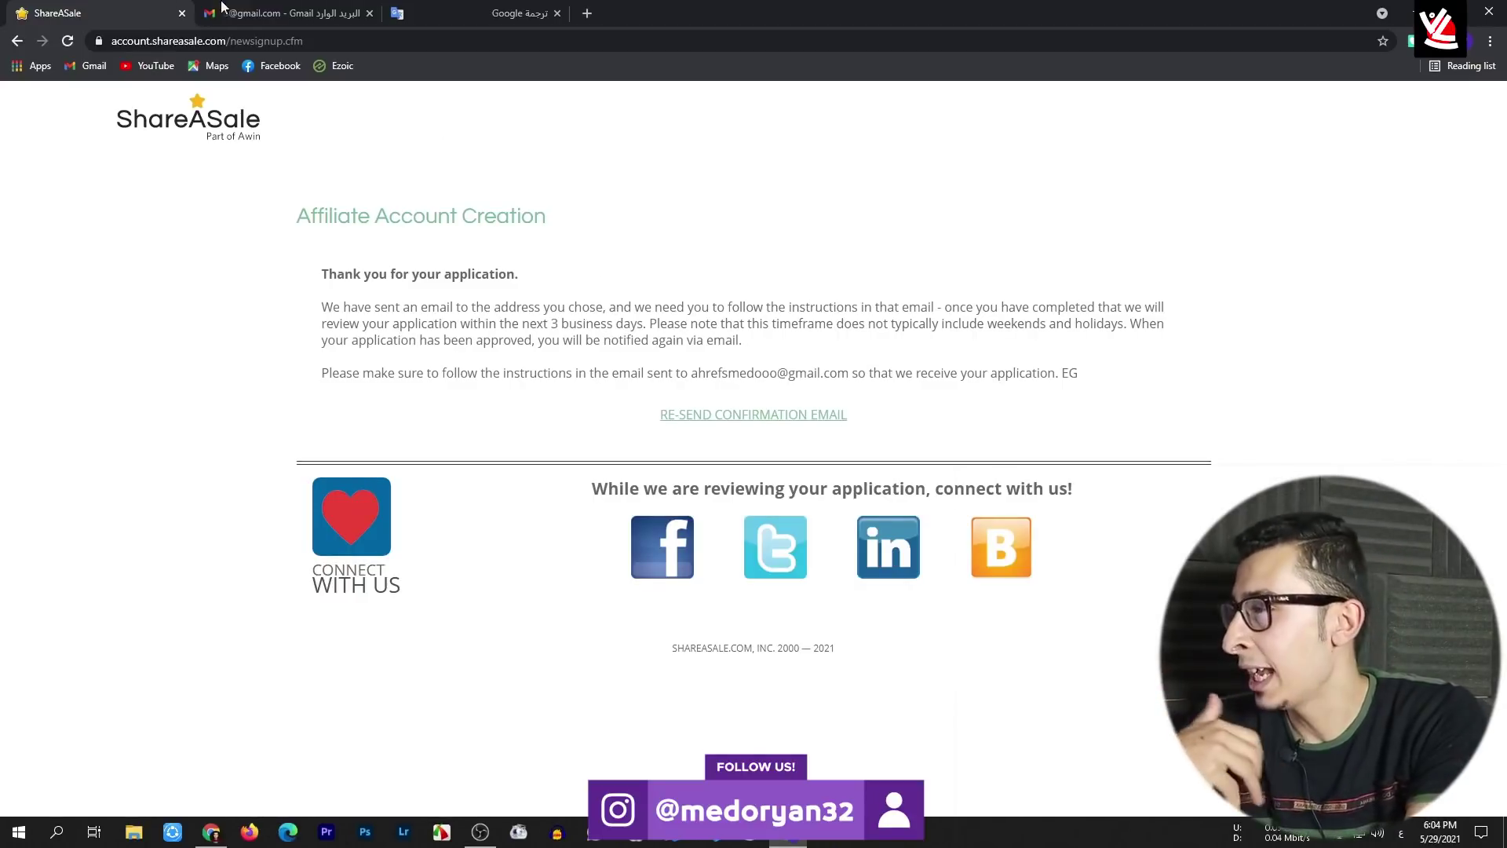
{"action": "left_click", "coordinate": [250, 9]}
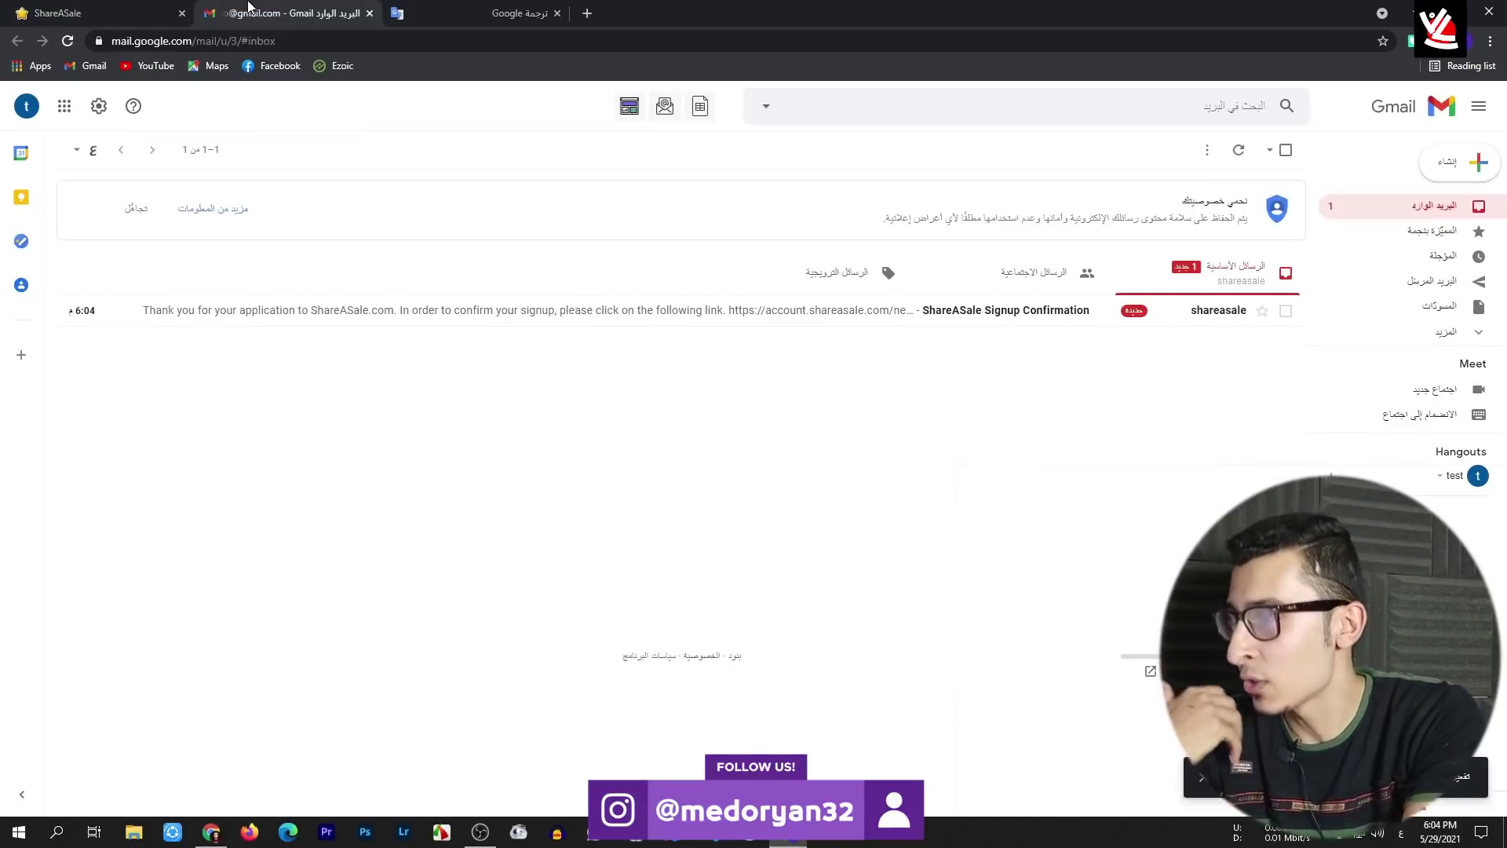
Step: Open the ShareASale Signup Confirmation email and follow its confirmation link
{"action": "left_click", "coordinate": [951, 315]}
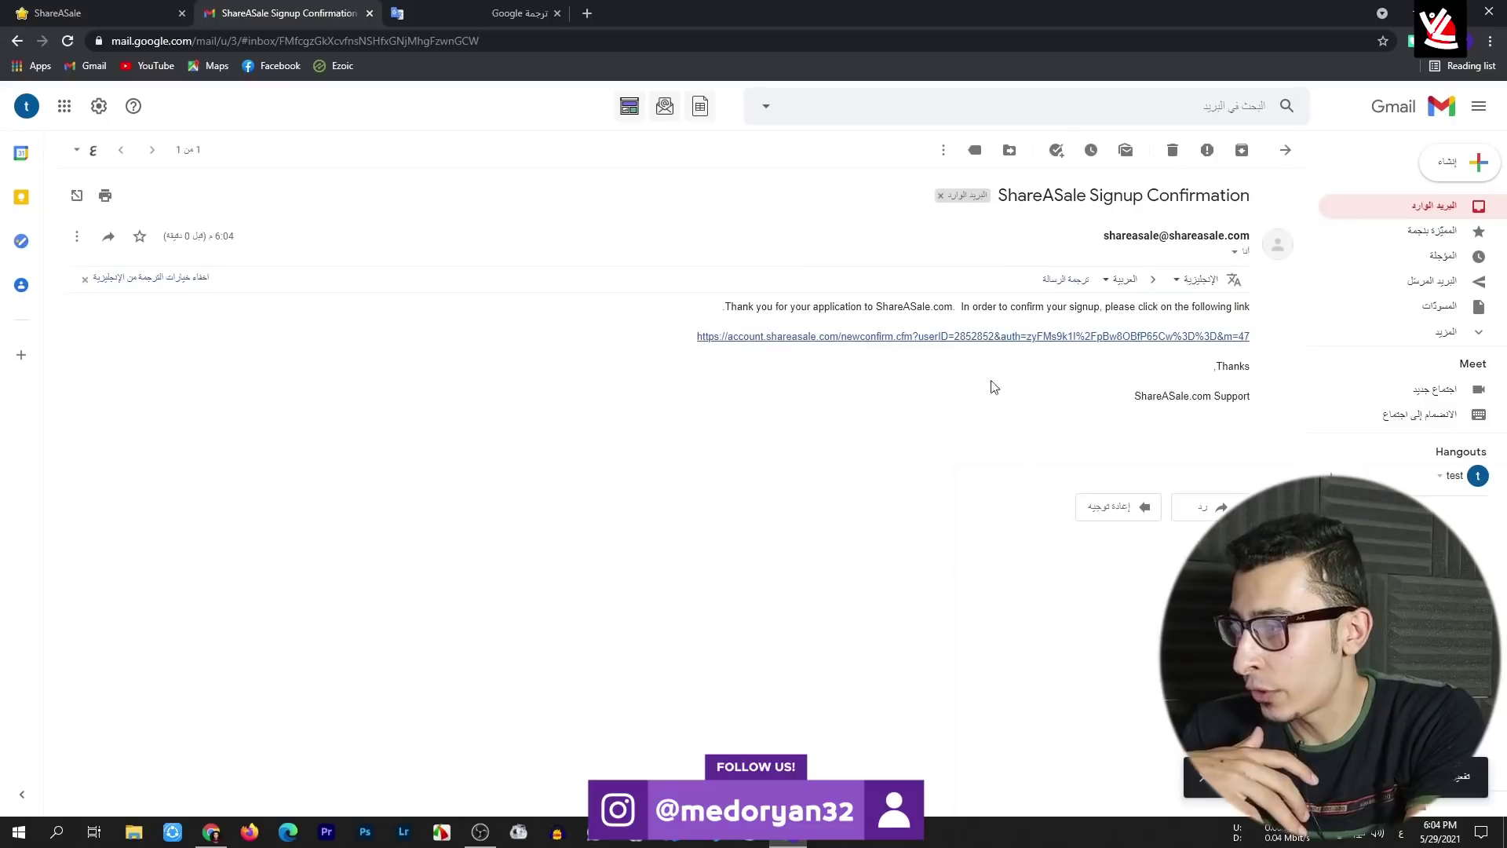
{"action": "left_click", "coordinate": [989, 338]}
{"action": "key", "text": "ctrl+Tab"}
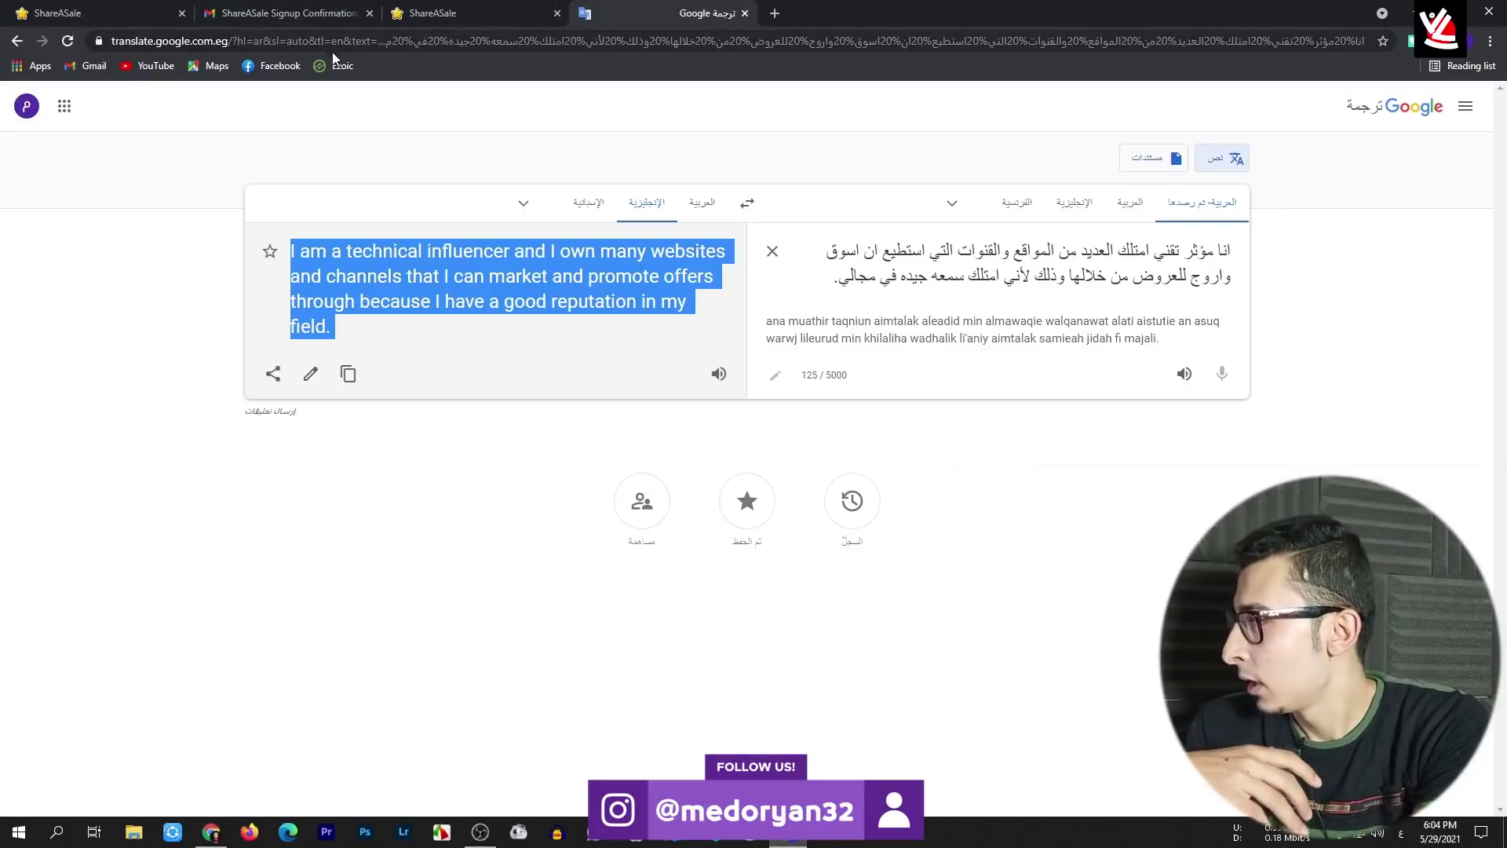
Step: In Google Translate, go back through earlier translations to the translated support address
{"action": "right_click", "coordinate": [291, 166]}
{"action": "left_click", "coordinate": [309, 173]}
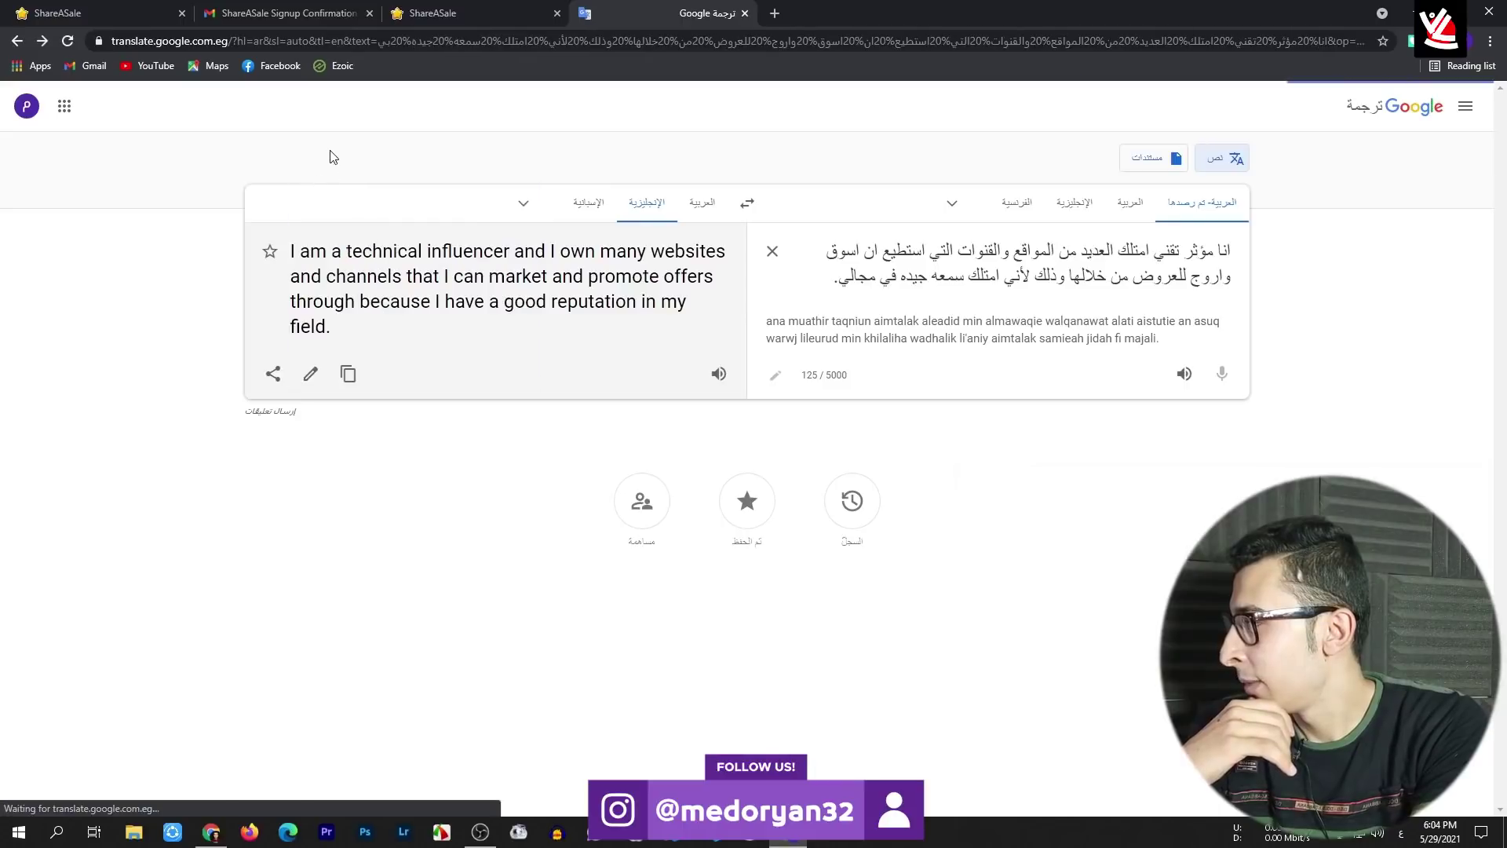
{"action": "right_click", "coordinate": [454, 149]}
{"action": "left_click", "coordinate": [463, 160]}
{"action": "right_click", "coordinate": [468, 138]}
{"action": "left_click", "coordinate": [483, 155]}
{"action": "right_click", "coordinate": [481, 148]}
{"action": "left_click", "coordinate": [495, 157]}
{"action": "right_click", "coordinate": [495, 141]}
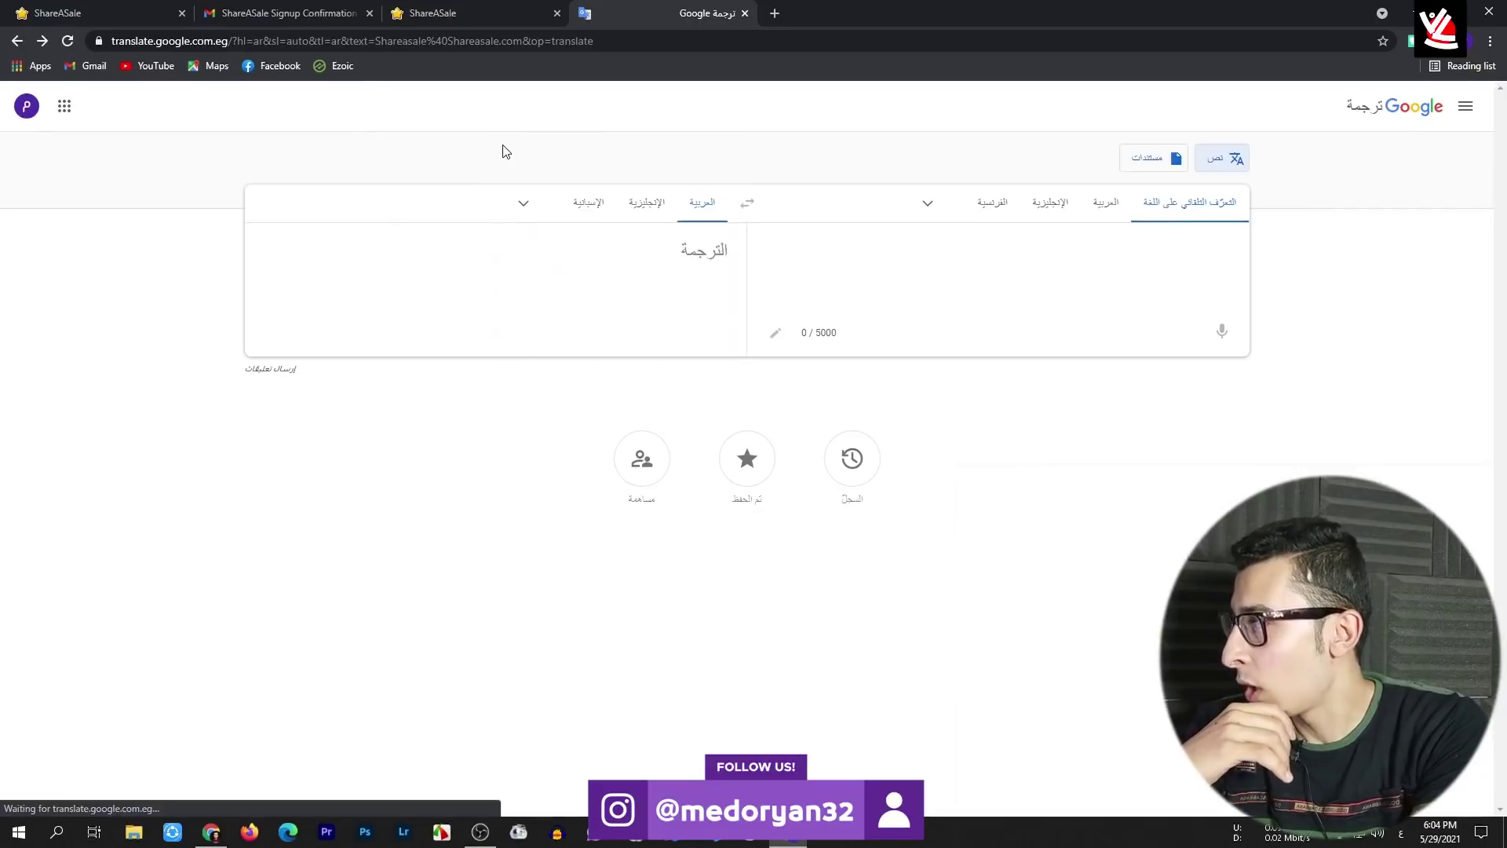
{"action": "left_click", "coordinate": [503, 149]}
Step: Copy the support email address and close the account confirmation page
{"action": "left_click_drag", "start_coordinate": [1231, 251], "coordinate": [983, 252]}
{"action": "right_click", "coordinate": [1015, 253]}
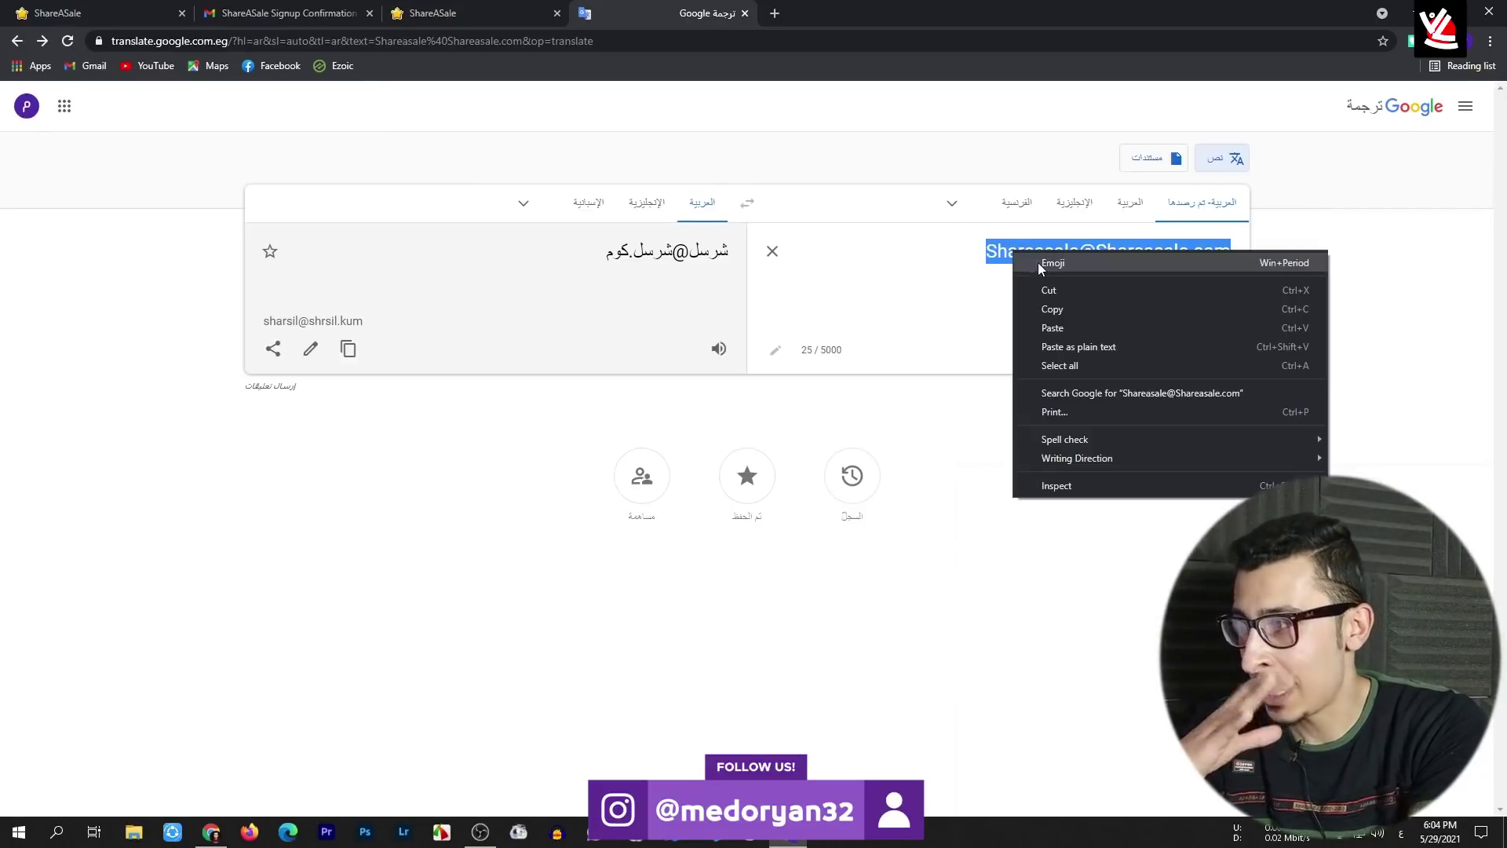
{"action": "left_click", "coordinate": [1055, 307]}
{"action": "left_click", "coordinate": [432, 13]}
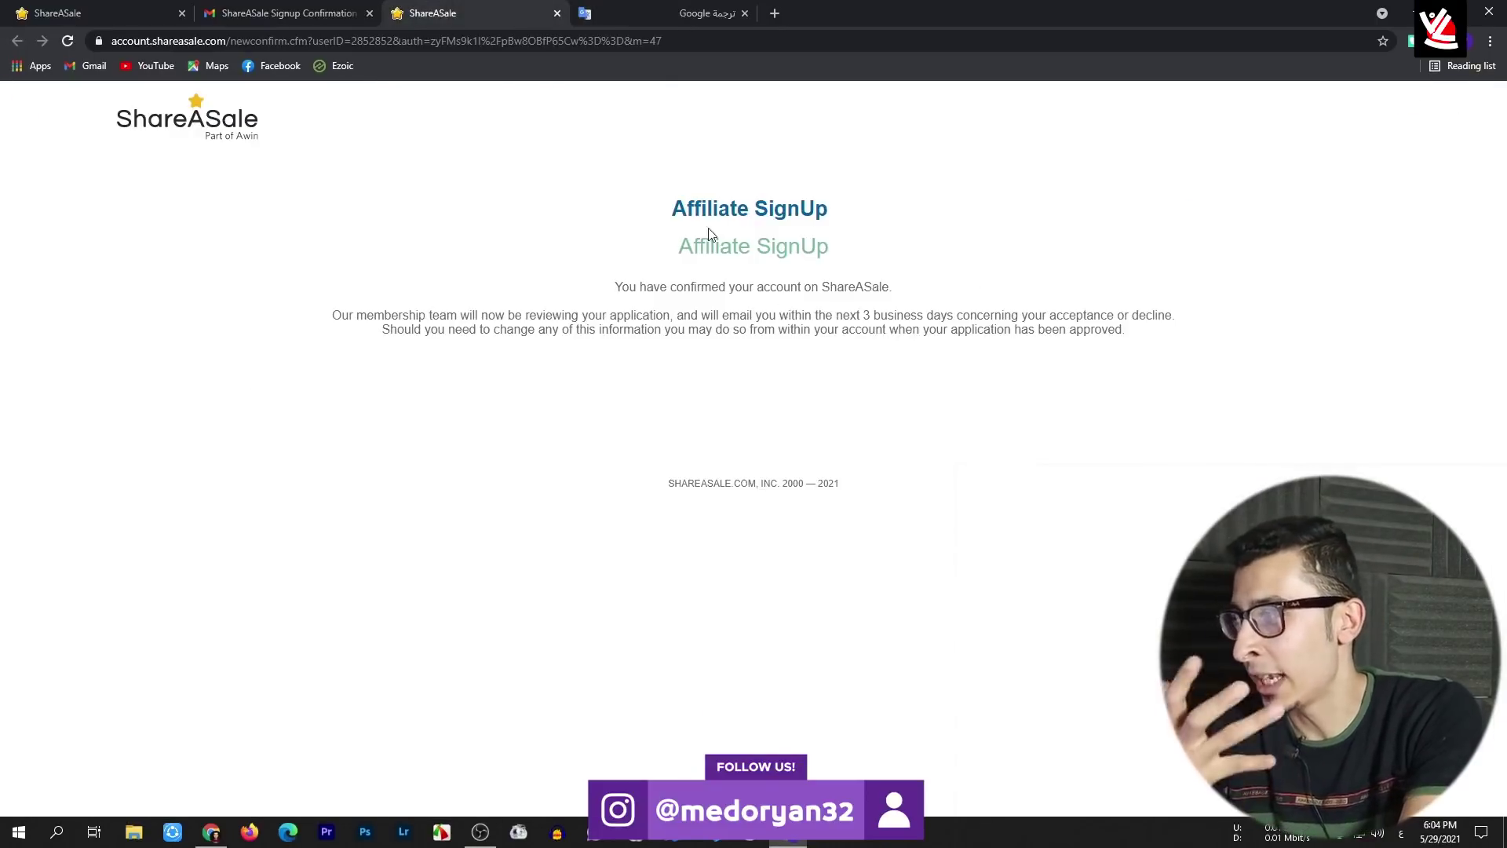
{"action": "left_click", "coordinate": [557, 13]}
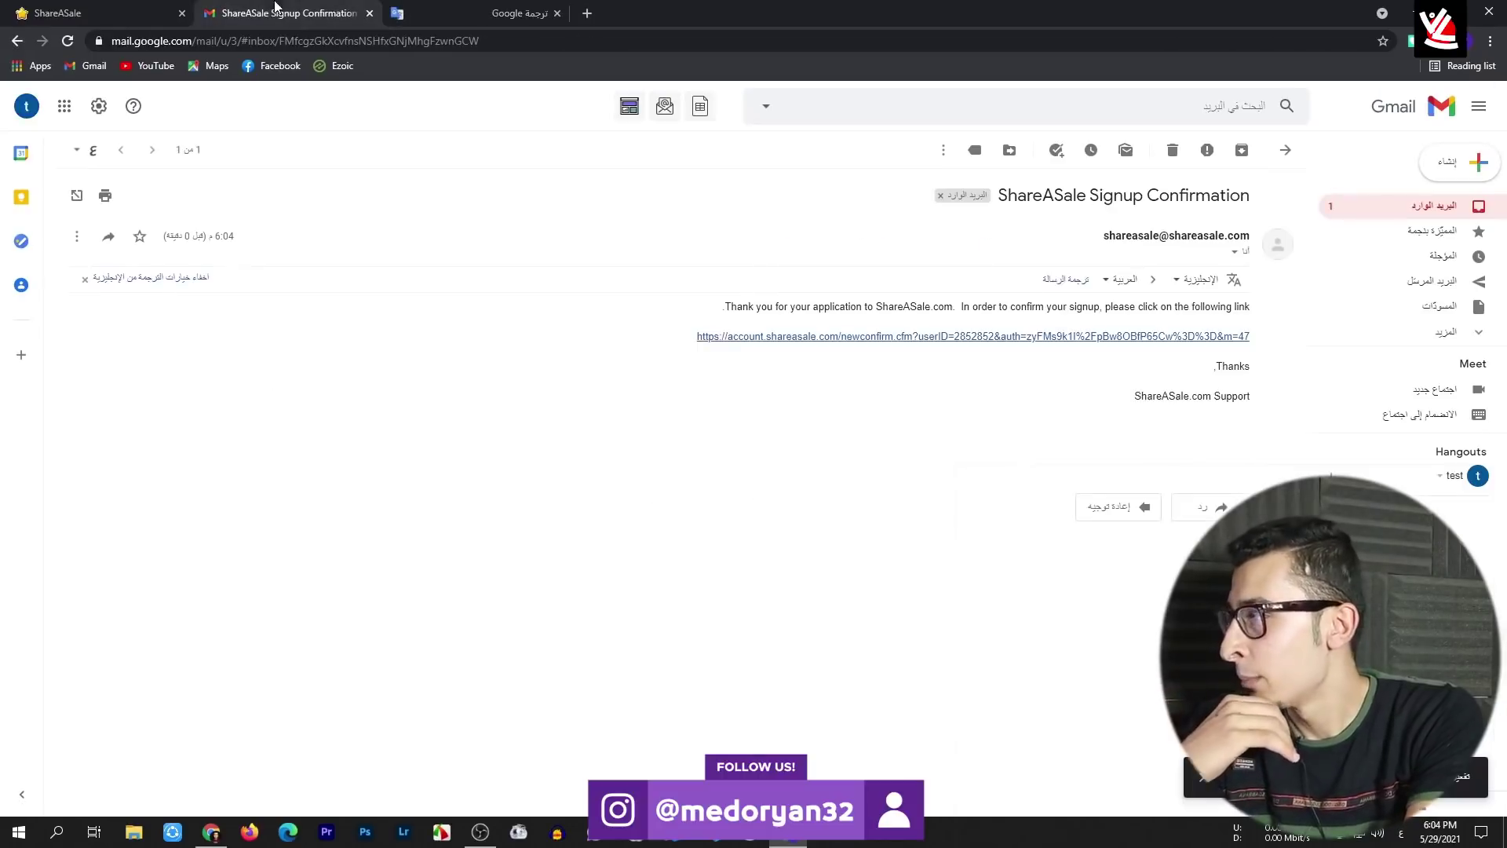
Step: Start a new Gmail message with the copied support address as recipient
{"action": "left_click", "coordinate": [1285, 150]}
{"action": "left_click", "coordinate": [1074, 311]}
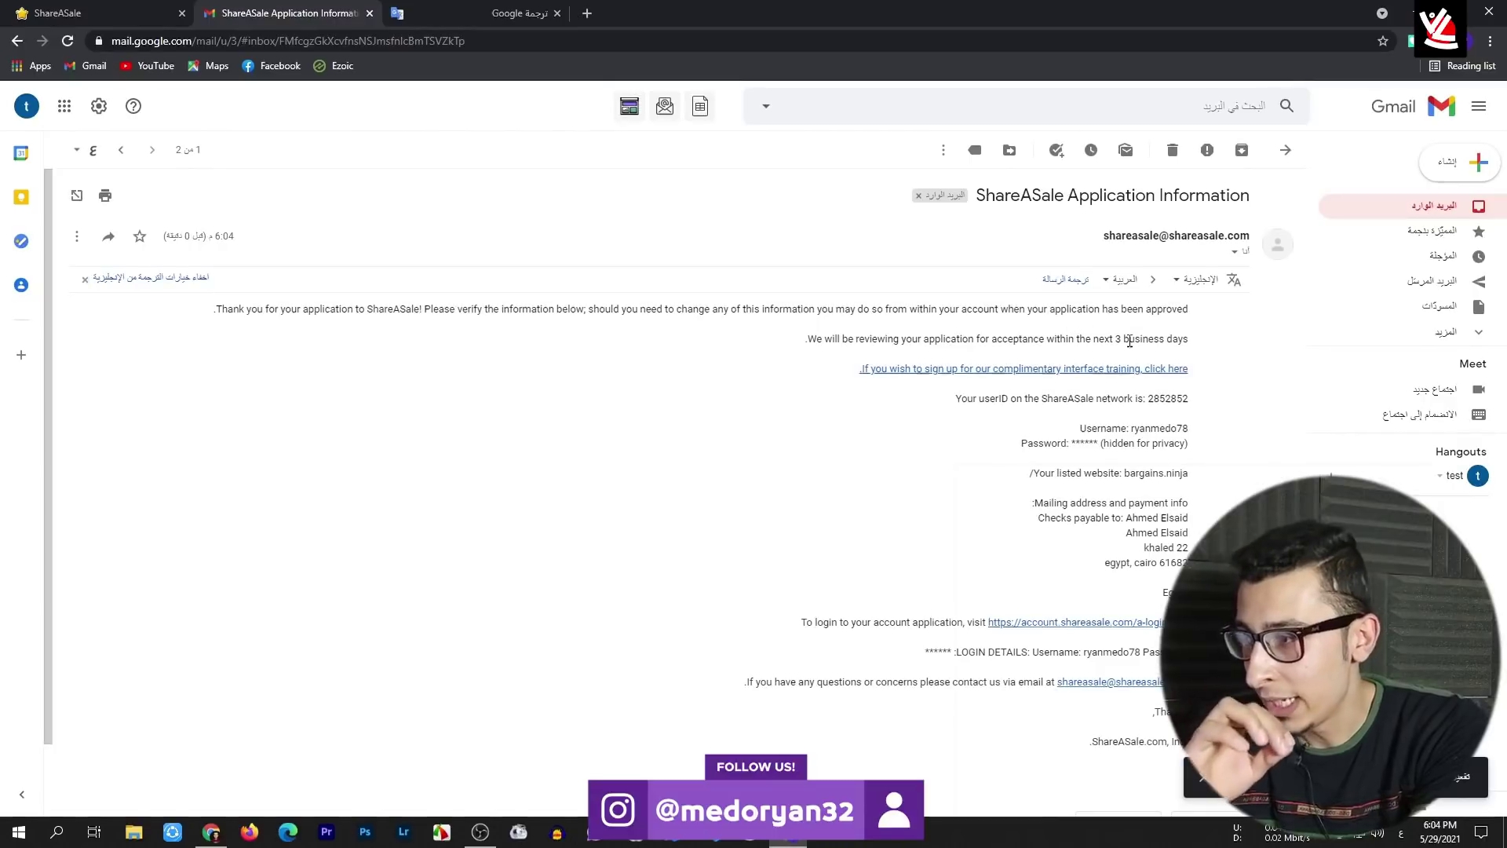
{"action": "left_click", "coordinate": [1285, 150]}
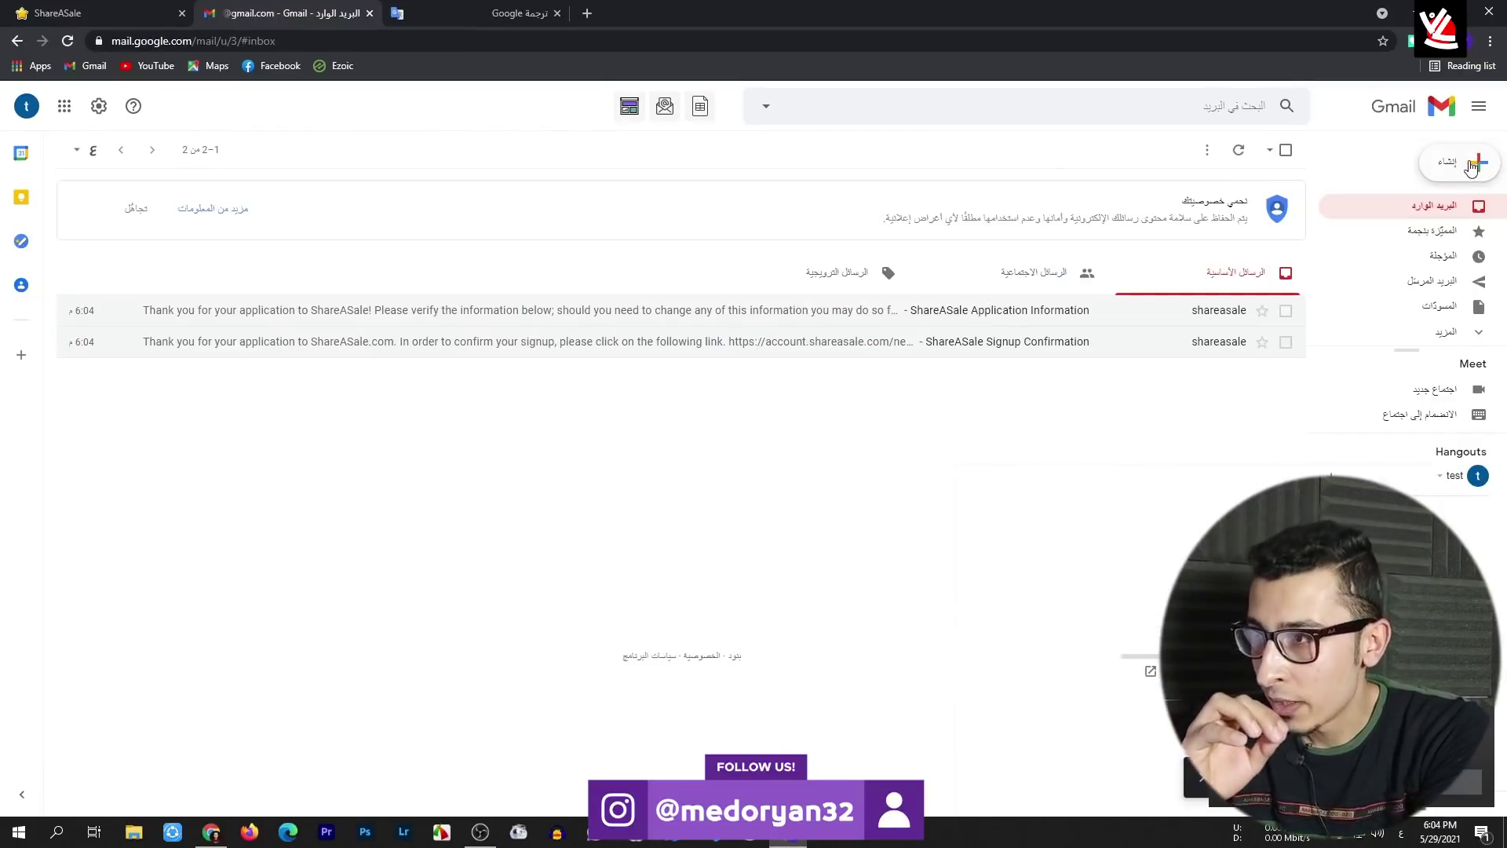
{"action": "left_click", "coordinate": [1450, 160]}
{"action": "left_click", "coordinate": [149, 41]}
{"action": "key", "text": "ctrl+v"}
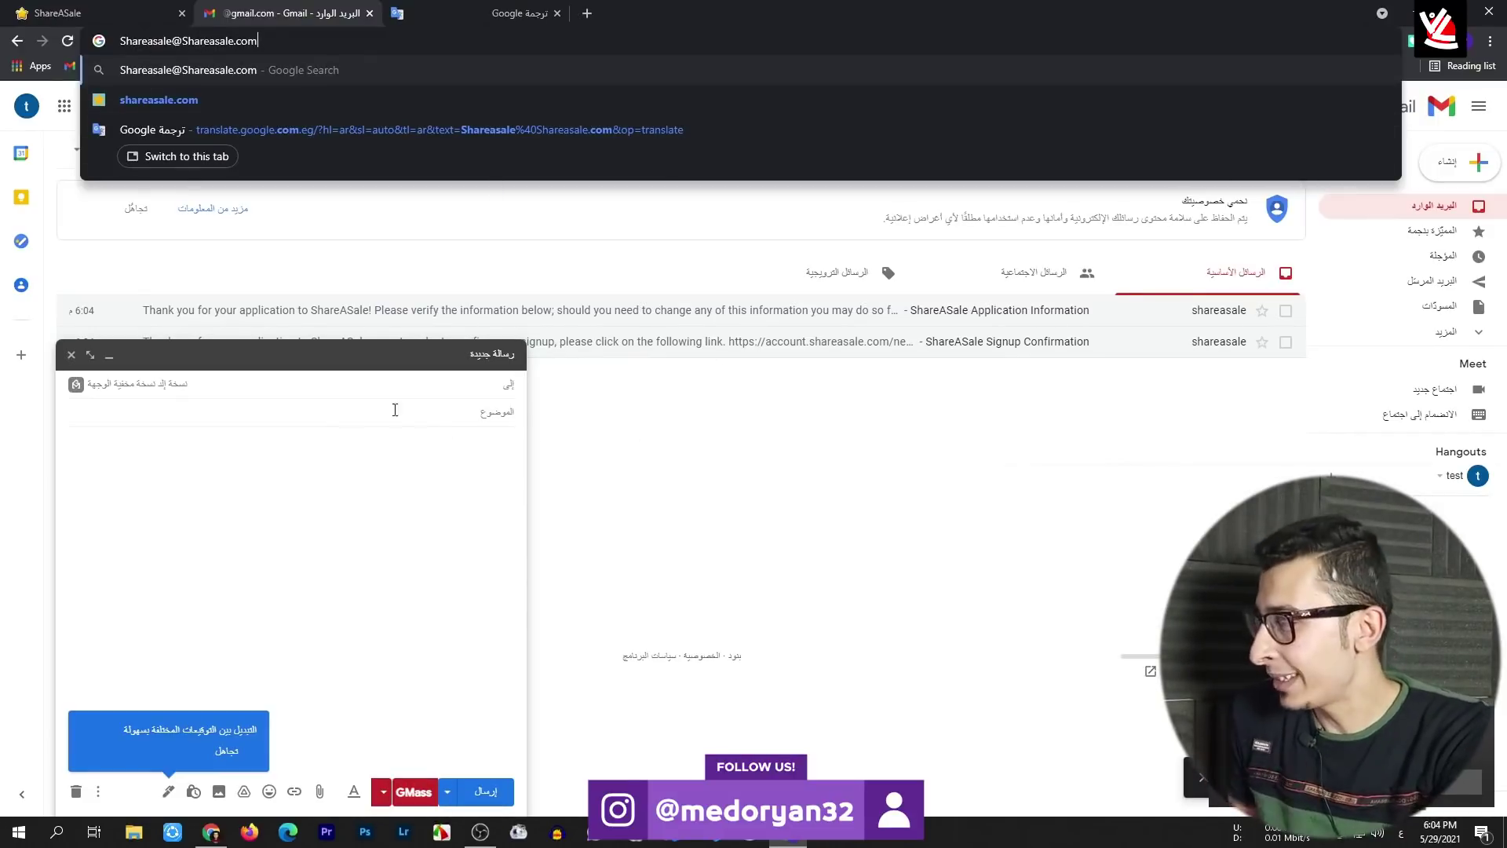
{"action": "left_click", "coordinate": [431, 392]}
{"action": "key", "text": "ctrl+v"}
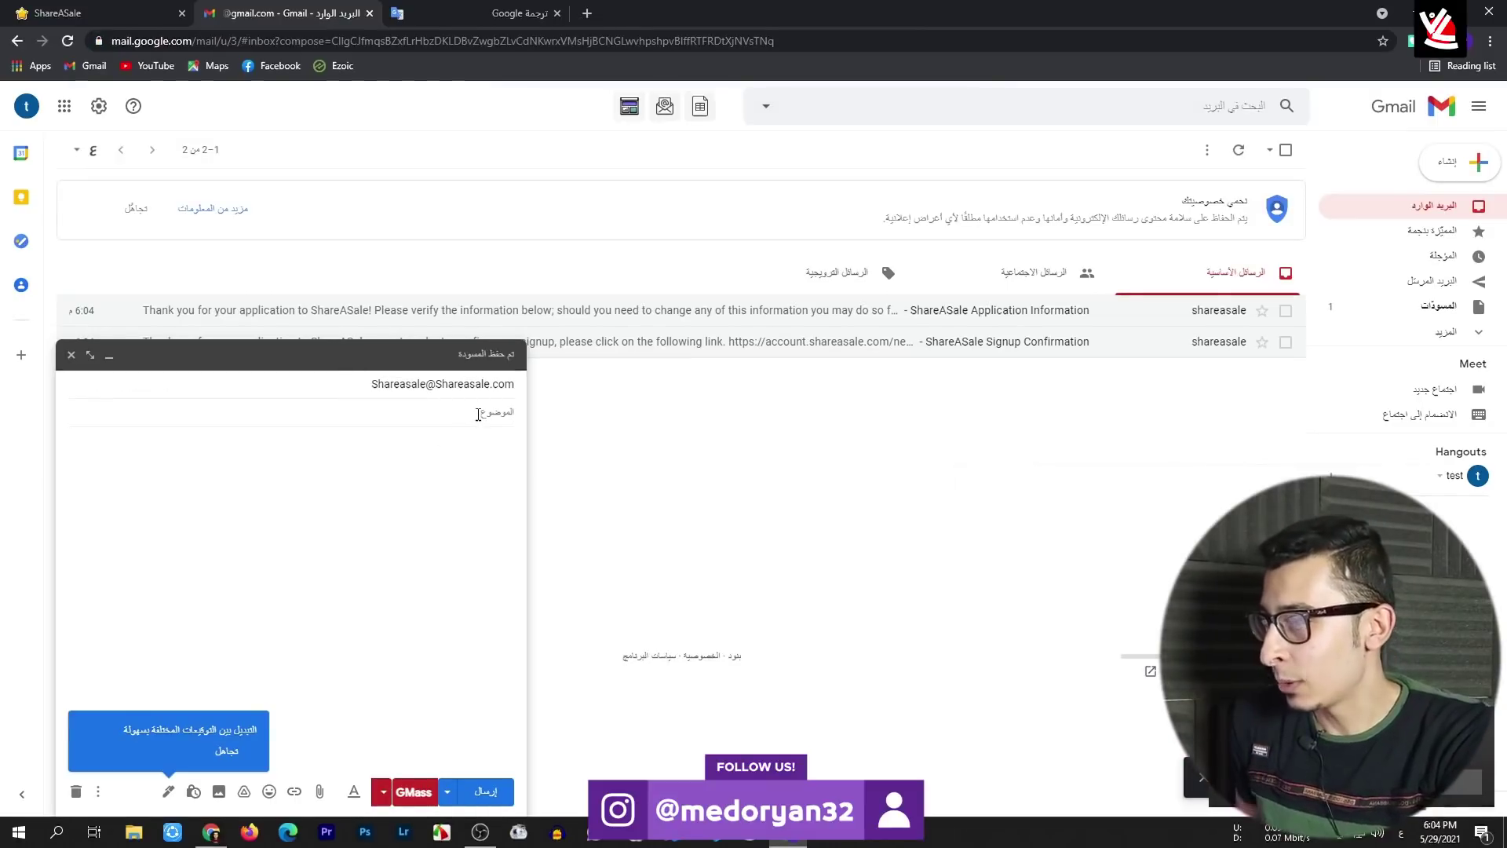
Step: Set the draft's subject to 'Affiliate Account Creation', copied from the signup page heading
{"action": "left_click", "coordinate": [92, 10]}
{"action": "left_click_drag", "start_coordinate": [301, 218], "coordinate": [547, 220]}
{"action": "left_click", "coordinate": [327, 22]}
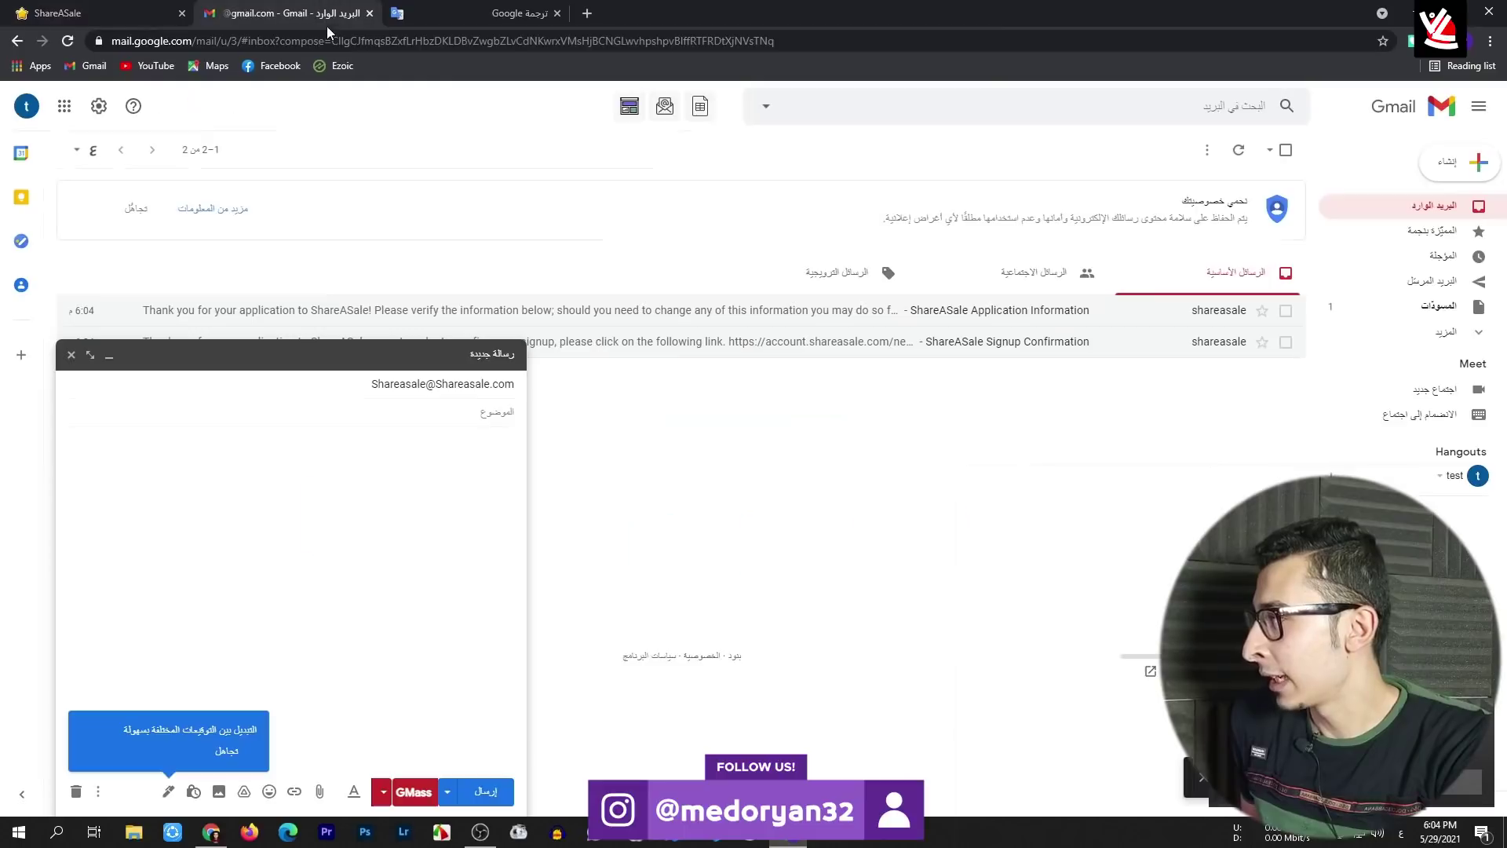
{"action": "left_click", "coordinate": [327, 37]}
{"action": "key", "text": "BackSpace"}
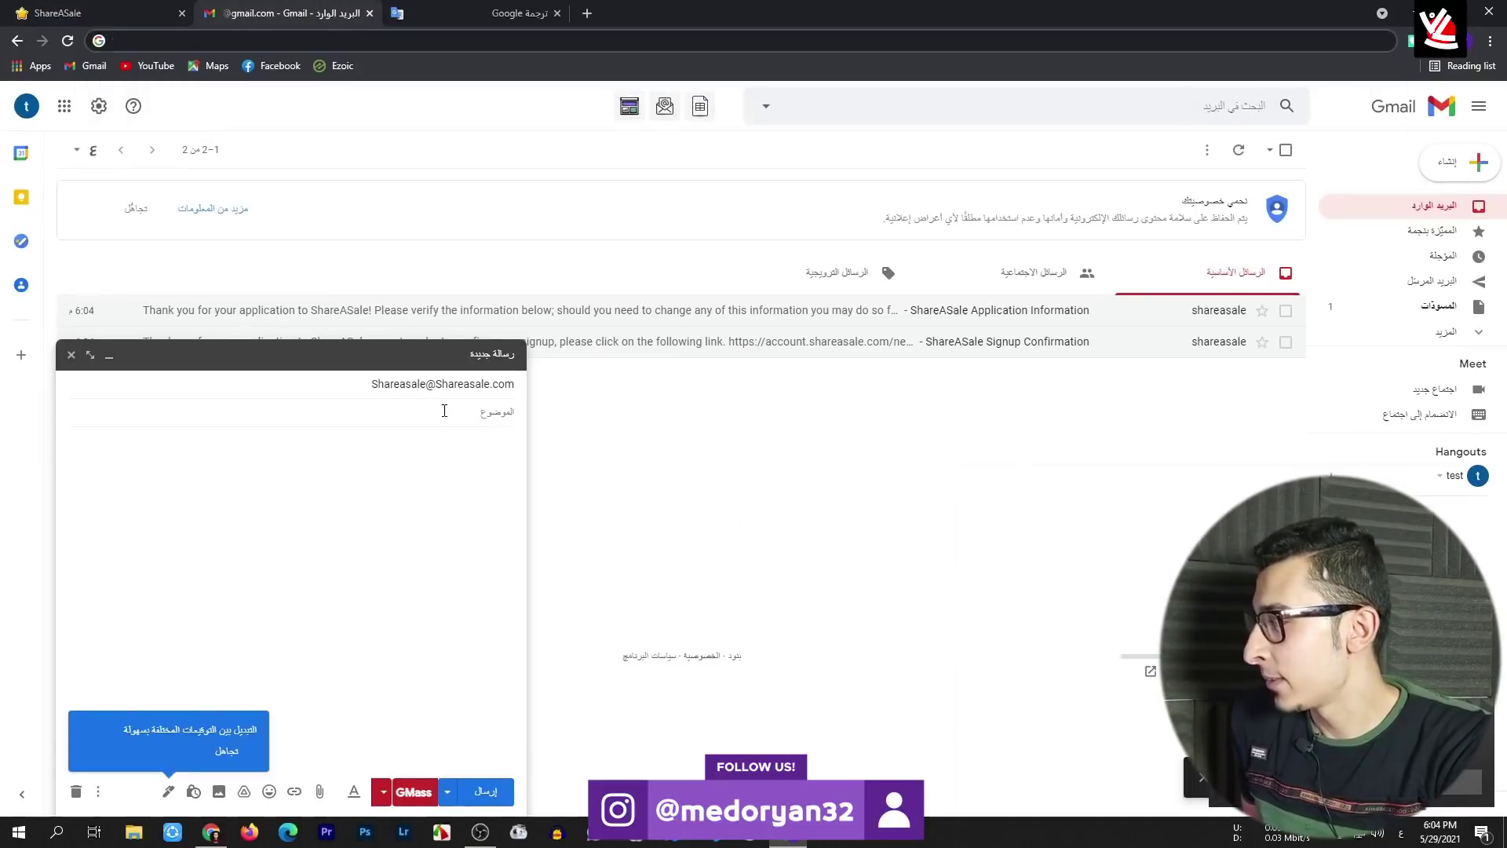
{"action": "left_click", "coordinate": [445, 411]}
{"action": "key", "text": "ctrl+v"}
{"action": "left_click", "coordinate": [503, 13]}
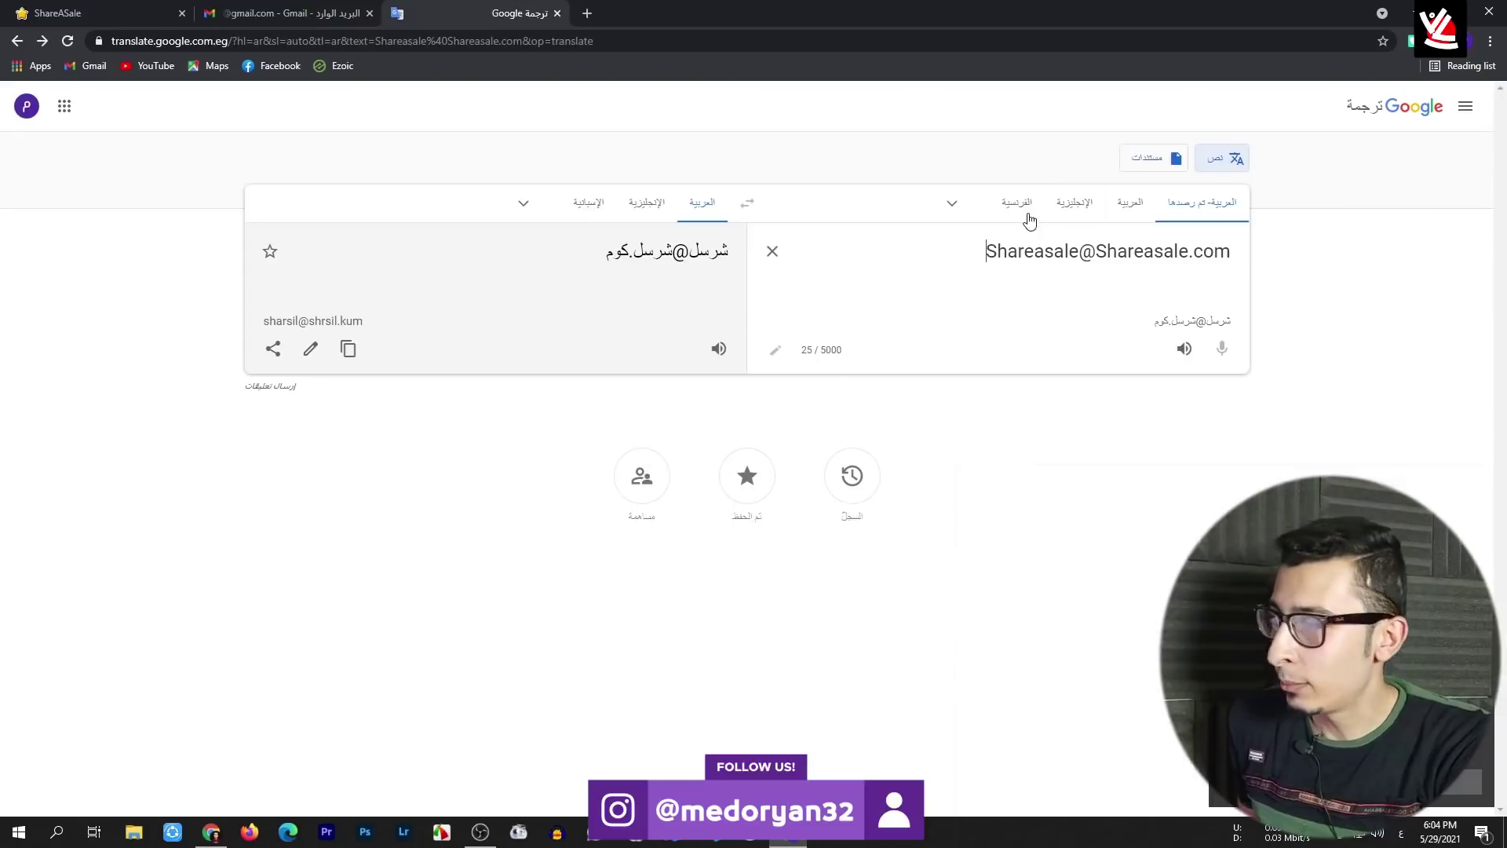
Step: Replace the source text with an Arabic sentence about owning a website and channel
{"action": "key", "text": "ctrl+a"}
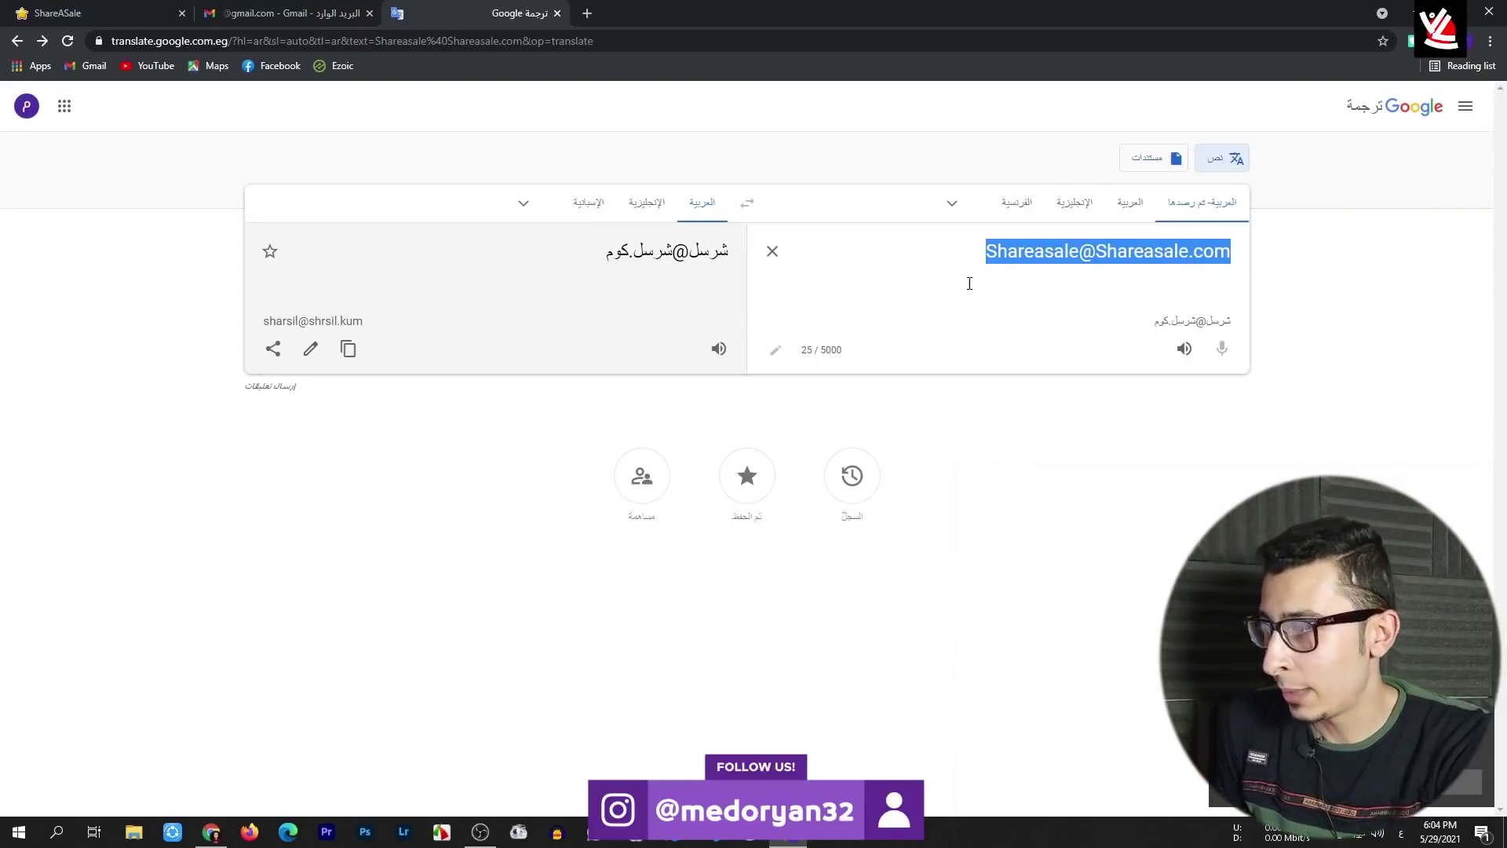
{"action": "key", "text": "BackSpace"}
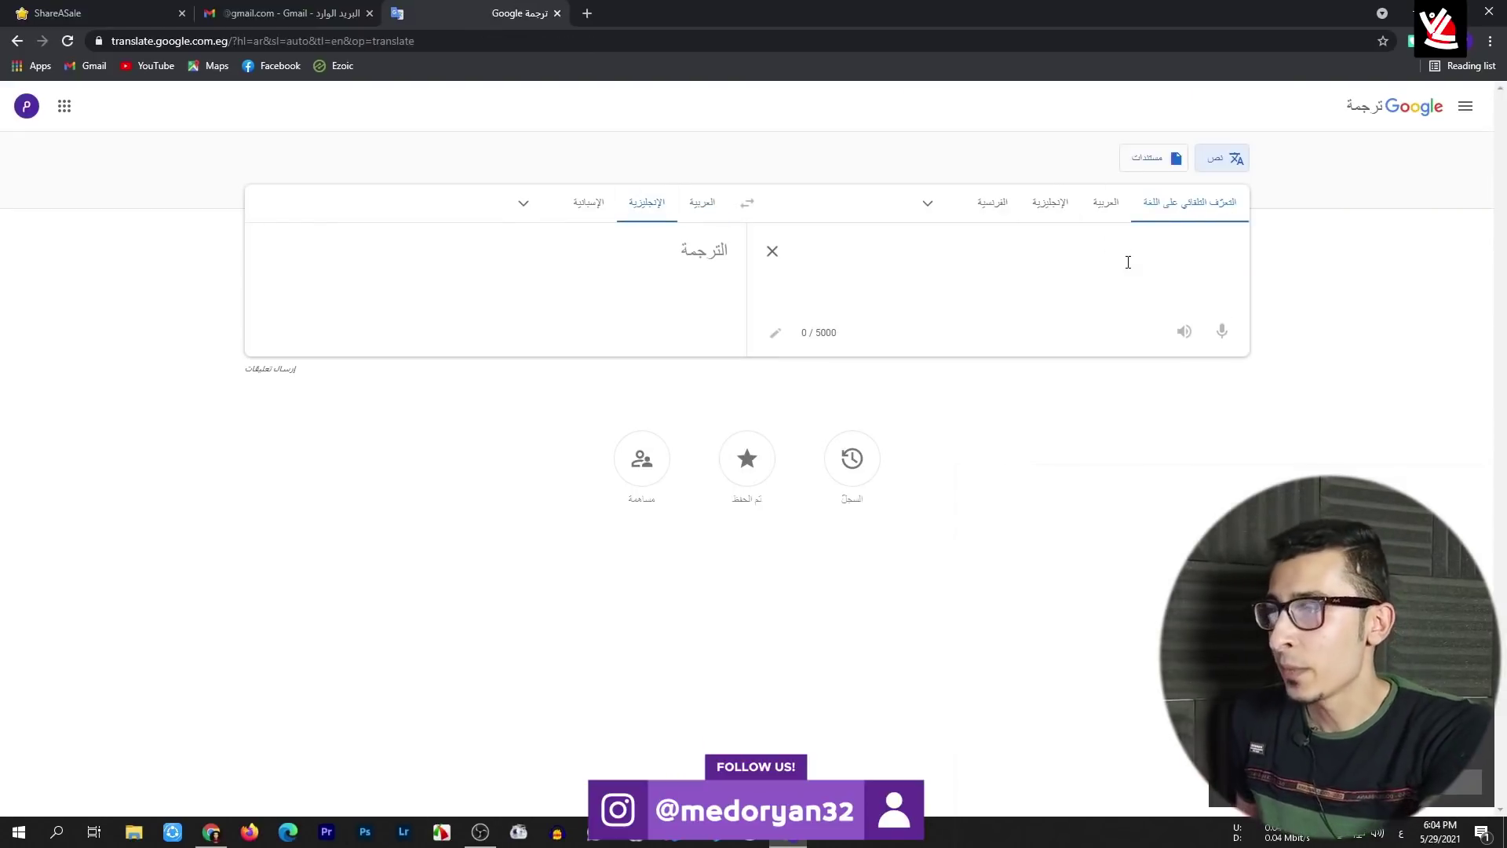
{"action": "type", "text": "انا صاحب موقع وقناة مح"}
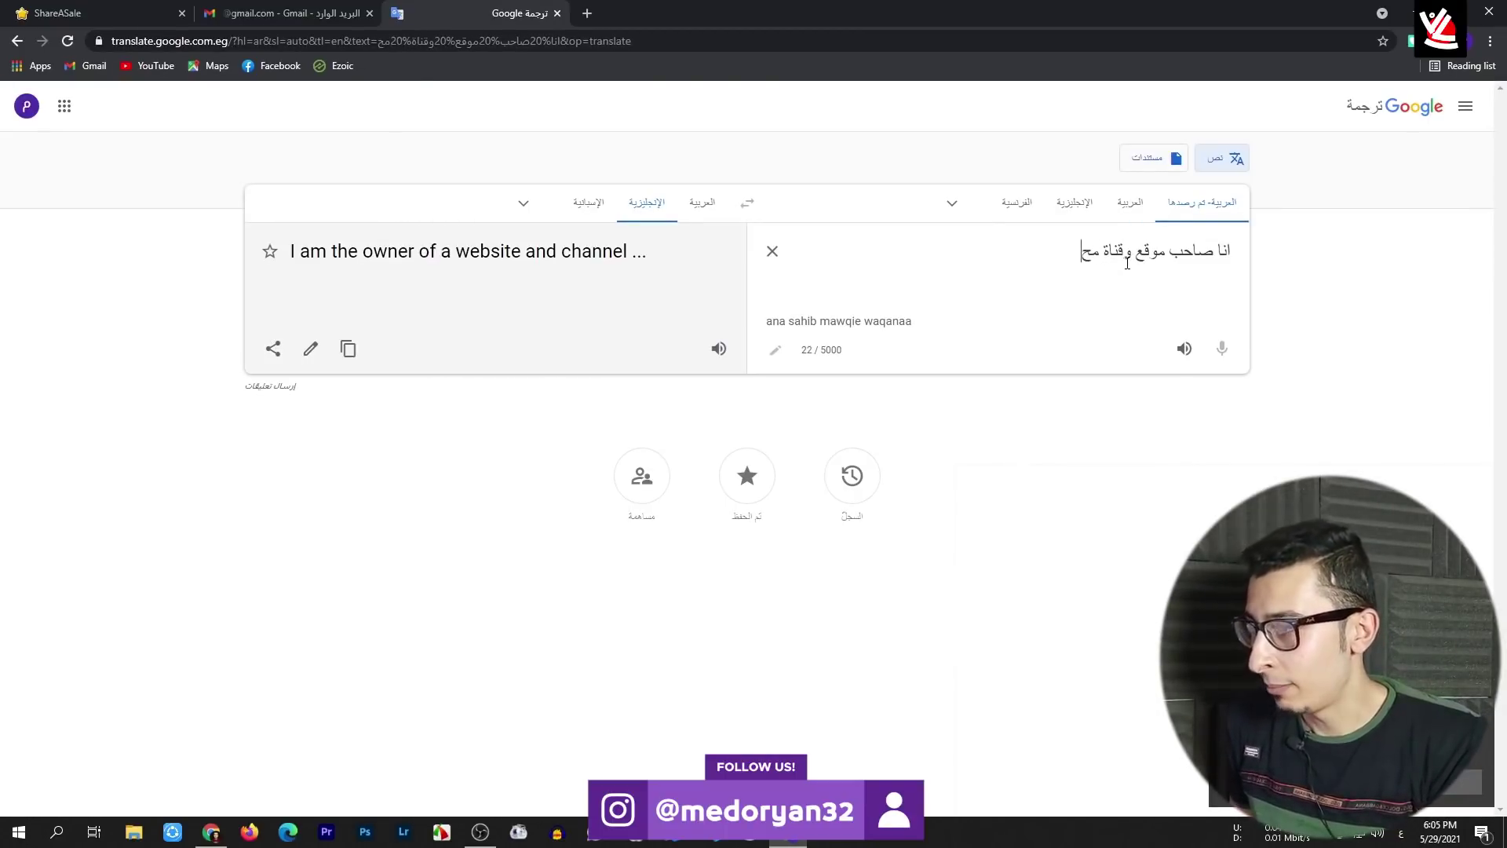
{"action": "type", "text": "مد الريان"}
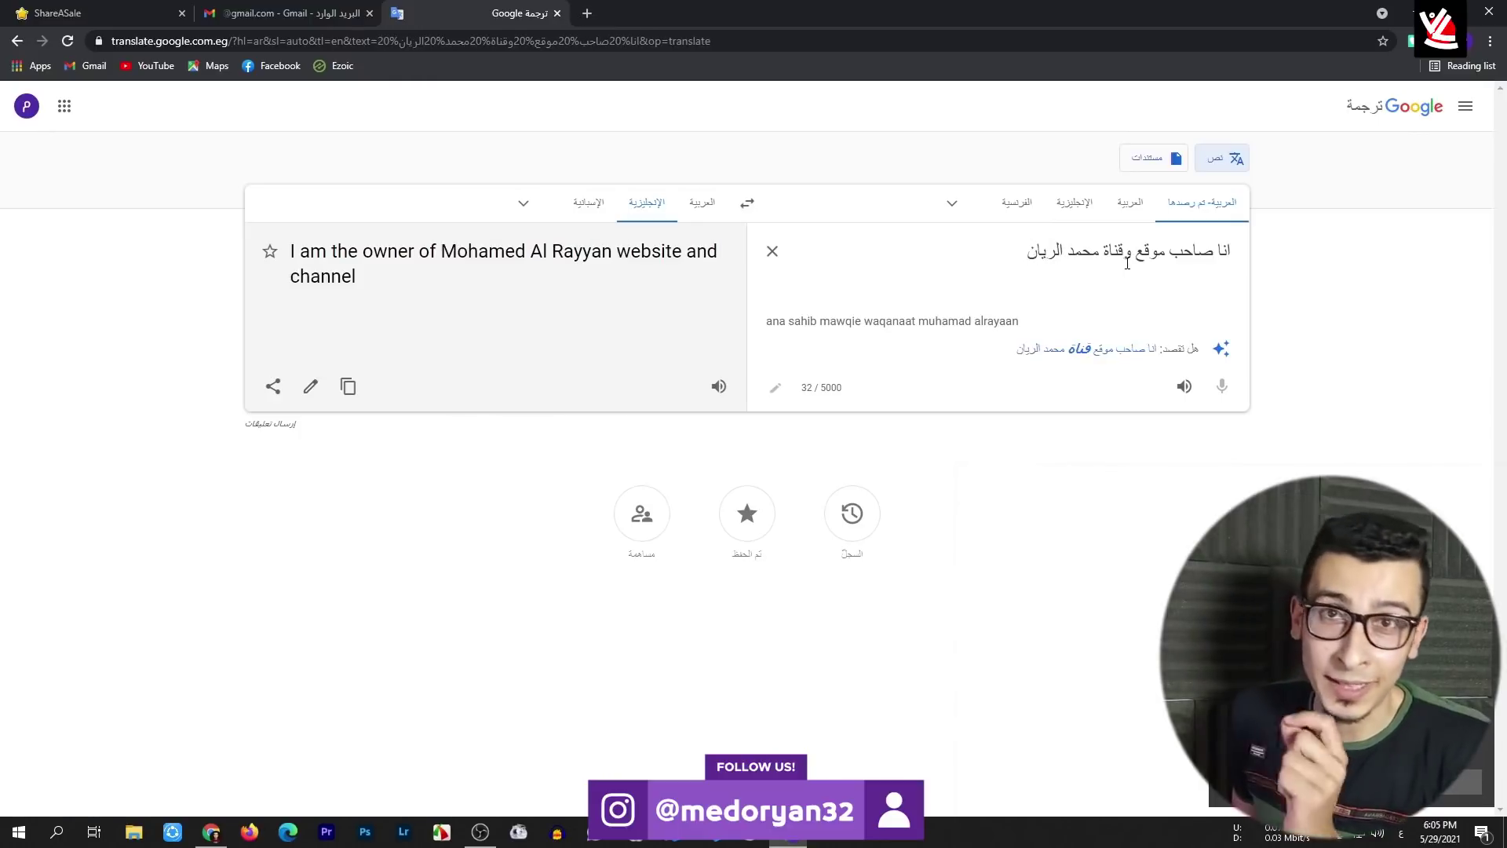